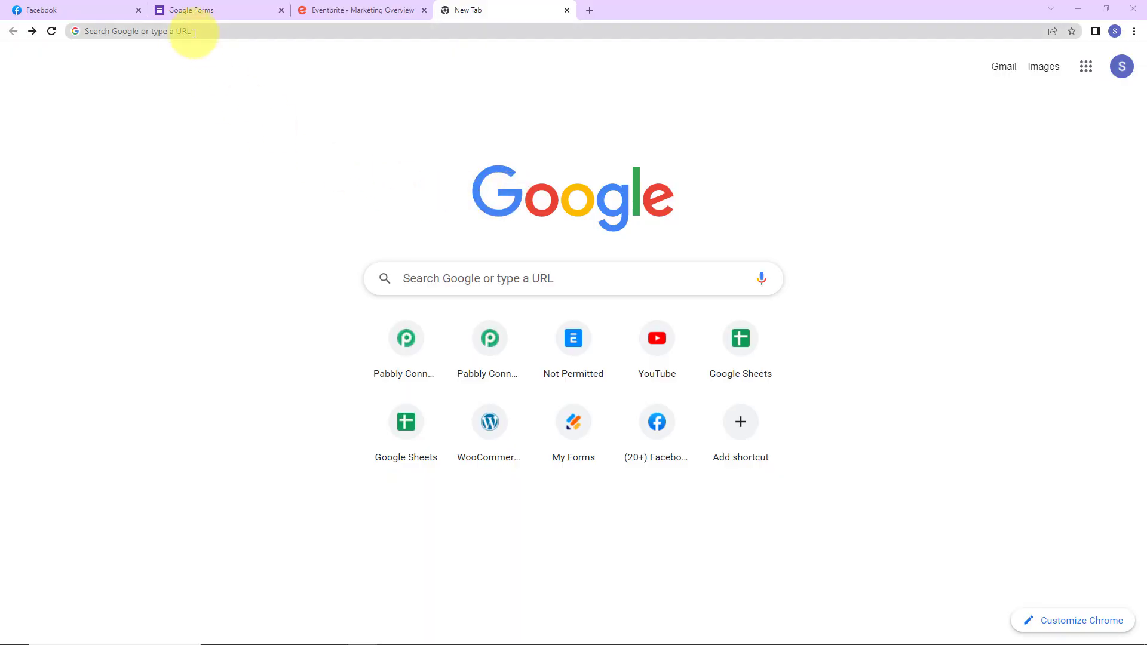
Step: Load pabbly.com/connect in a new tab, sign in, and open the Pabbly Connect dashboard via Access Now
{"action": "left_click", "coordinate": [195, 32]}
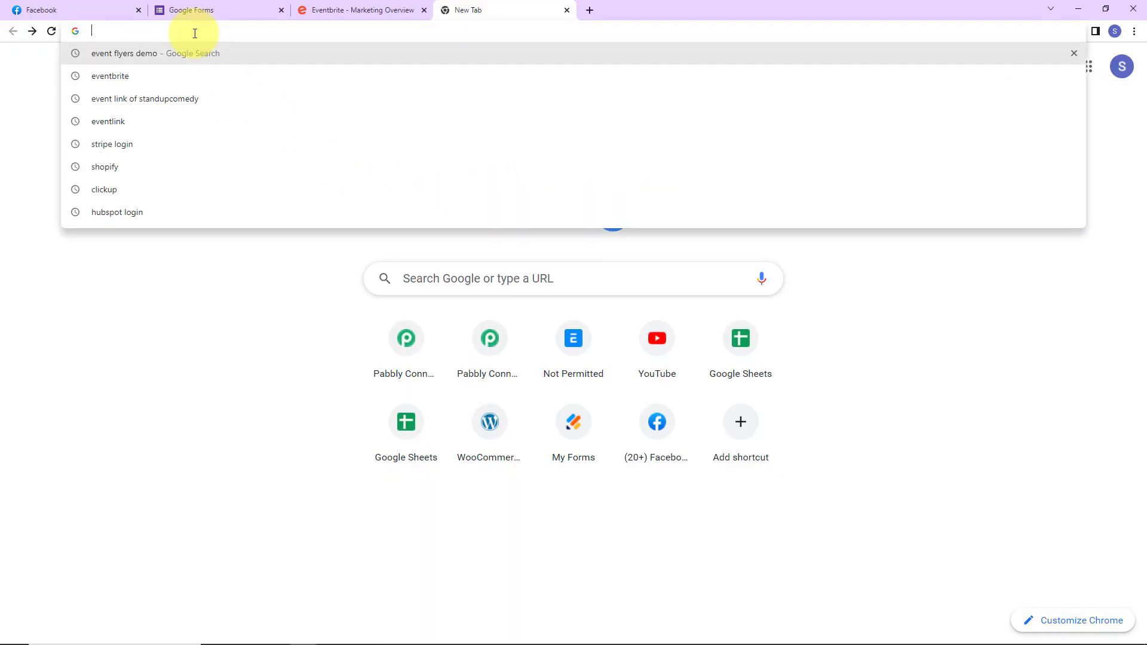
{"action": "type", "text": "pa"}
{"action": "key", "text": "Return"}
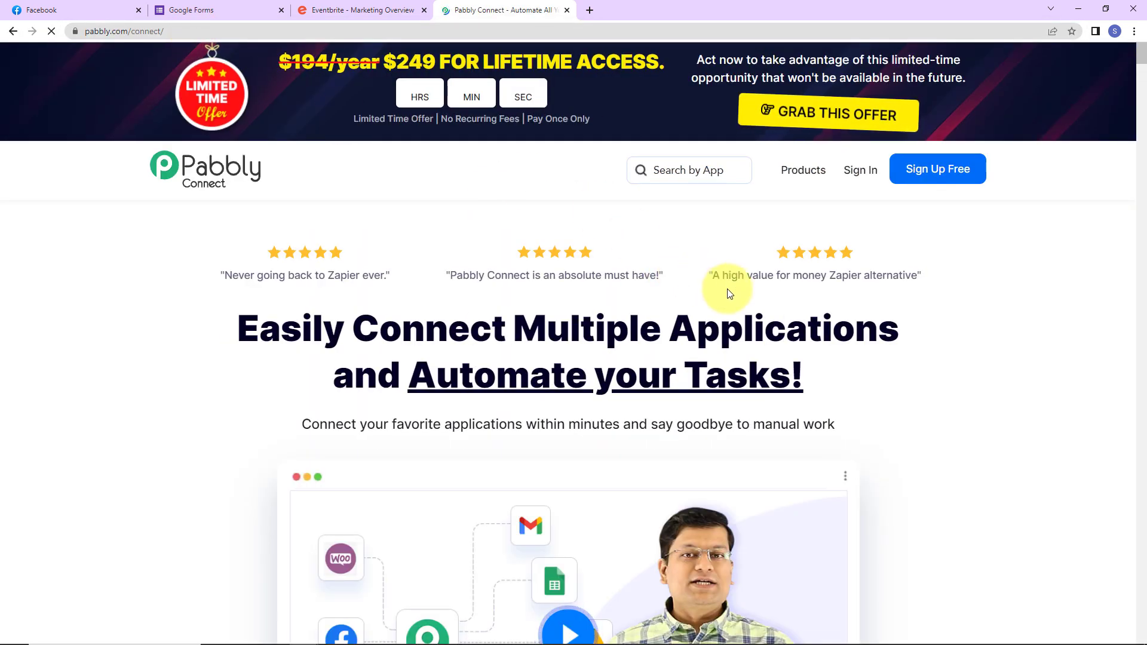
{"action": "left_click", "coordinate": [861, 169]}
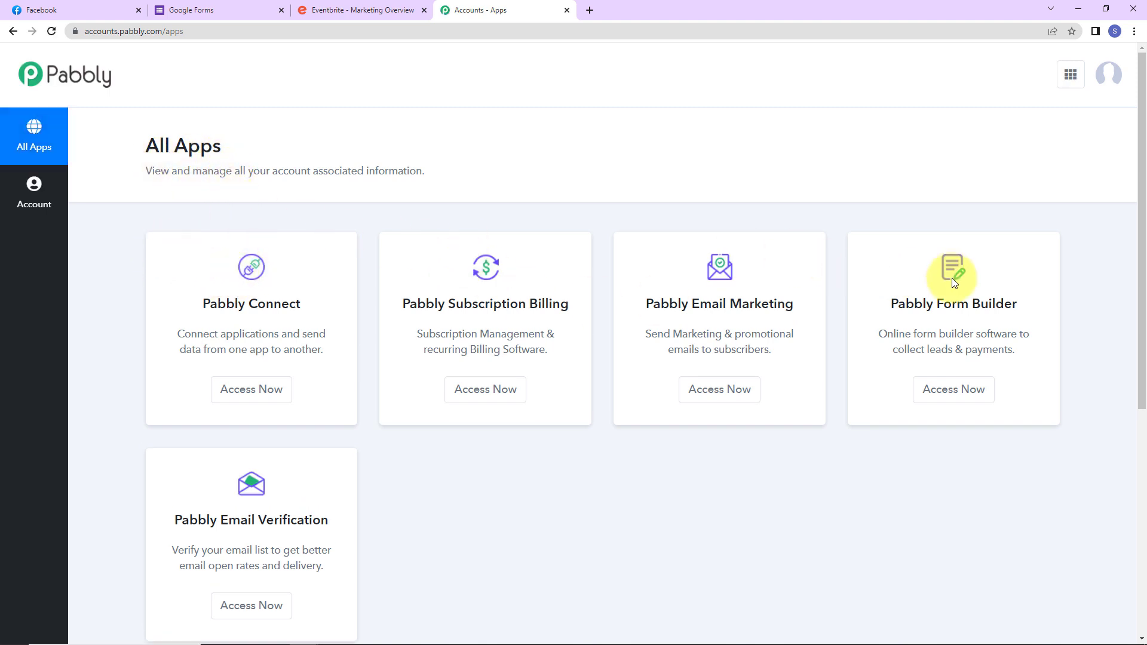
{"action": "left_click", "coordinate": [272, 389]}
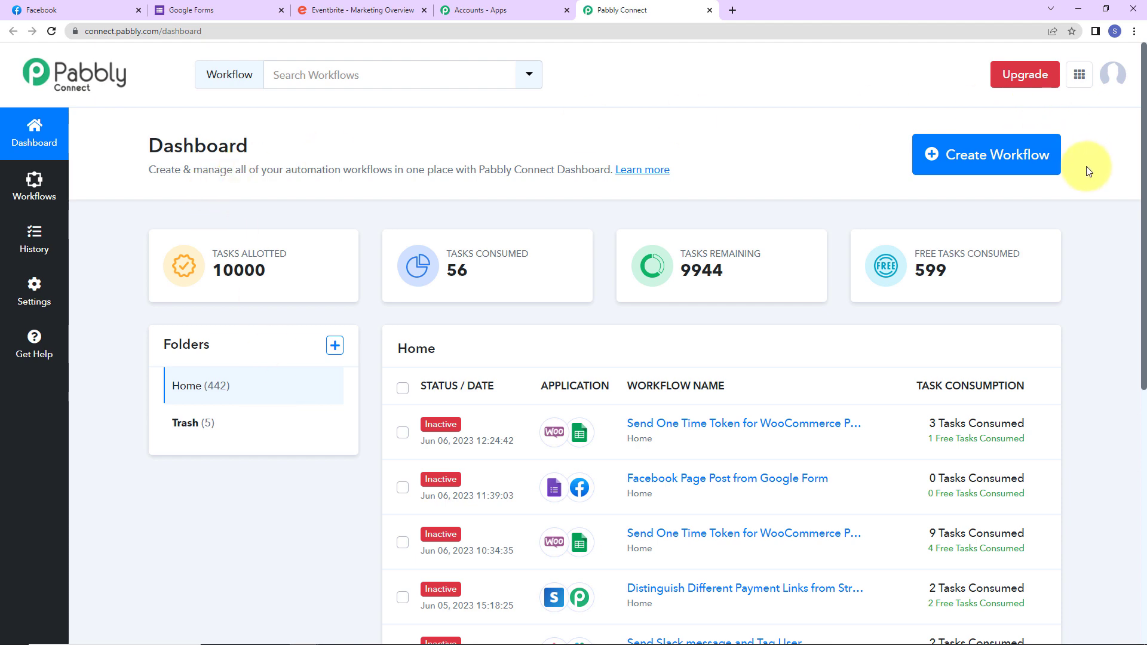
Step: Create a new workflow named 'Create Facebook Page Post from Google Forms'
{"action": "left_click", "coordinate": [1027, 160]}
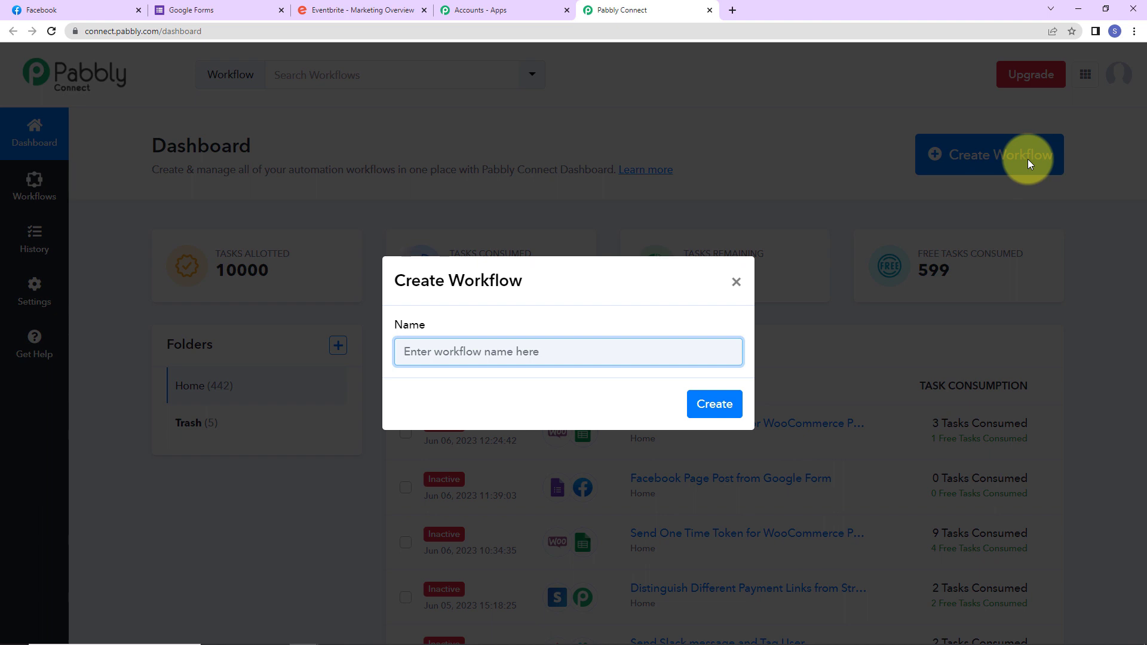
{"action": "type", "text": "Create Facebook Page Post from Google Forms"}
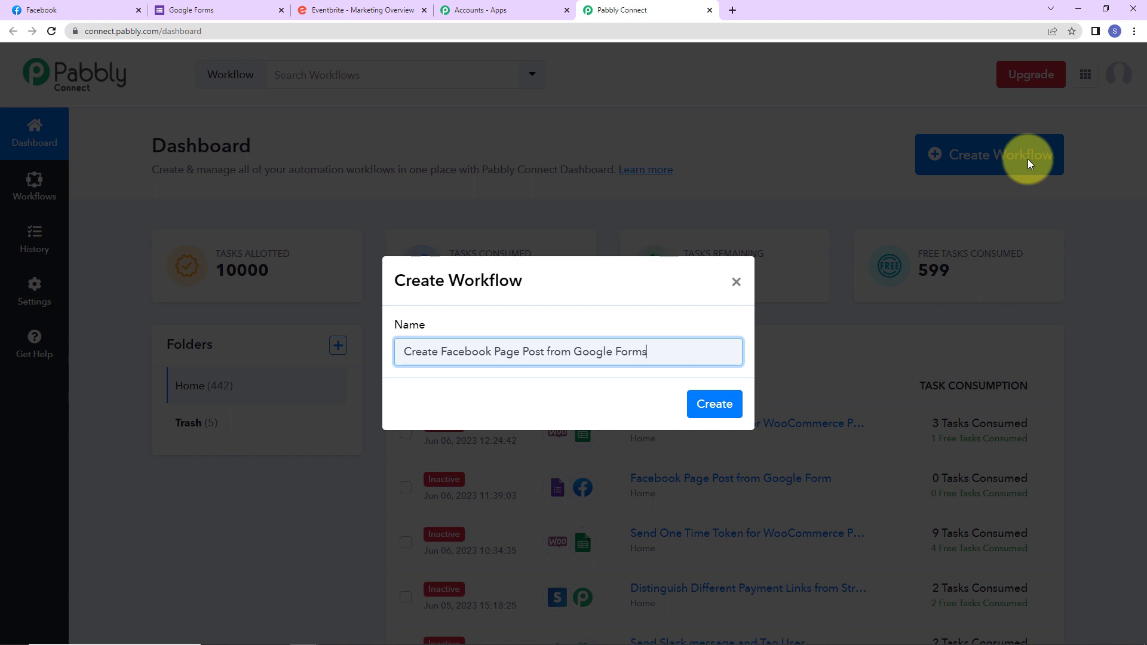
{"action": "left_click", "coordinate": [713, 405]}
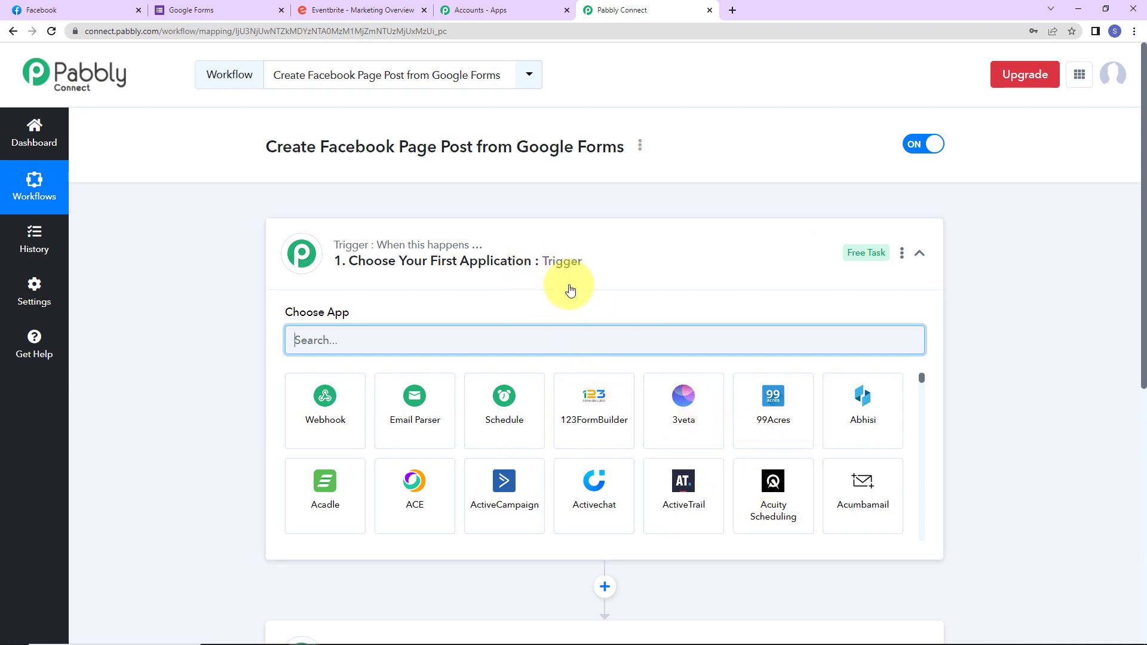
Step: Set the trigger to Google Forms 'New Response Received' and copy its webhook URL
{"action": "scroll", "coordinate": [571, 291], "scroll_direction": "down", "scroll_amount": 5}
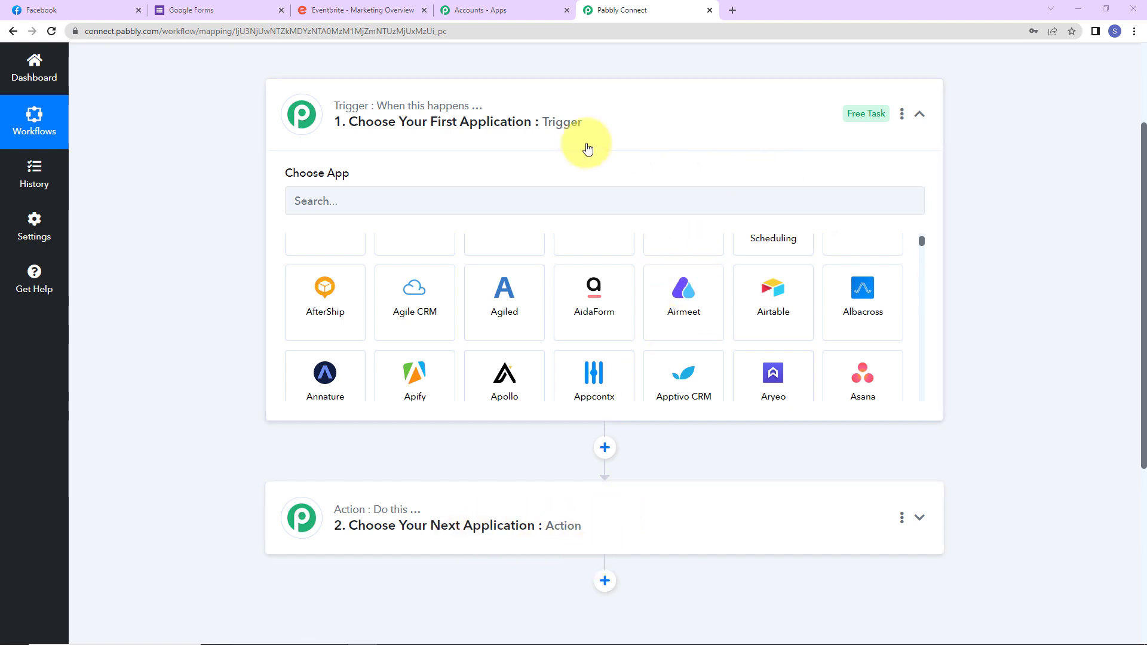
{"action": "left_click", "coordinate": [562, 200]}
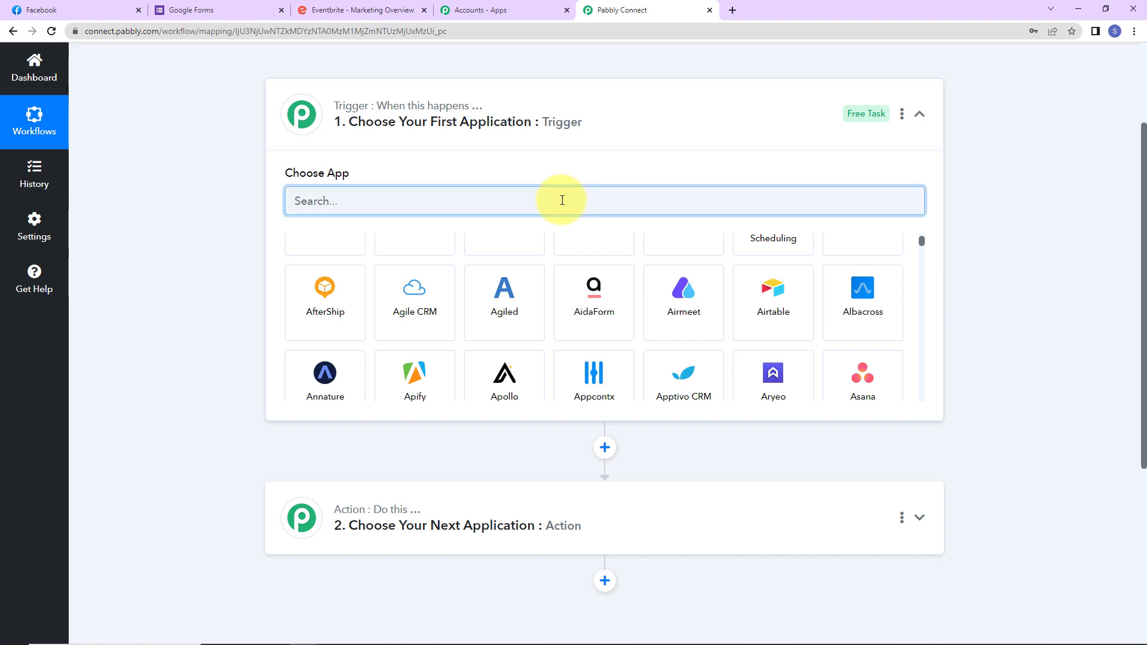
{"action": "type", "text": "goog"}
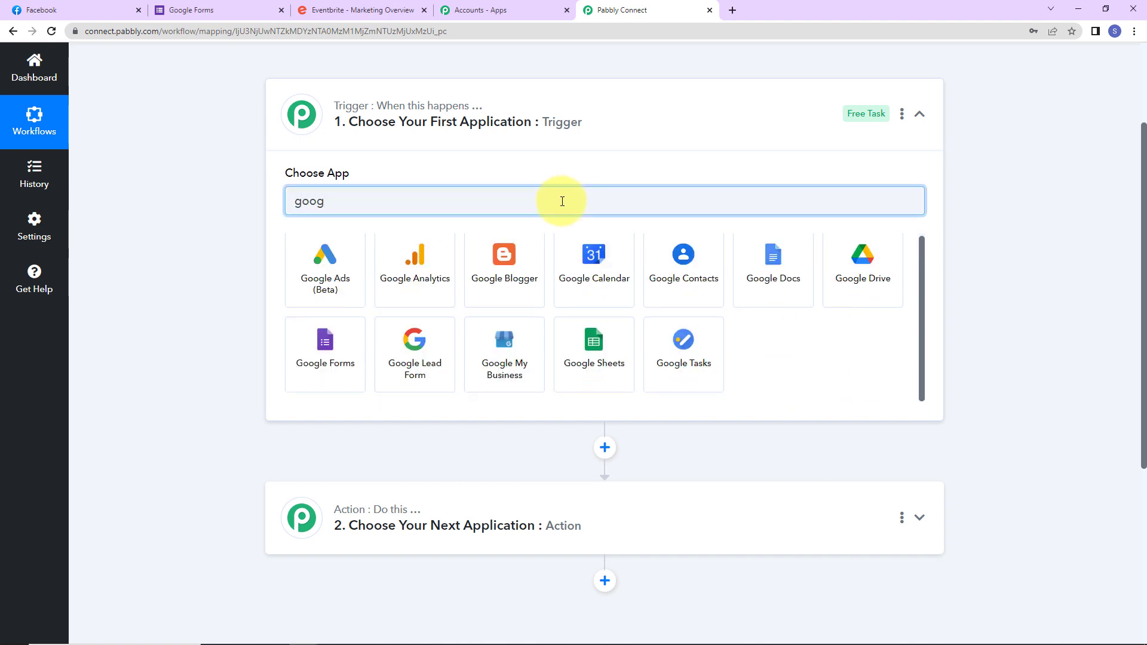
{"action": "left_click", "coordinate": [324, 367]}
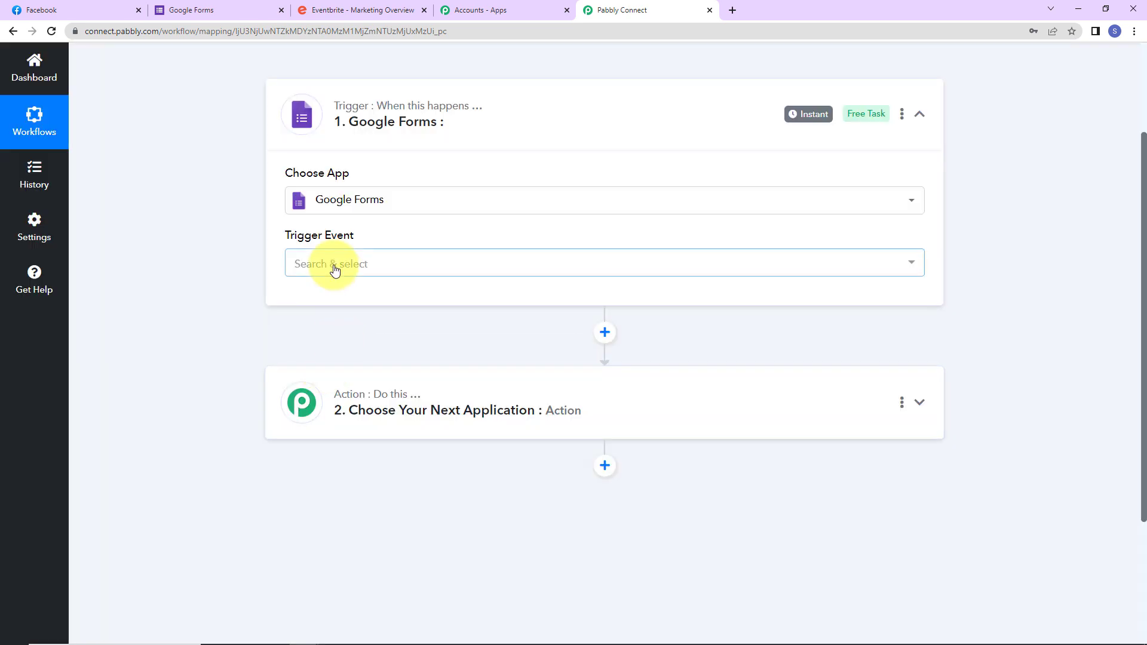
{"action": "left_click", "coordinate": [334, 271]}
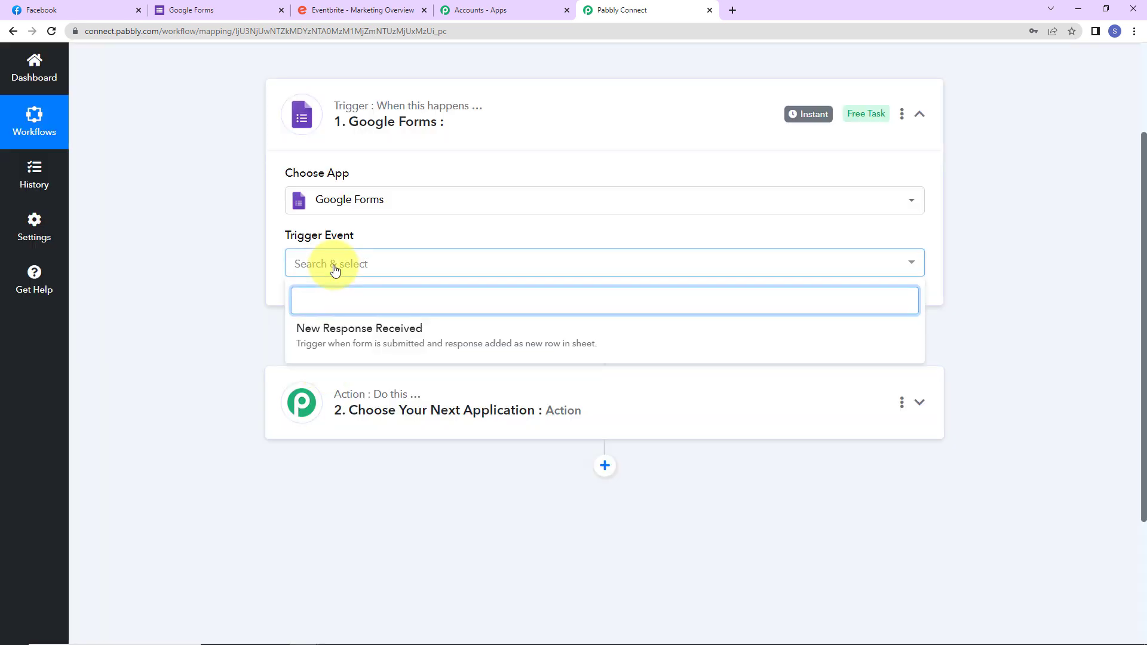
{"action": "left_click", "coordinate": [326, 342]}
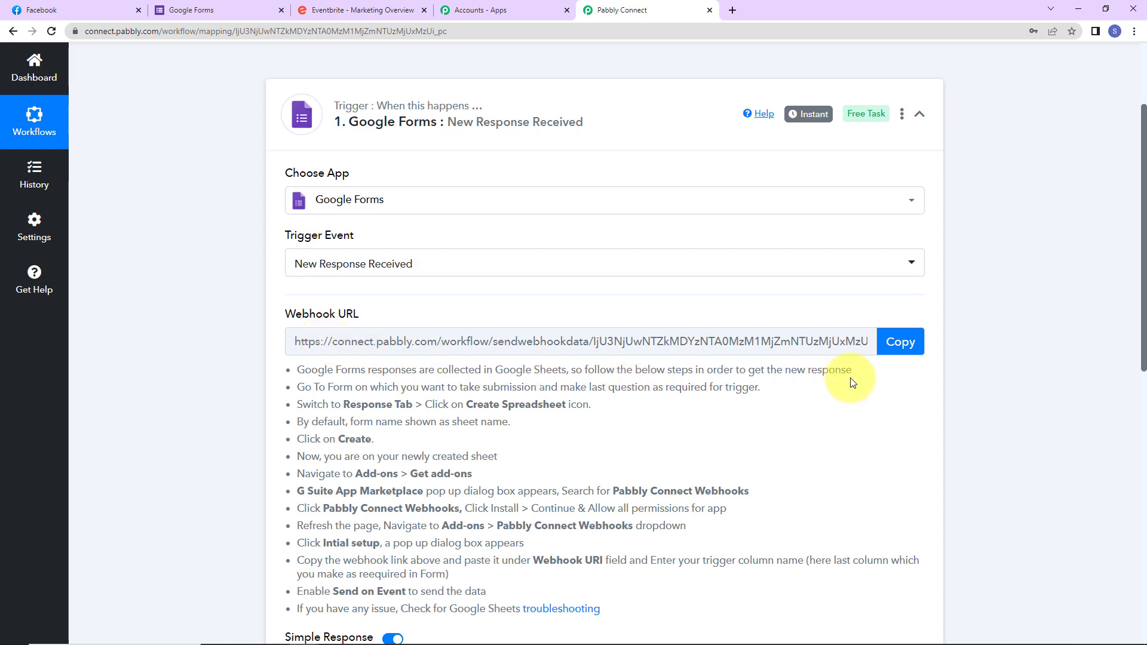
{"action": "left_click", "coordinate": [899, 342]}
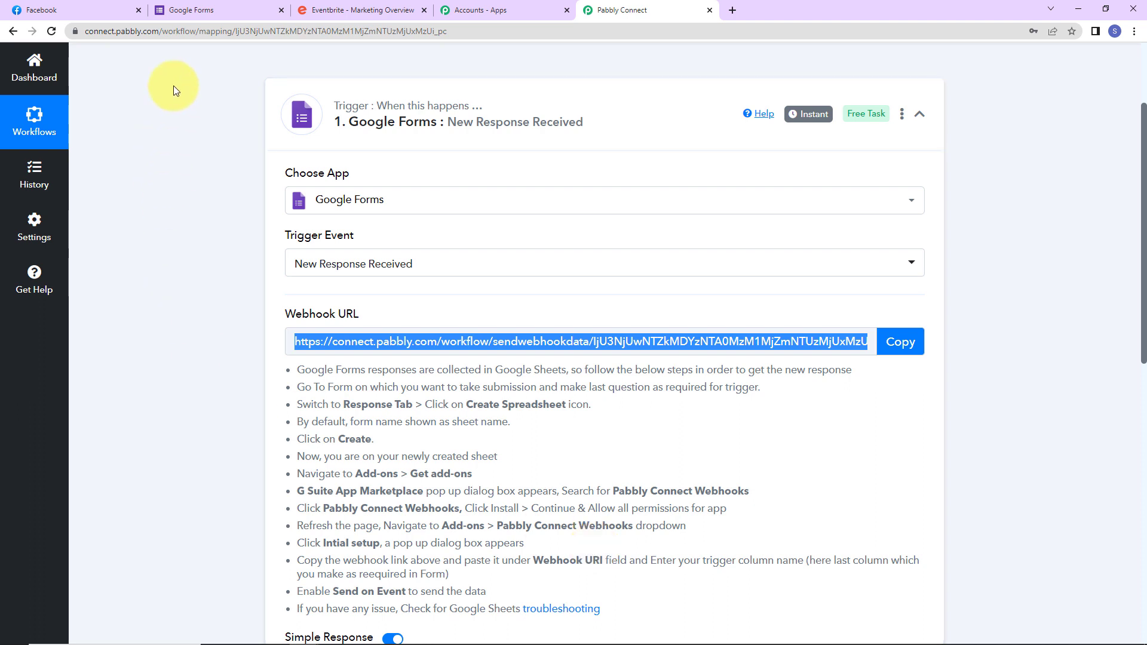
{"action": "left_click", "coordinate": [206, 10]}
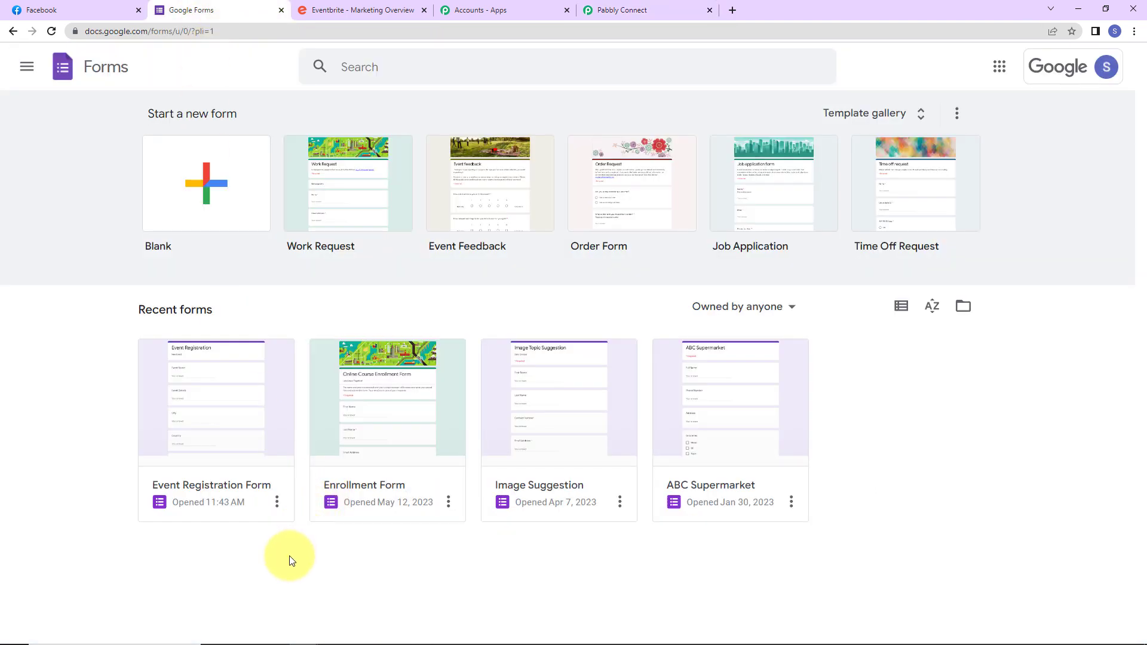
Step: Open the Event Registration Form, keep Event Link required, and view its Responses
{"action": "left_click", "coordinate": [281, 445]}
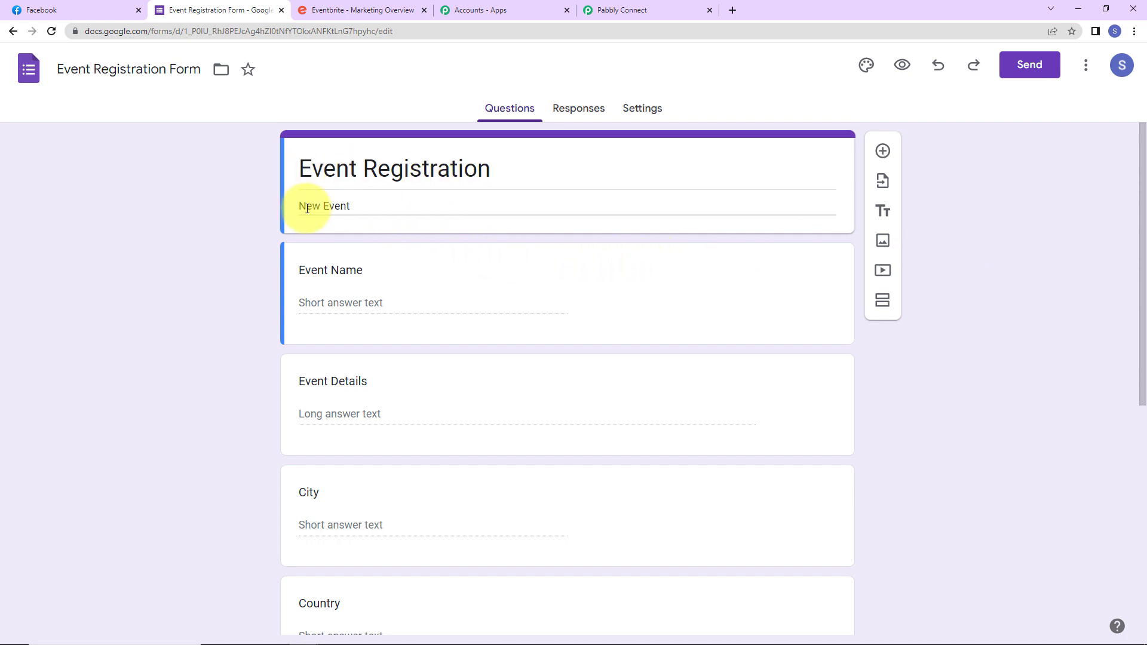
{"action": "scroll", "coordinate": [331, 145], "scroll_direction": "down", "scroll_amount": 2}
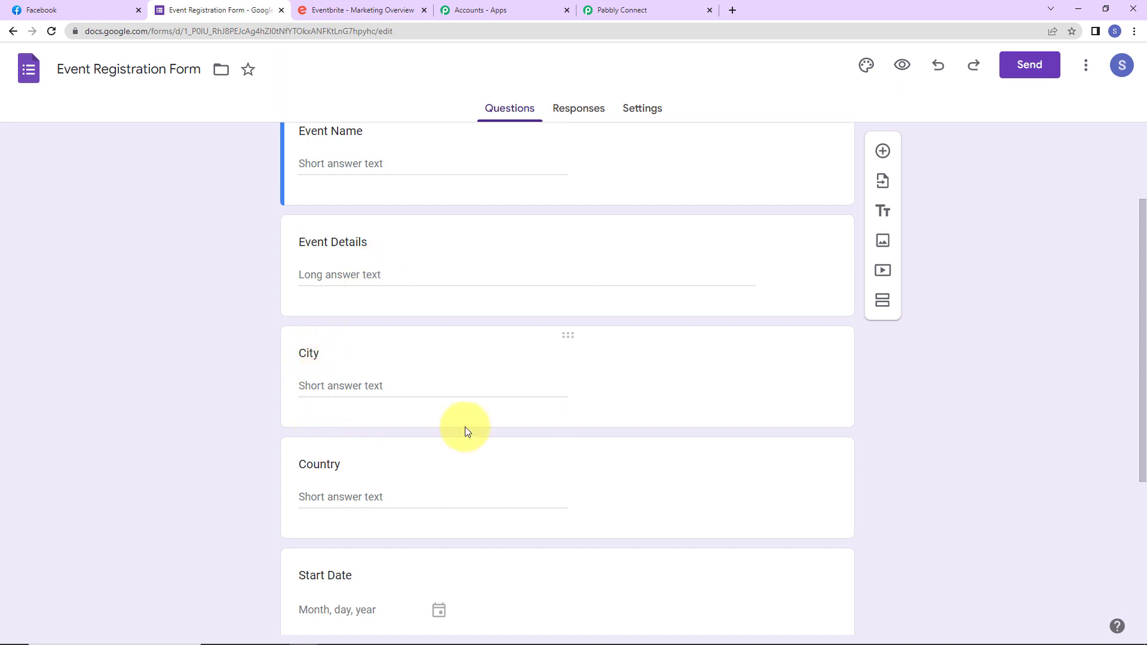
{"action": "scroll", "coordinate": [465, 427], "scroll_direction": "down", "scroll_amount": 4}
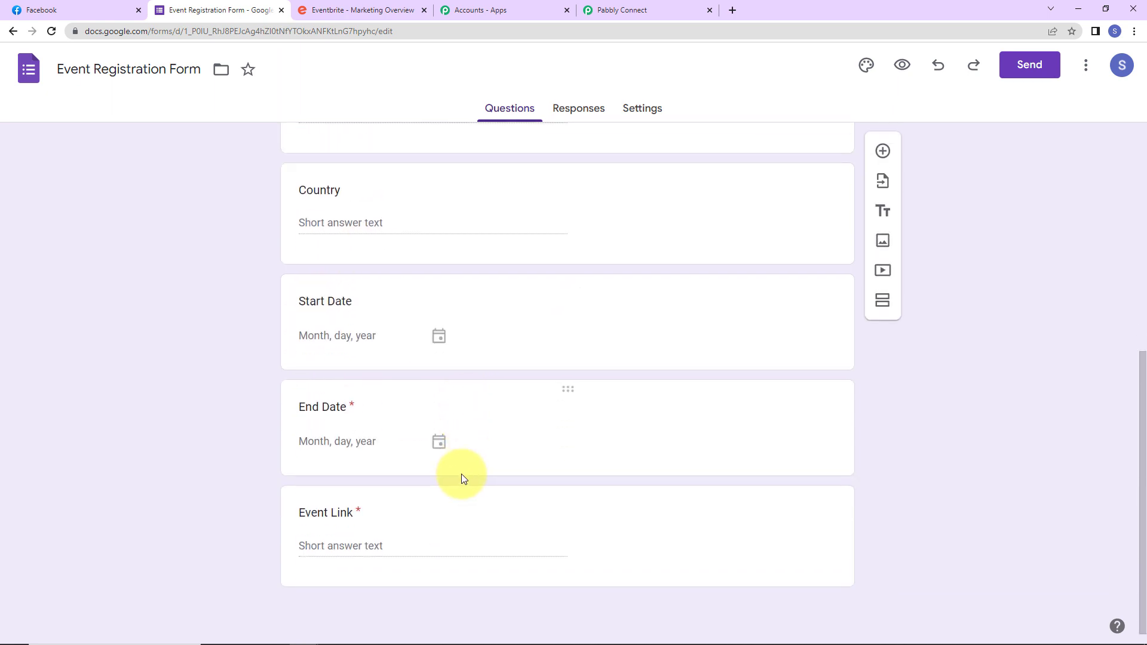
{"action": "left_click", "coordinate": [614, 515]}
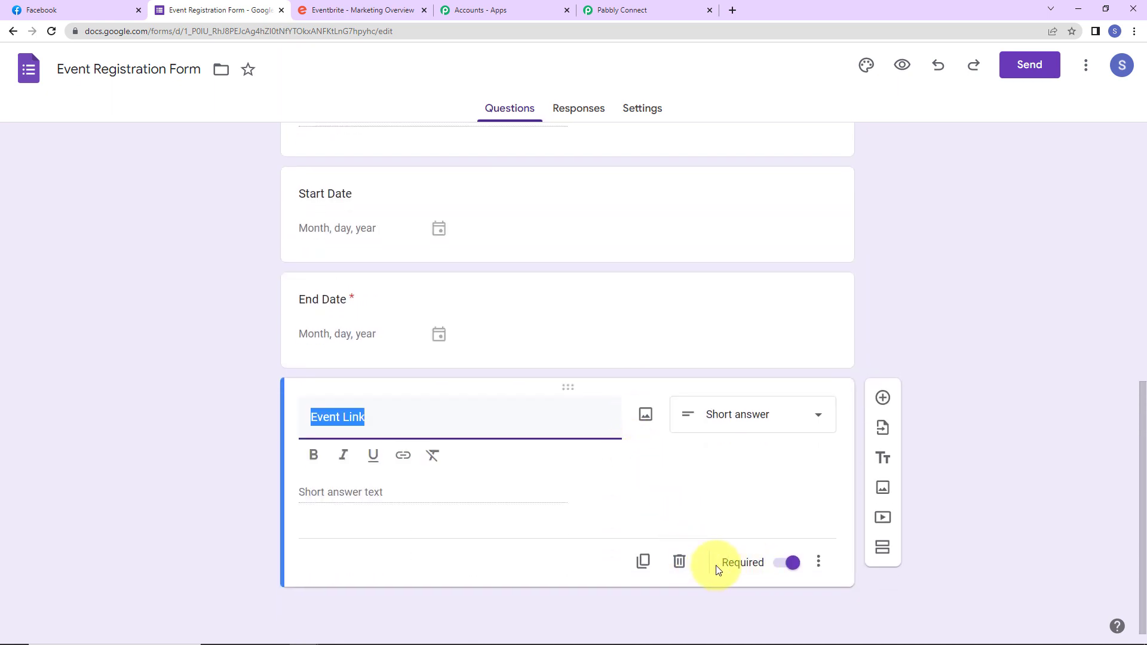
{"action": "left_click", "coordinate": [793, 564]}
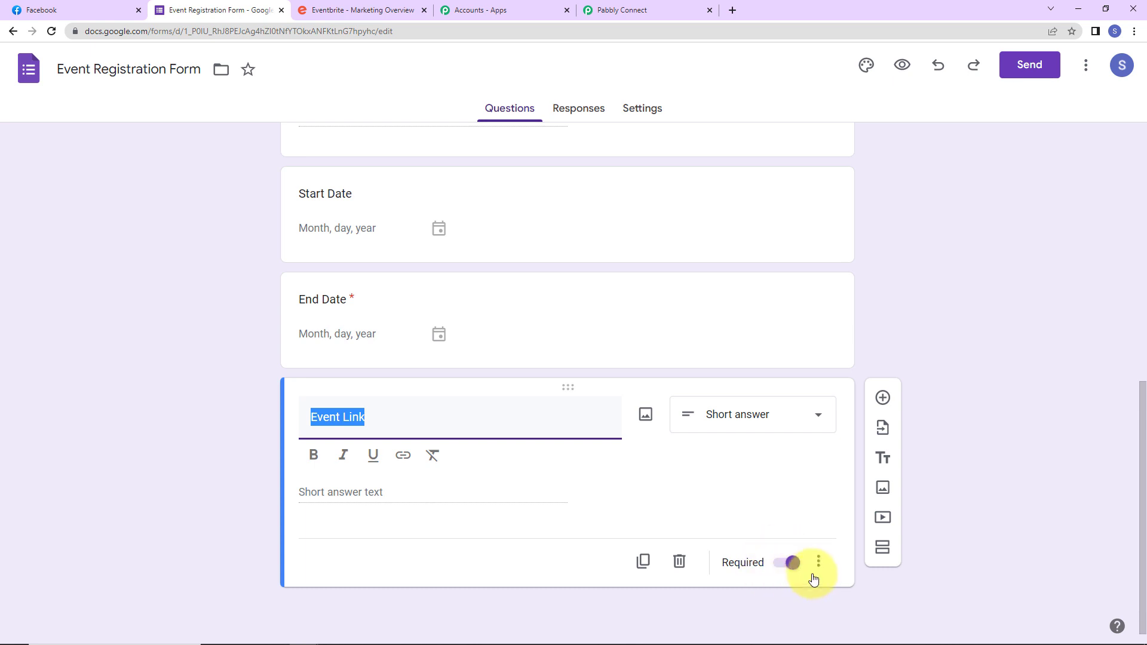
{"action": "left_click", "coordinate": [778, 564]}
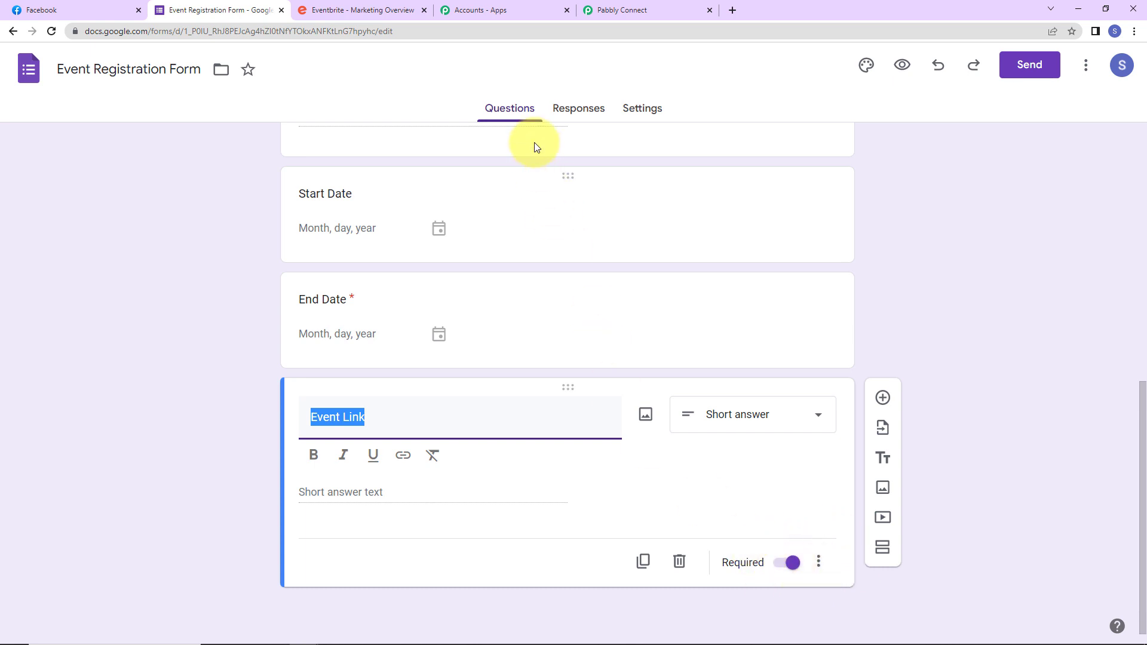
{"action": "left_click", "coordinate": [574, 109]}
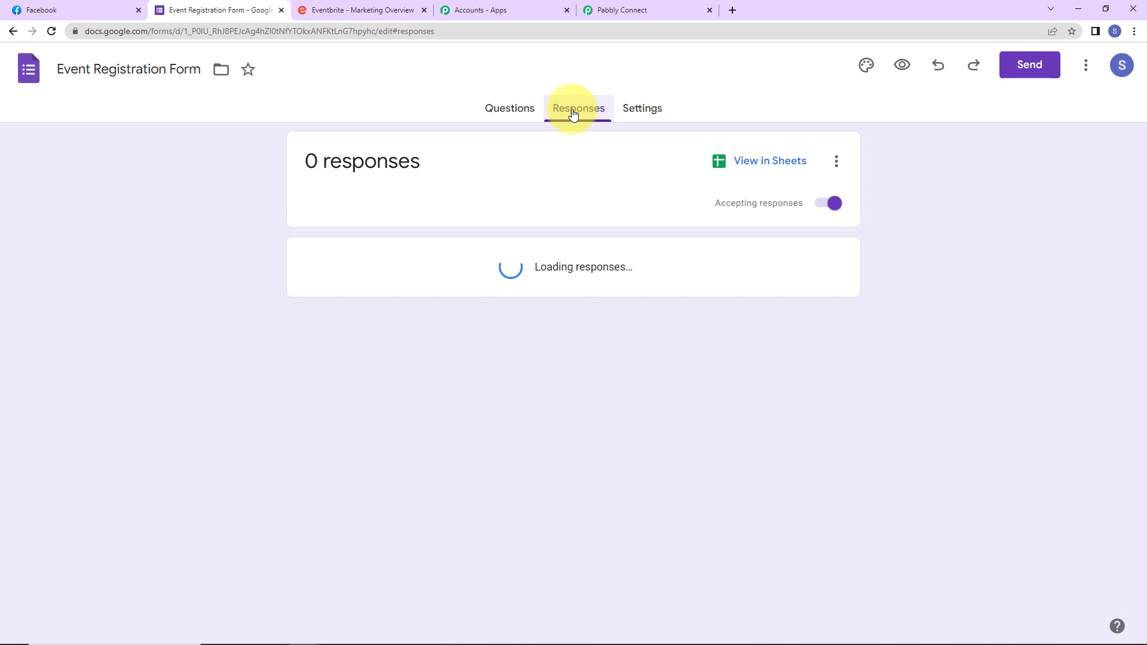
Step: Send form responses to a new spreadsheet and open it in Google Sheets
{"action": "left_click", "coordinate": [835, 166]}
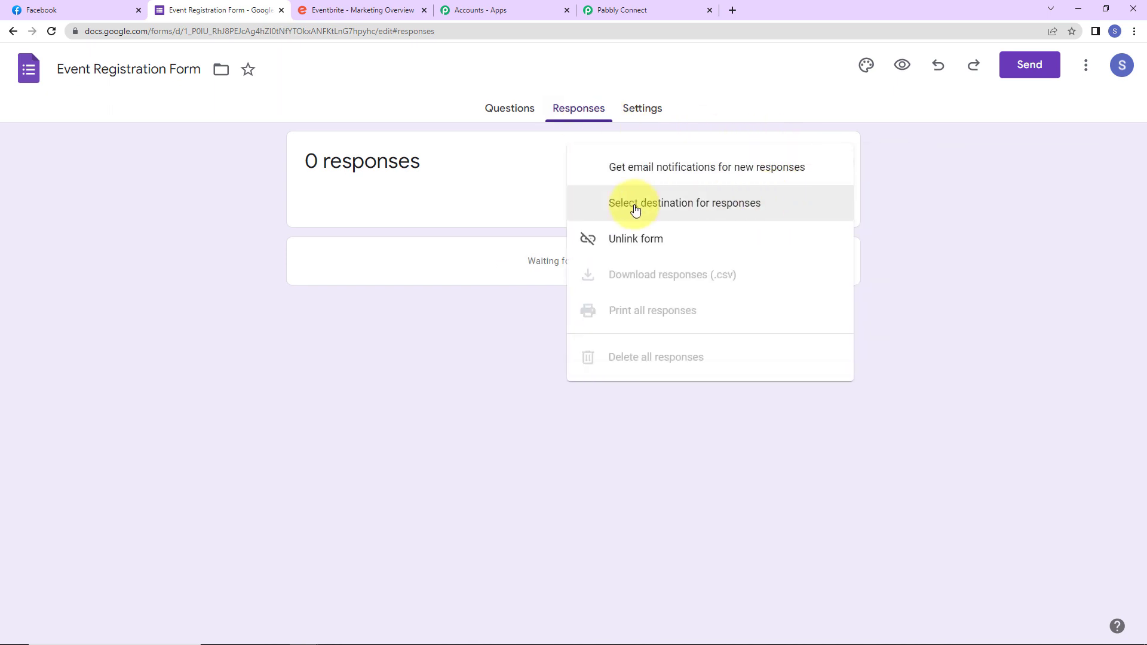
{"action": "left_click", "coordinate": [636, 209]}
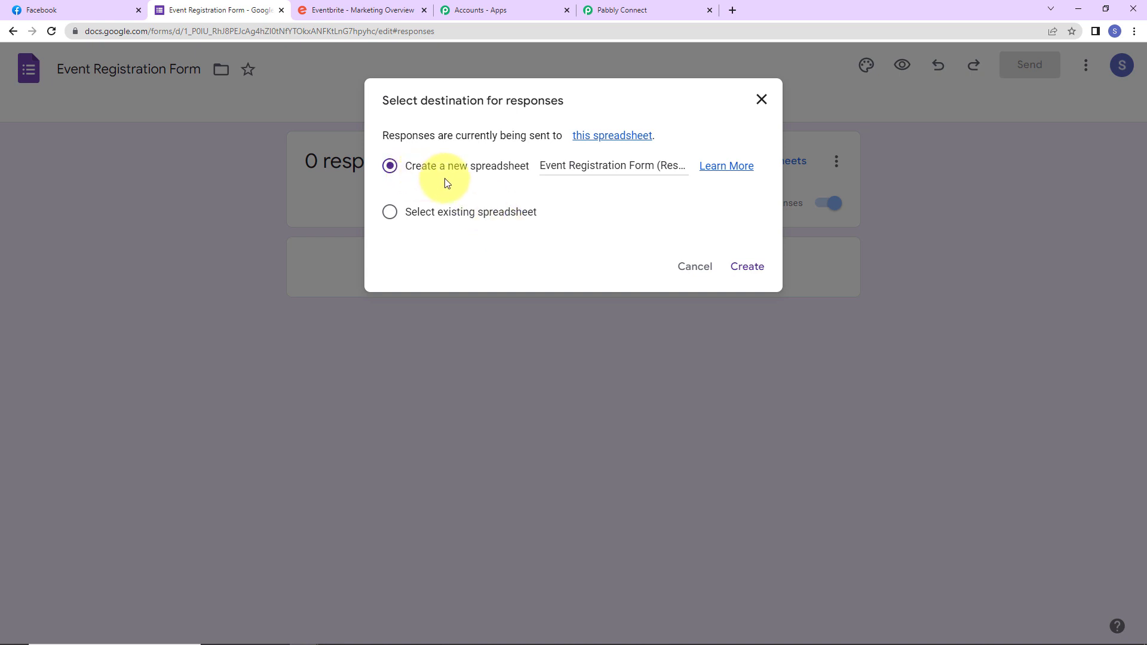
{"action": "left_click", "coordinate": [744, 272]}
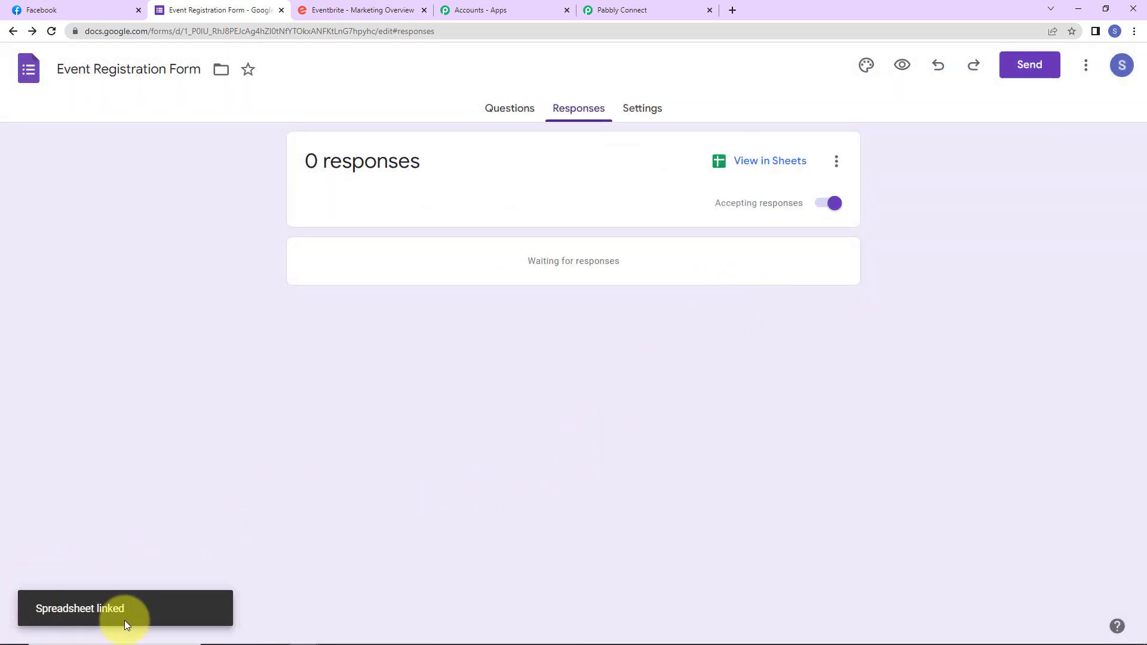
{"action": "left_click", "coordinate": [752, 161]}
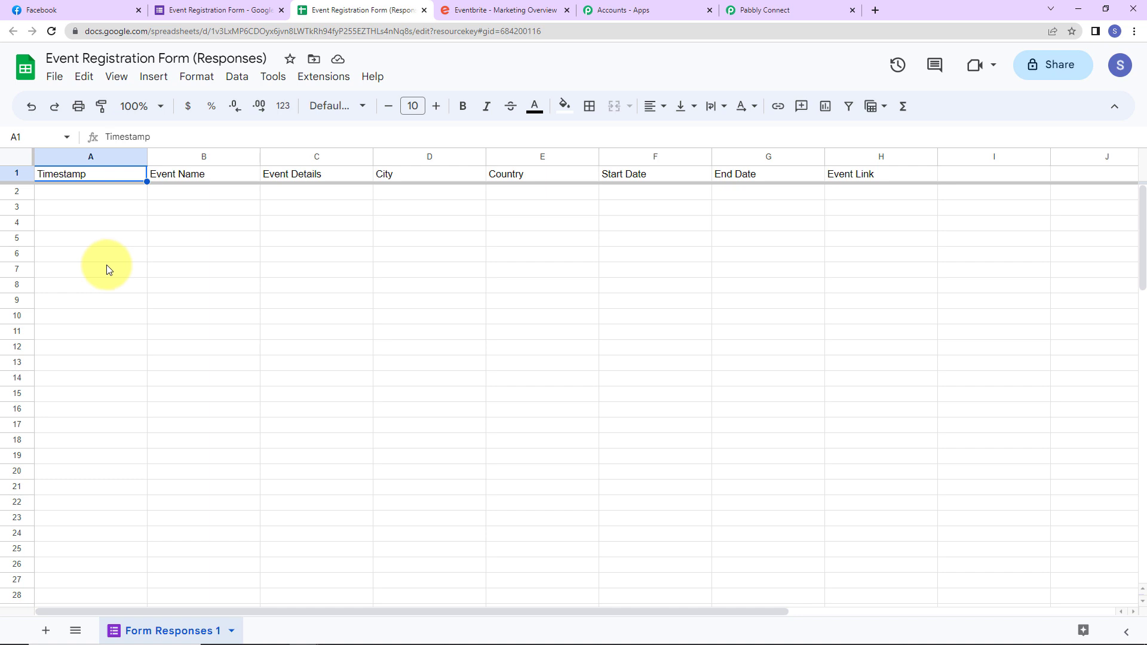
Step: Make the header row bold, size 12 with light blue fill, then open the live form
{"action": "left_click", "coordinate": [21, 174]}
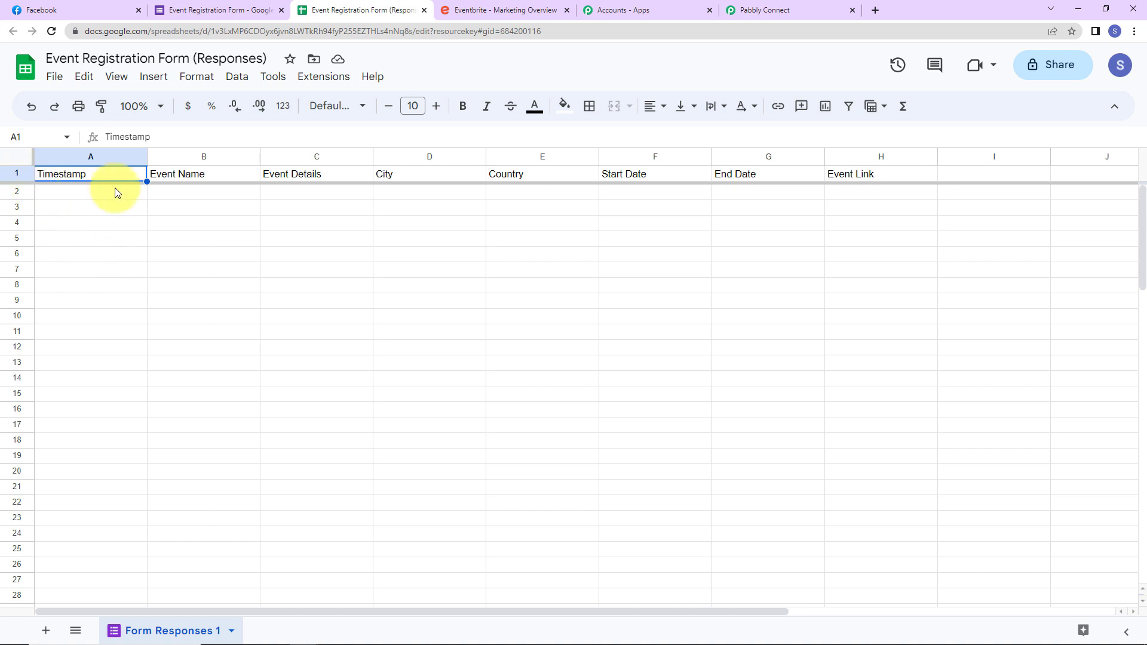
{"action": "left_click", "coordinate": [462, 105]}
{"action": "left_click", "coordinate": [437, 106]}
{"action": "left_click", "coordinate": [436, 106]}
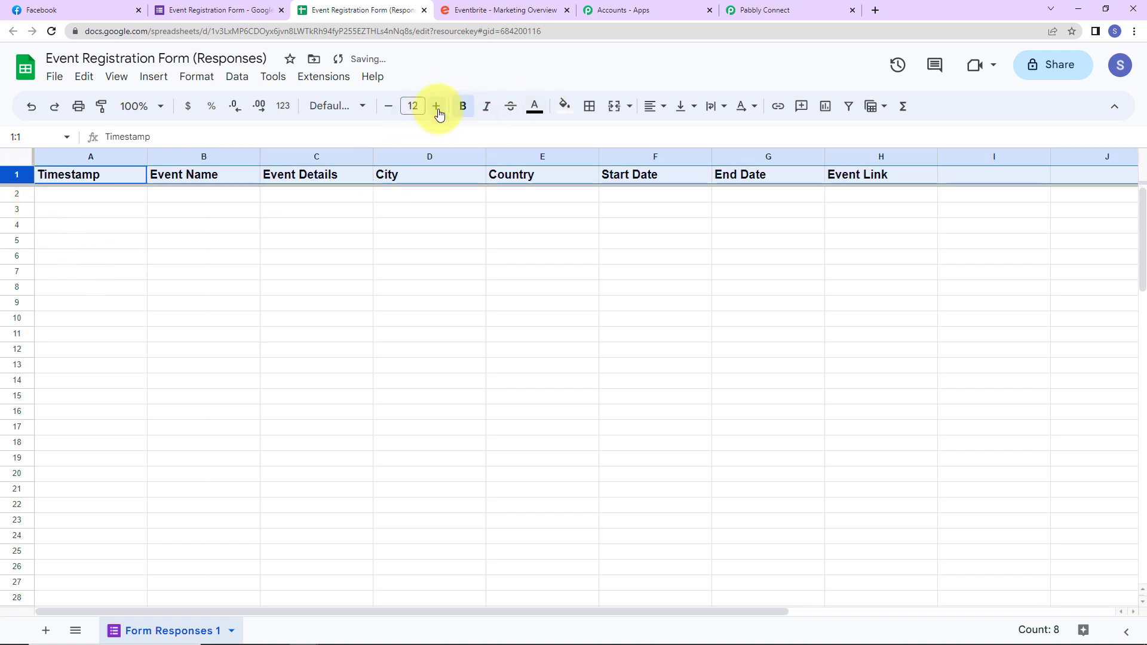
{"action": "left_click", "coordinate": [565, 106]}
{"action": "left_click", "coordinate": [686, 201]}
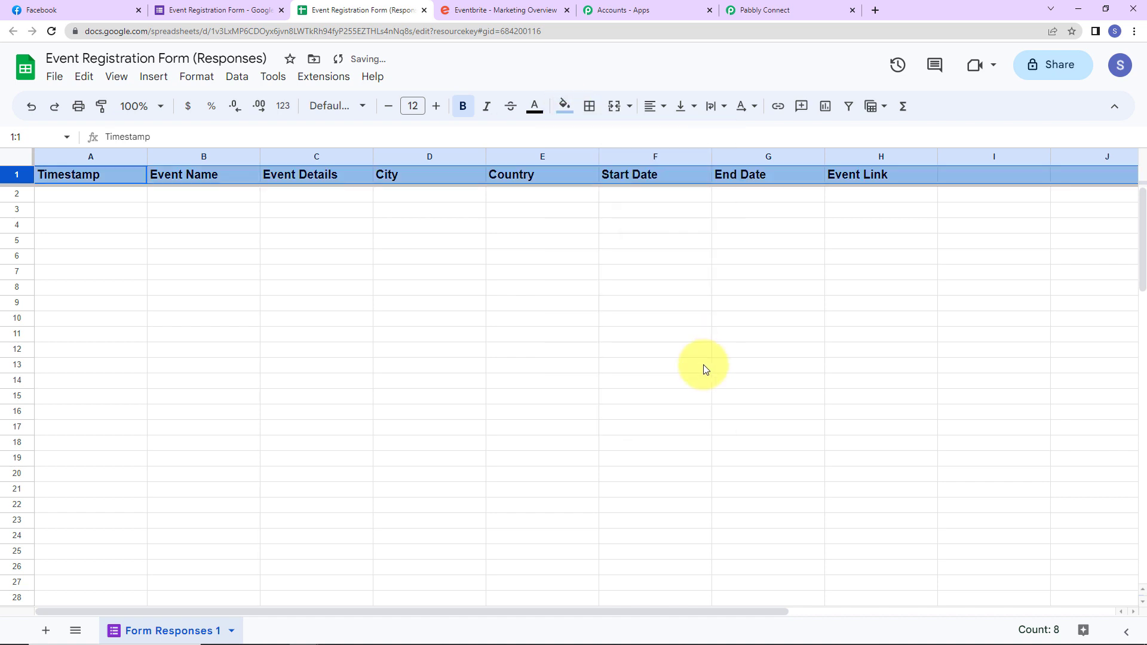
{"action": "left_click", "coordinate": [707, 384]}
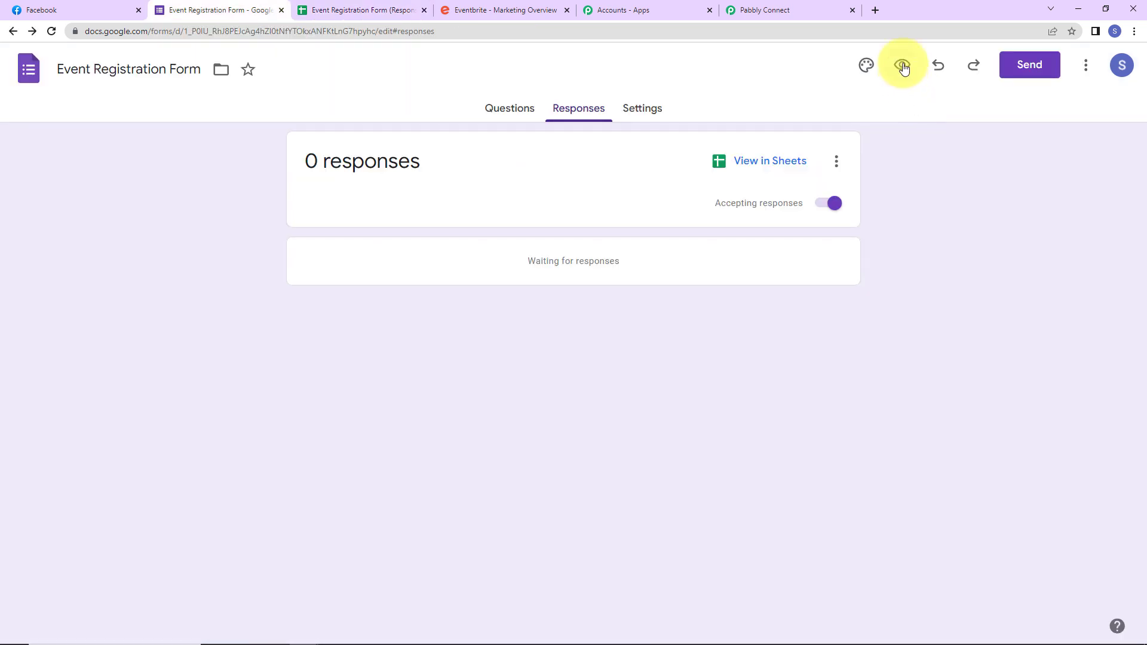
{"action": "left_click", "coordinate": [902, 64]}
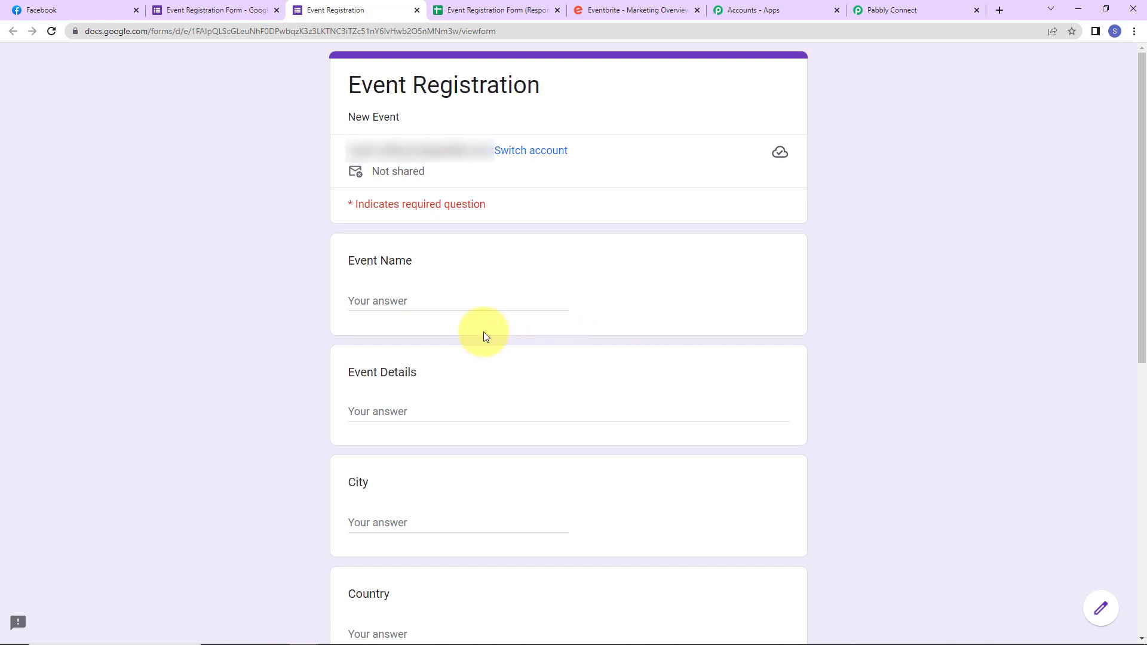
Step: Answer Event Name 'Demo Event', Details 'Demo description', City 'Random City', Country 'Random Country'
{"action": "left_click", "coordinate": [442, 300]}
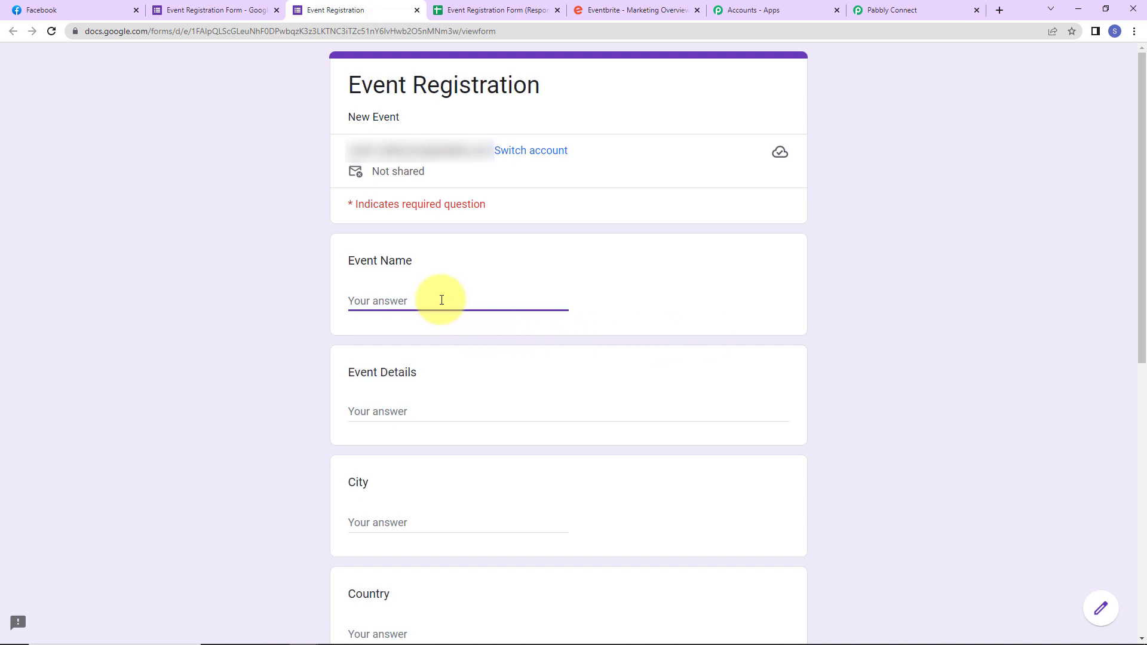
{"action": "type", "text": "Demo"}
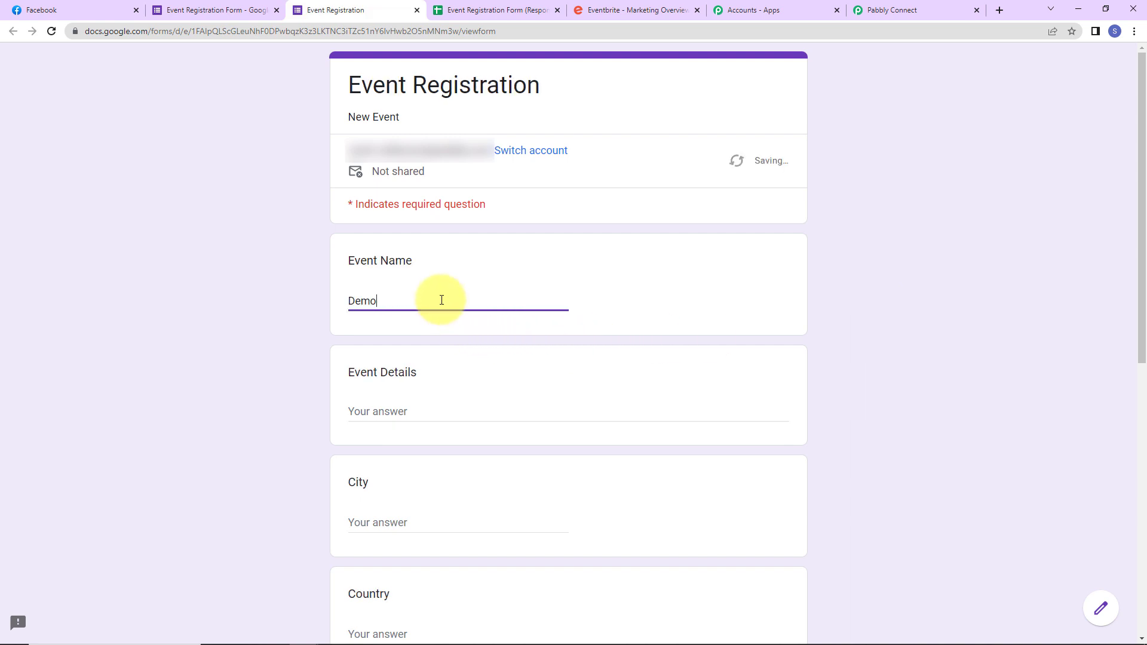
{"action": "type", "text": " Event"}
{"action": "left_click", "coordinate": [429, 404]}
{"action": "type", "text": "De"}
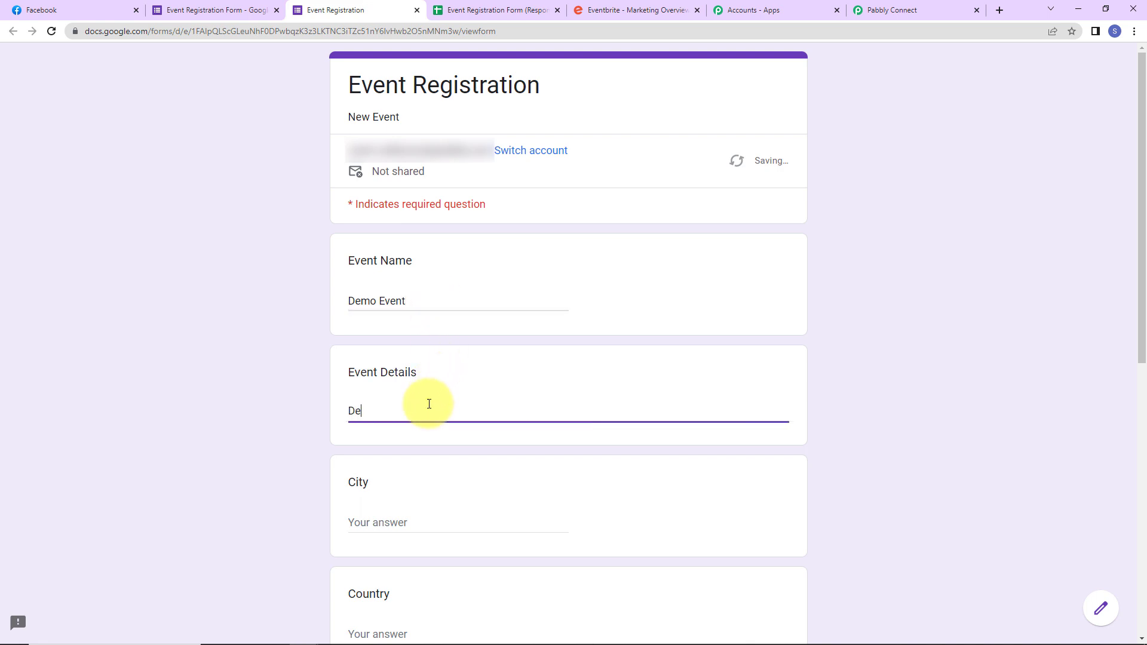
{"action": "type", "text": "mo description"}
{"action": "scroll", "coordinate": [425, 402], "scroll_direction": "down", "scroll_amount": 2}
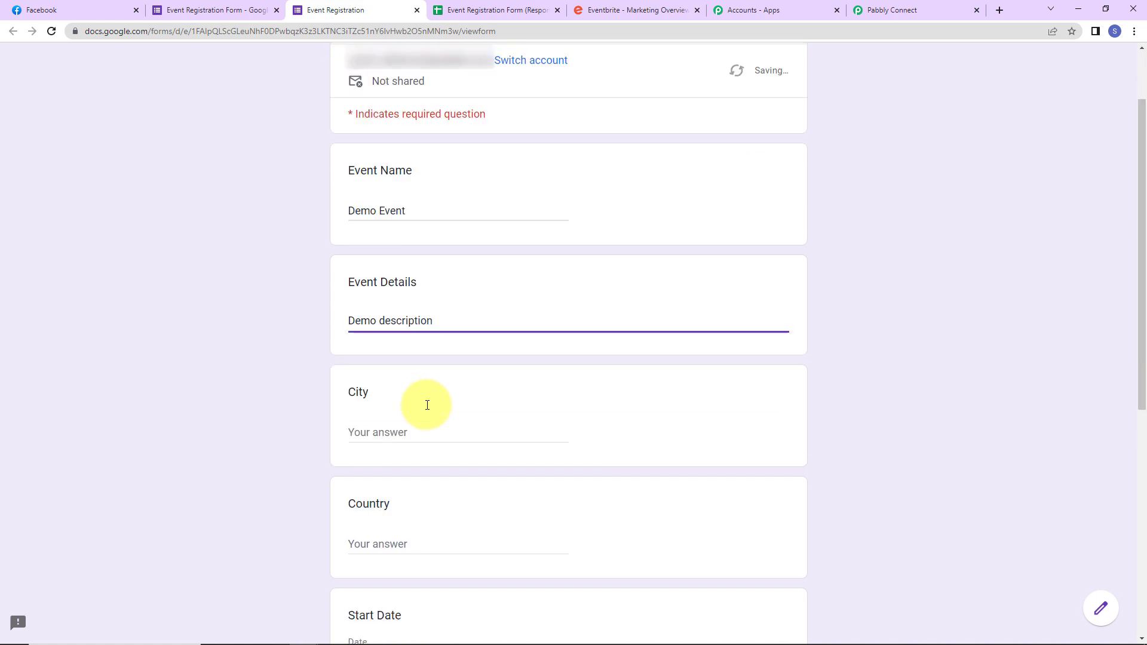
{"action": "left_click", "coordinate": [400, 379]}
{"action": "type", "text": "Random City"}
{"action": "left_click", "coordinate": [389, 495]}
{"action": "type", "text": "Ran"}
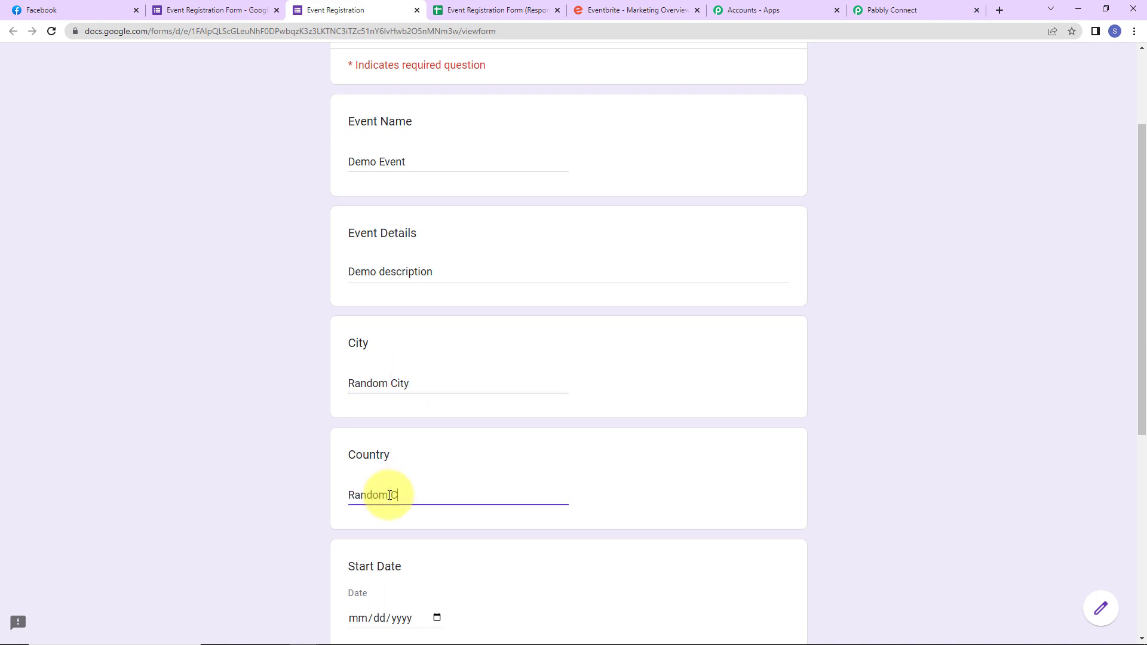
{"action": "type", "text": "n"}
{"action": "scroll", "coordinate": [451, 464], "scroll_direction": "down", "scroll_amount": 5}
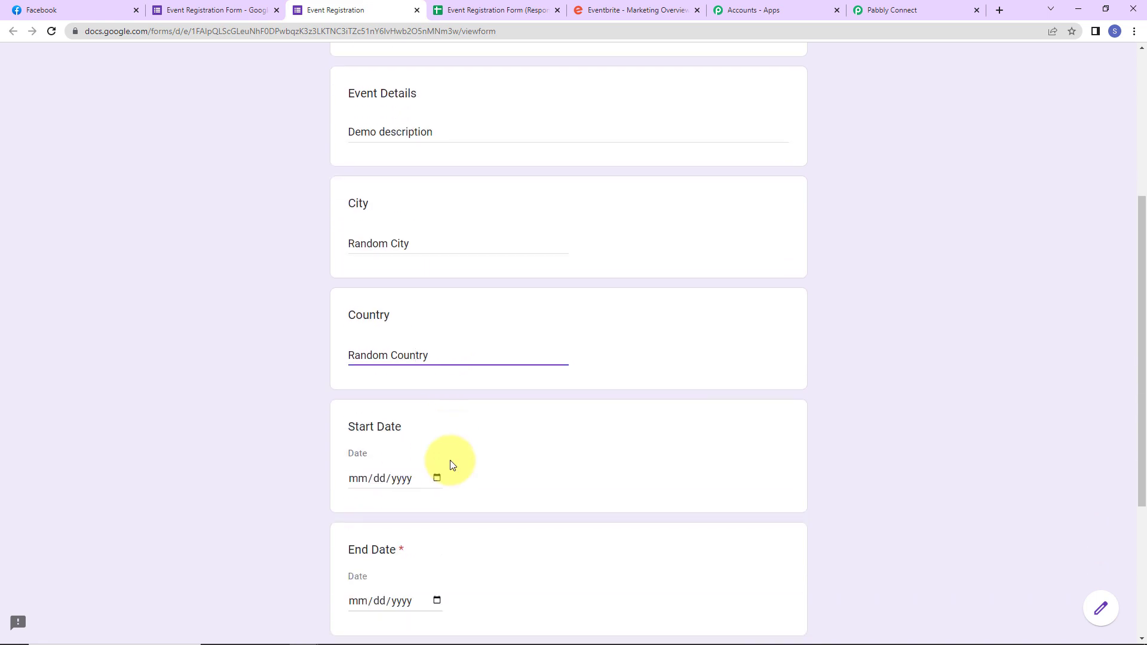
Step: Set both the Start Date and End Date to June 10, 2023
{"action": "left_click", "coordinate": [437, 339]}
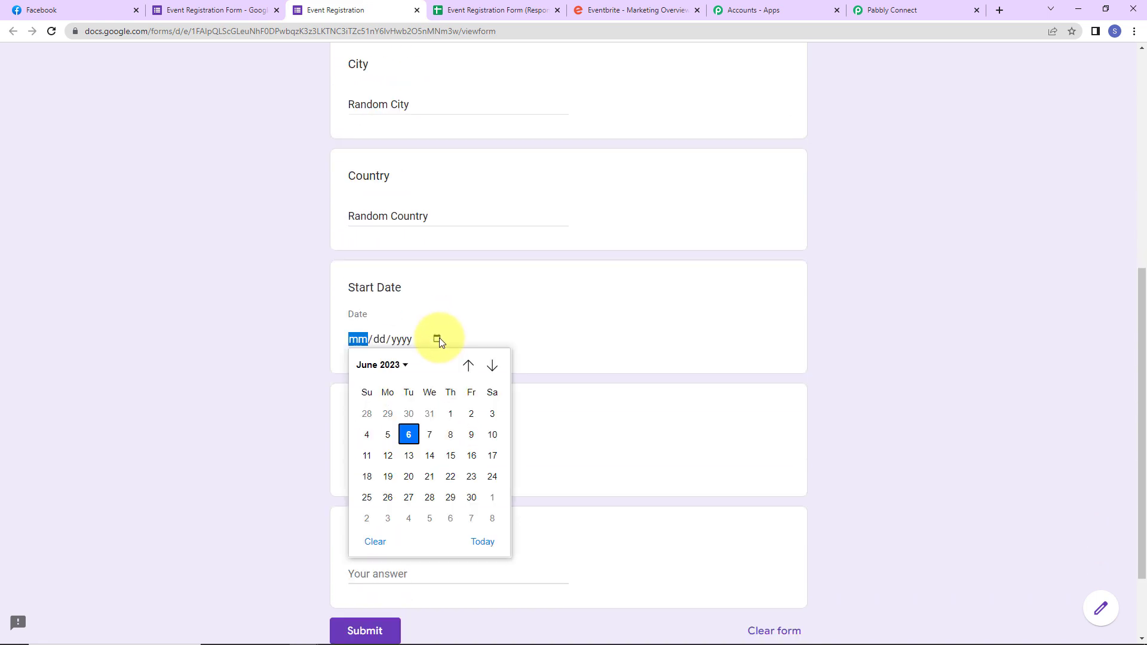
{"action": "left_click", "coordinate": [494, 435]}
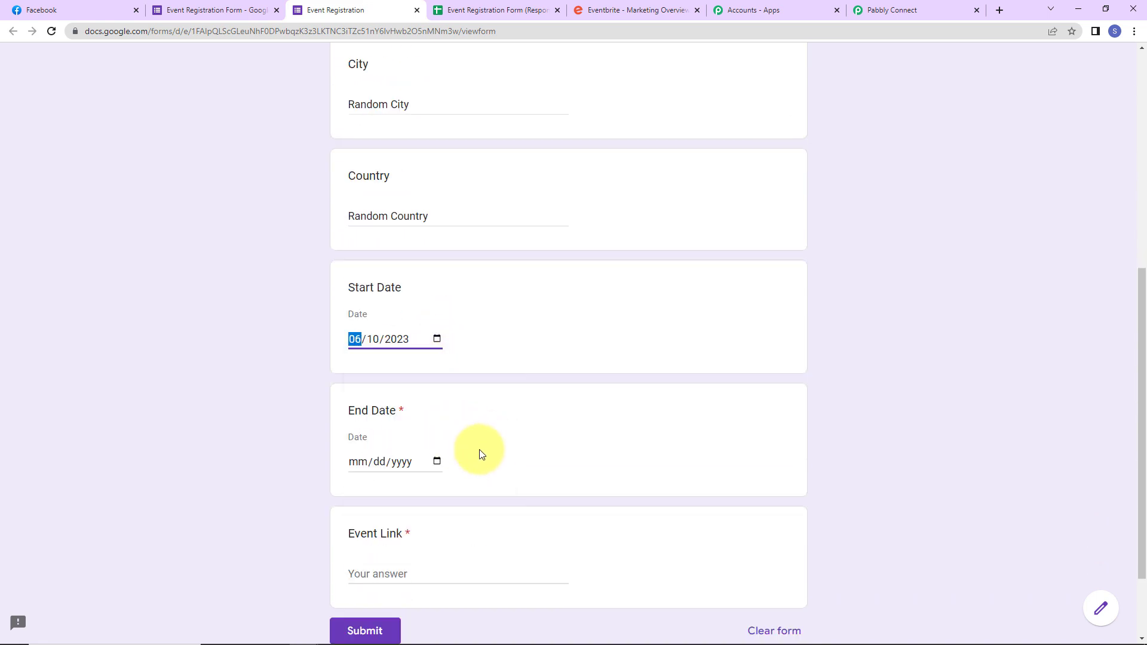
{"action": "scroll", "coordinate": [487, 435], "scroll_direction": "down", "scroll_amount": 2}
{"action": "left_click", "coordinate": [437, 355]}
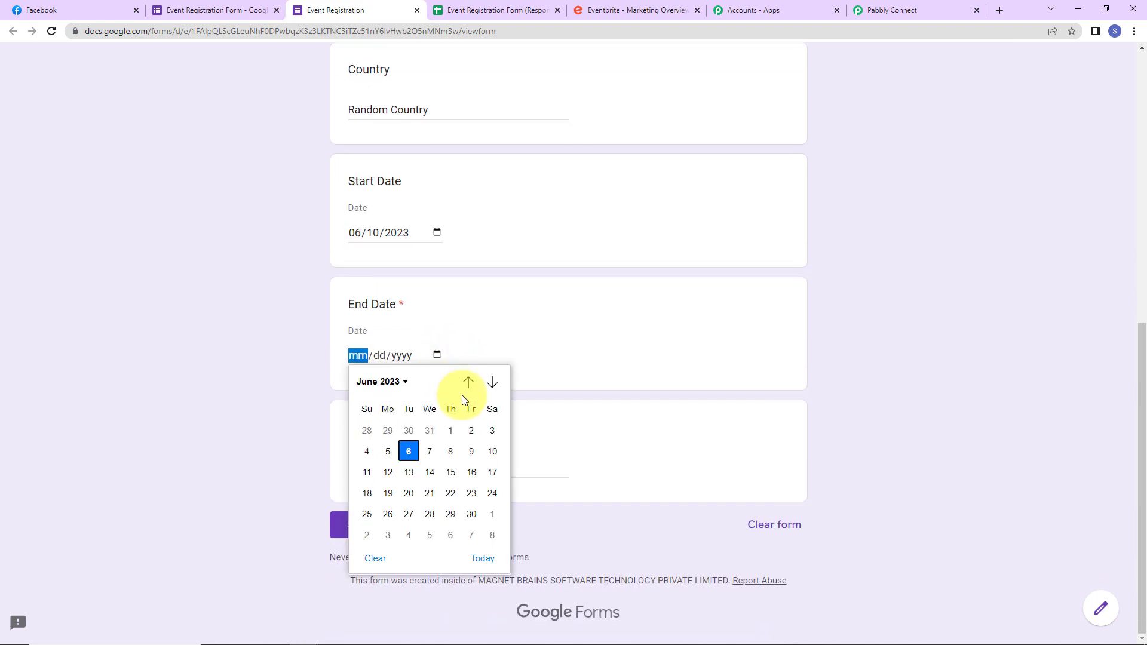
{"action": "left_click", "coordinate": [491, 451]}
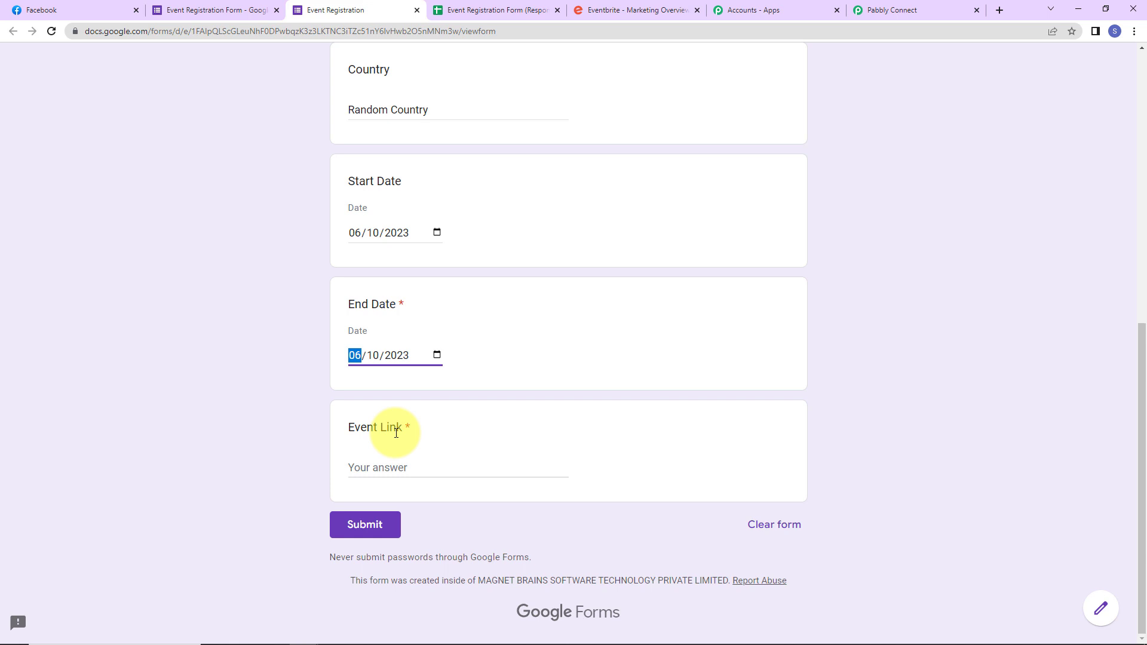
Step: Copy the Demo Event's URL from Eventbrite and return to the registration form
{"action": "left_click", "coordinate": [615, 10]}
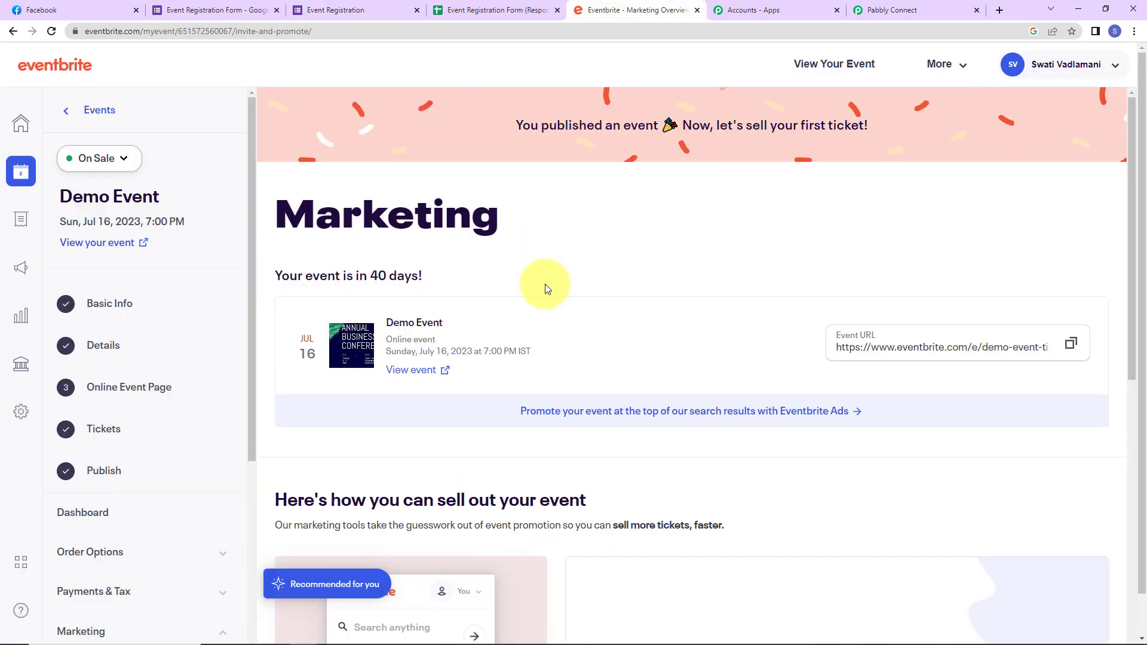
{"action": "left_click", "coordinate": [1071, 345]}
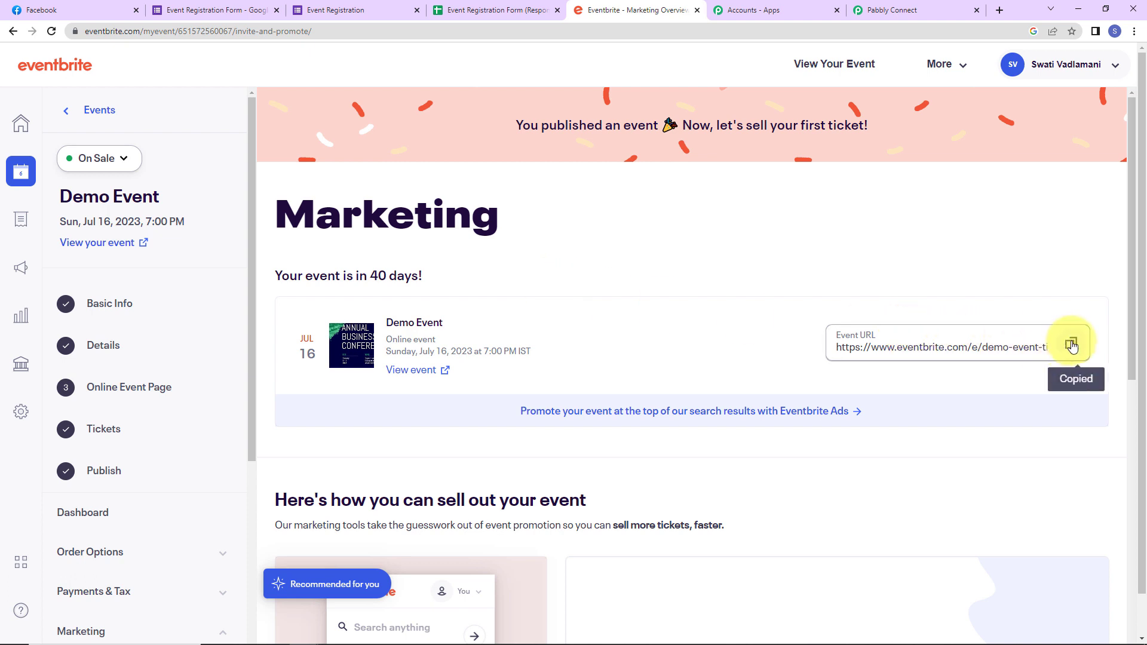
{"action": "left_click", "coordinate": [346, 12]}
{"action": "left_click", "coordinate": [396, 353]}
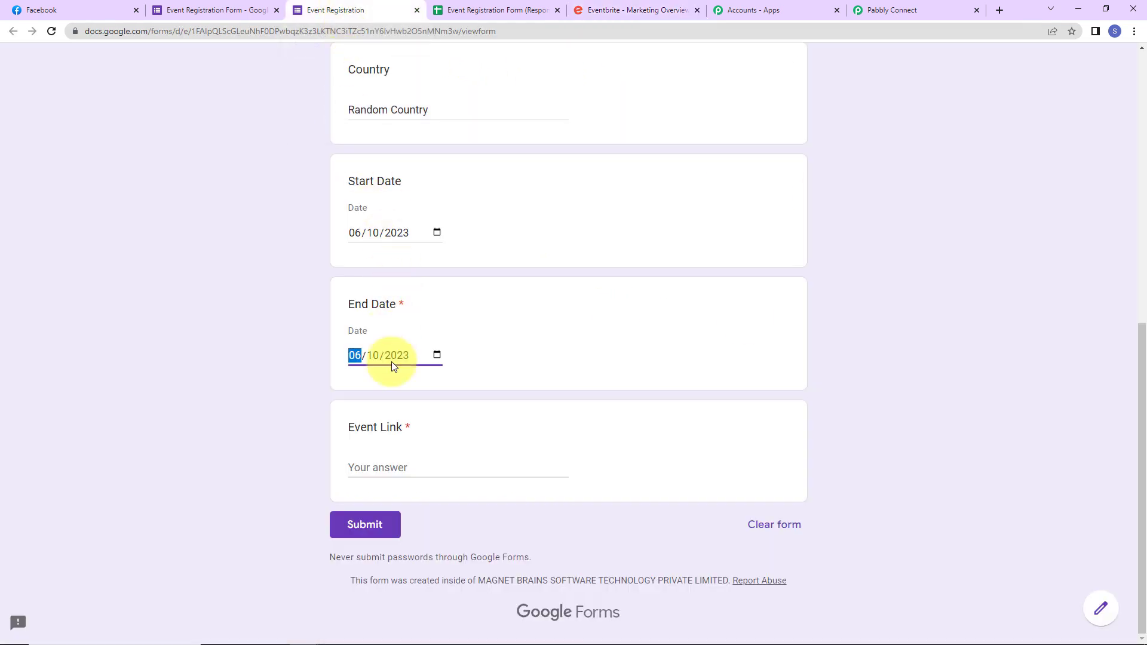
Step: Paste the Eventbrite URL as the Event Link answer and submit the response
{"action": "left_click", "coordinate": [392, 461]}
{"action": "key", "text": "ctrl+v"}
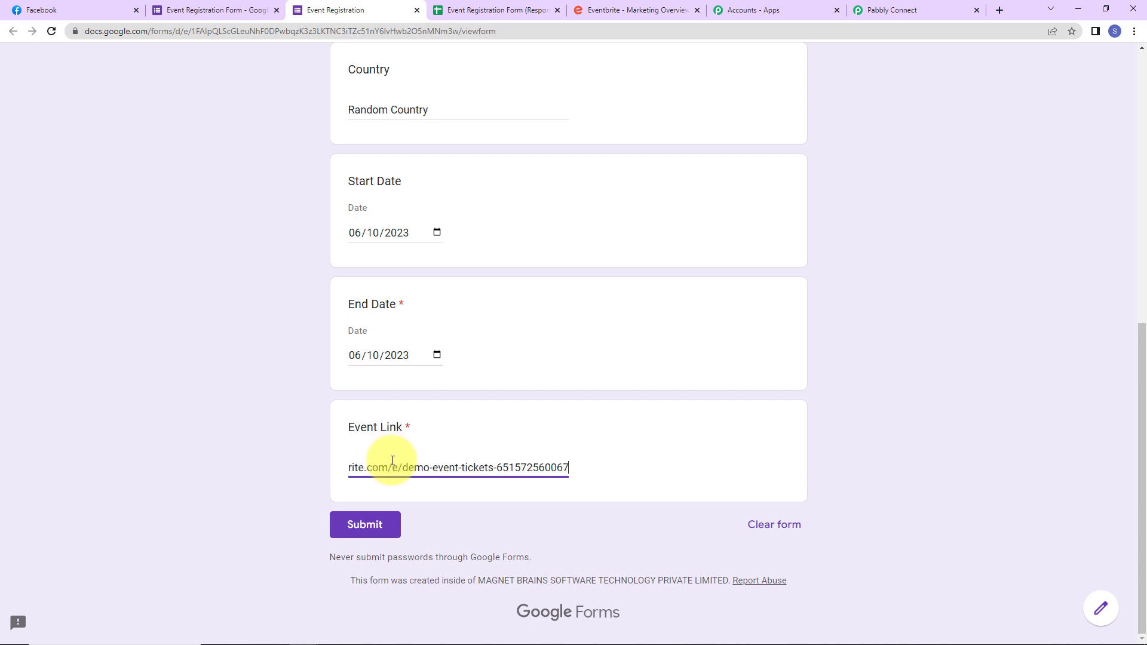
{"action": "left_click", "coordinate": [371, 527]}
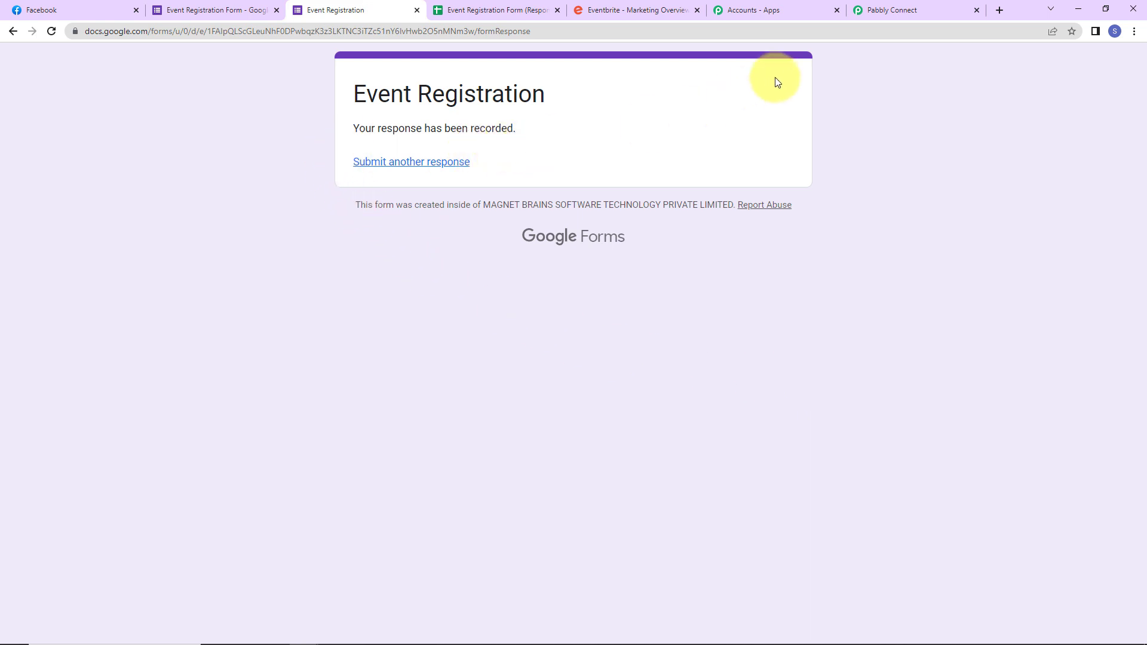
{"action": "left_click", "coordinate": [488, 11]}
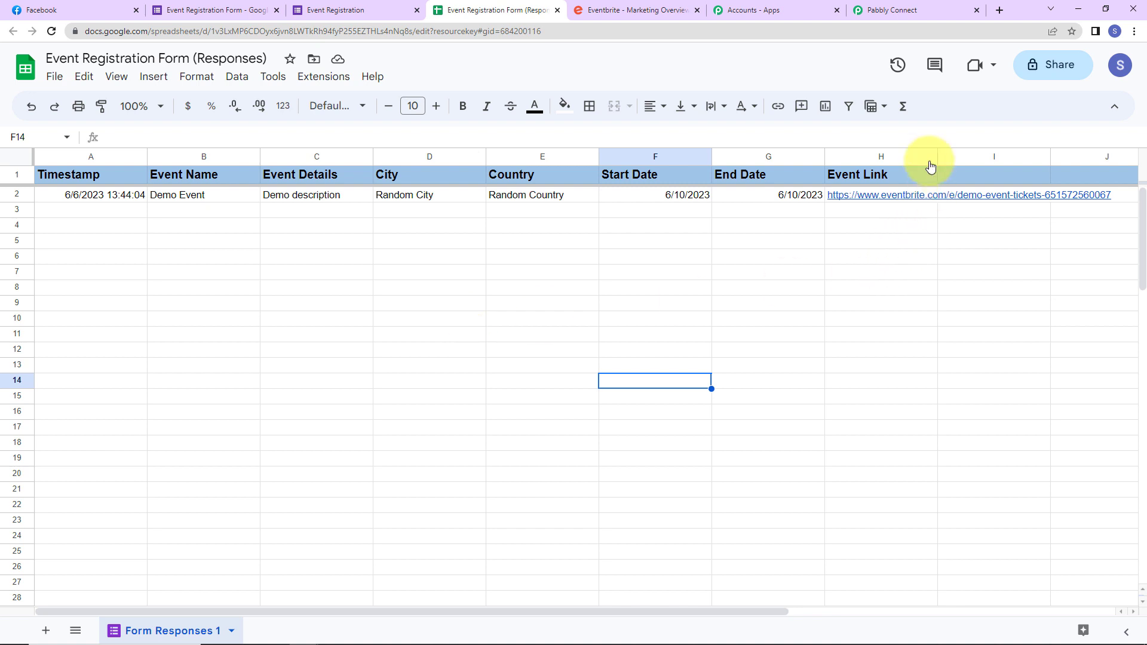
Step: Widen column H and wrap the event link in cell H2 onto two lines
{"action": "left_click_drag", "start_coordinate": [938, 157], "coordinate": [1029, 168]}
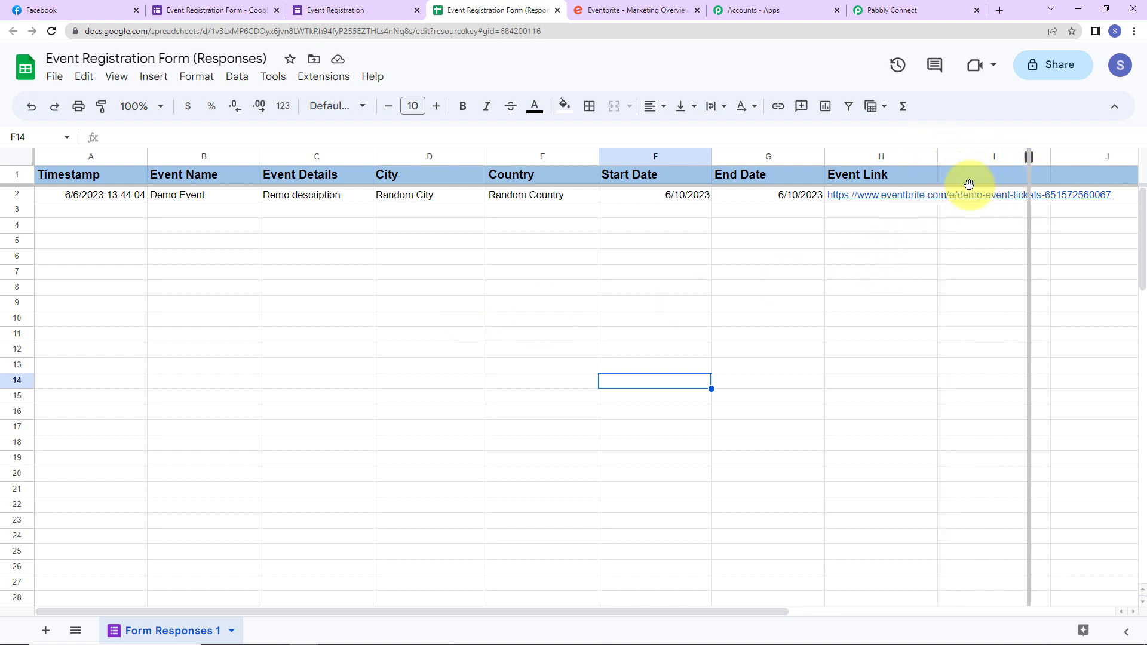
{"action": "left_click", "coordinate": [938, 197]}
{"action": "left_click", "coordinate": [712, 106]}
{"action": "left_click", "coordinate": [739, 136]}
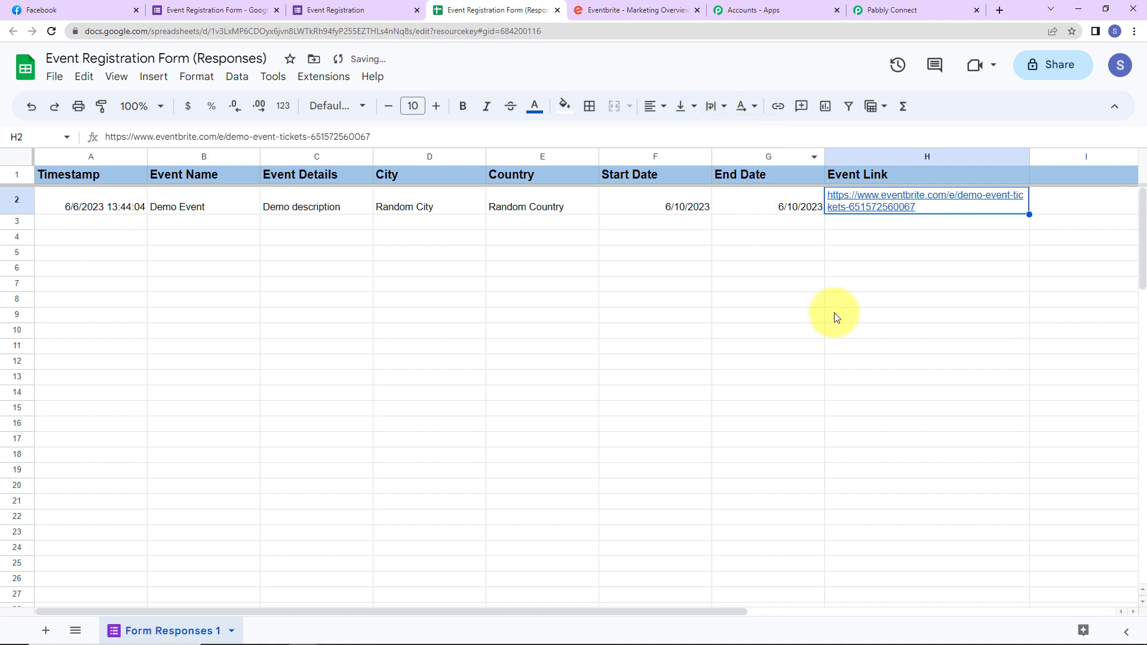
{"action": "left_click", "coordinate": [833, 315]}
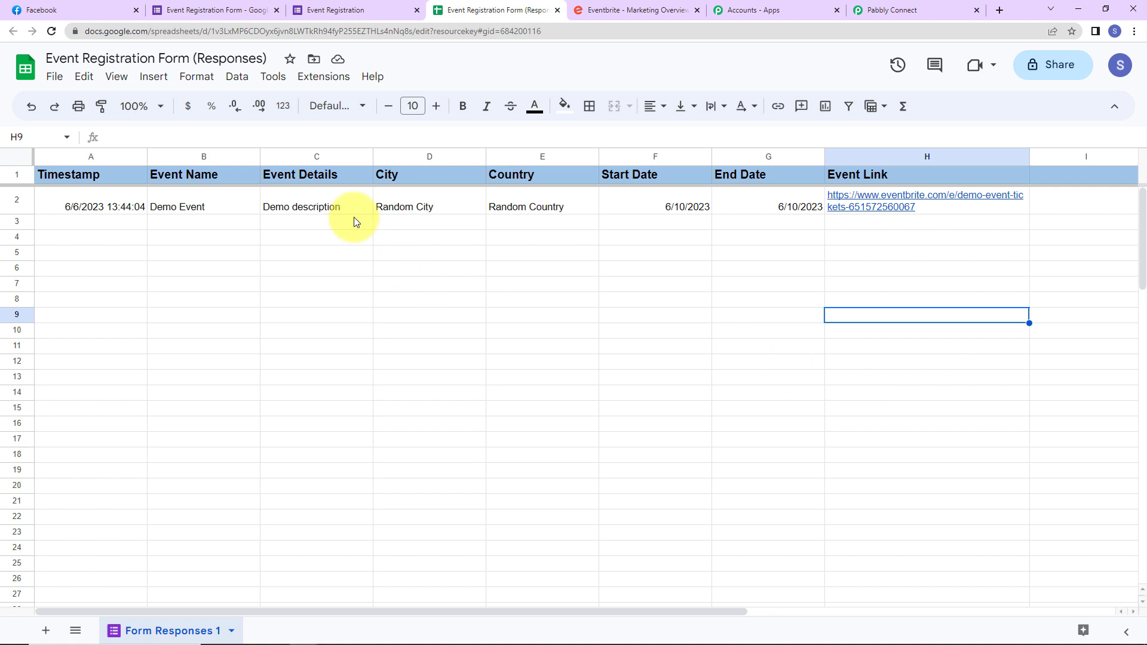
{"action": "left_click", "coordinate": [325, 76]}
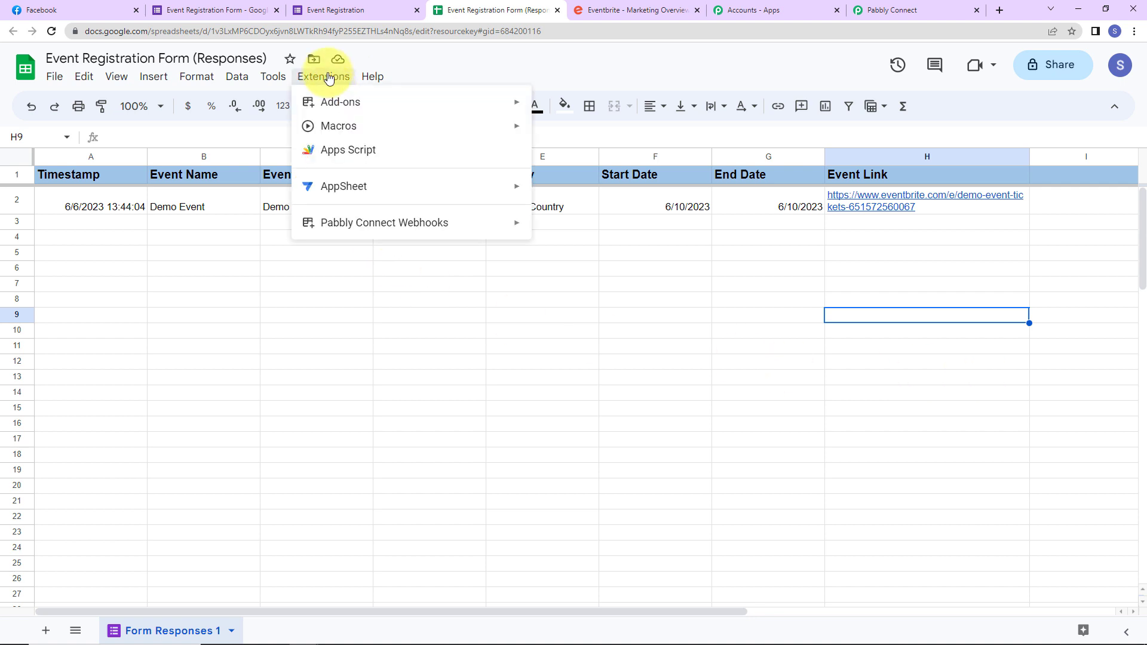
{"action": "mouse_move", "coordinate": [379, 107]}
{"action": "left_click", "coordinate": [586, 113]}
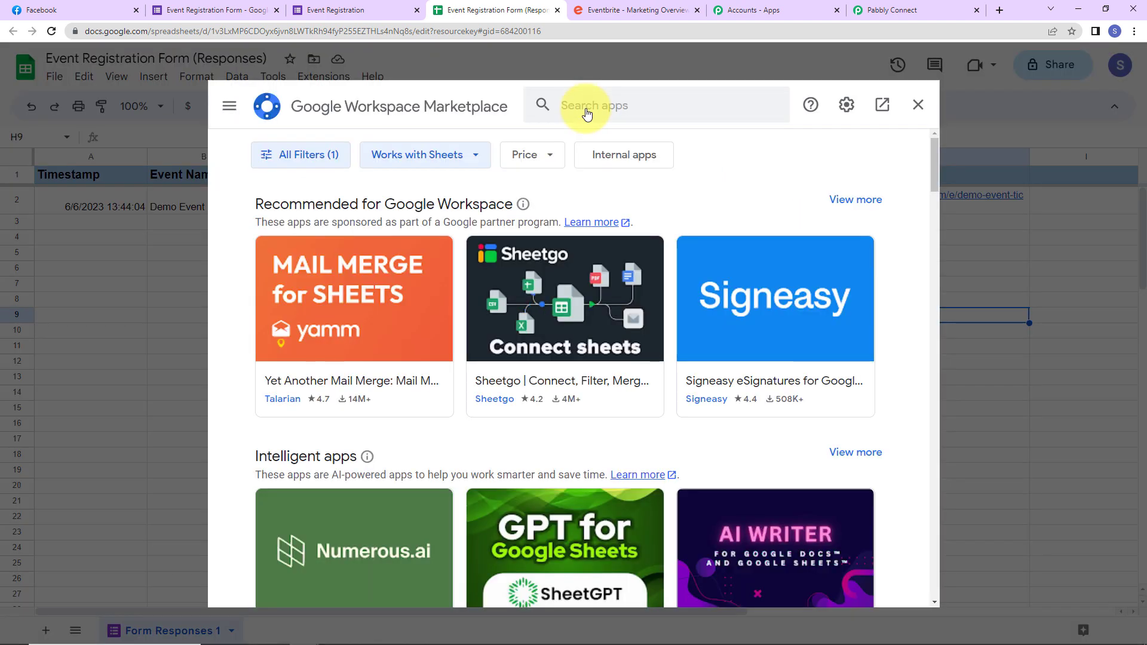
{"action": "left_click", "coordinate": [620, 107]}
{"action": "type", "text": "Pabbly"}
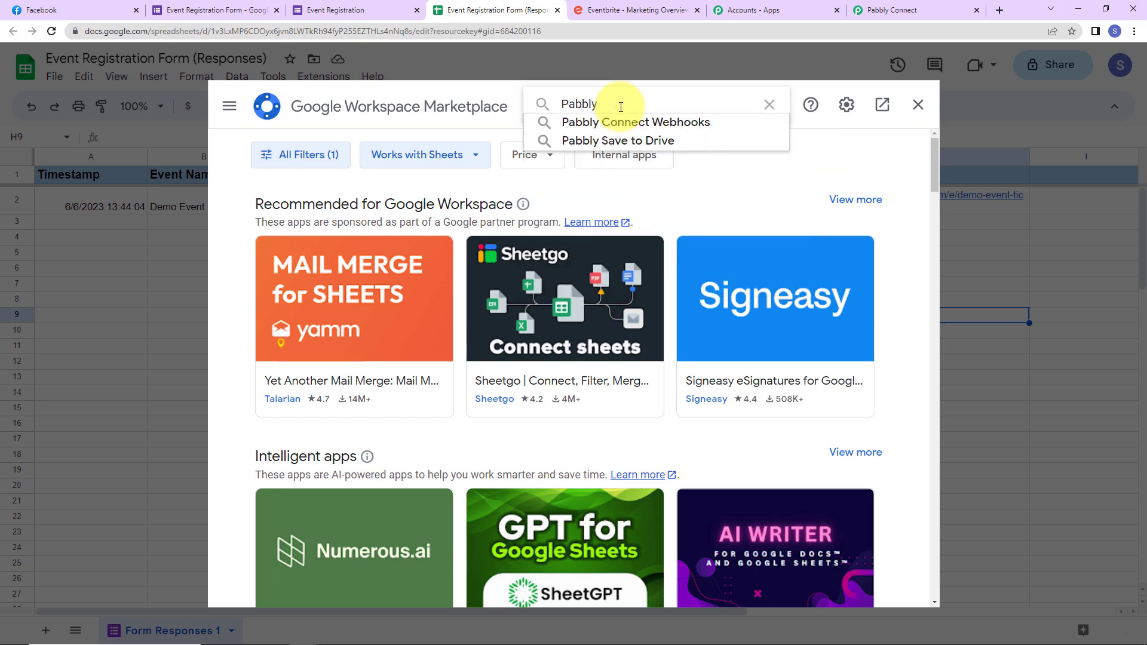
{"action": "left_click", "coordinate": [625, 121]}
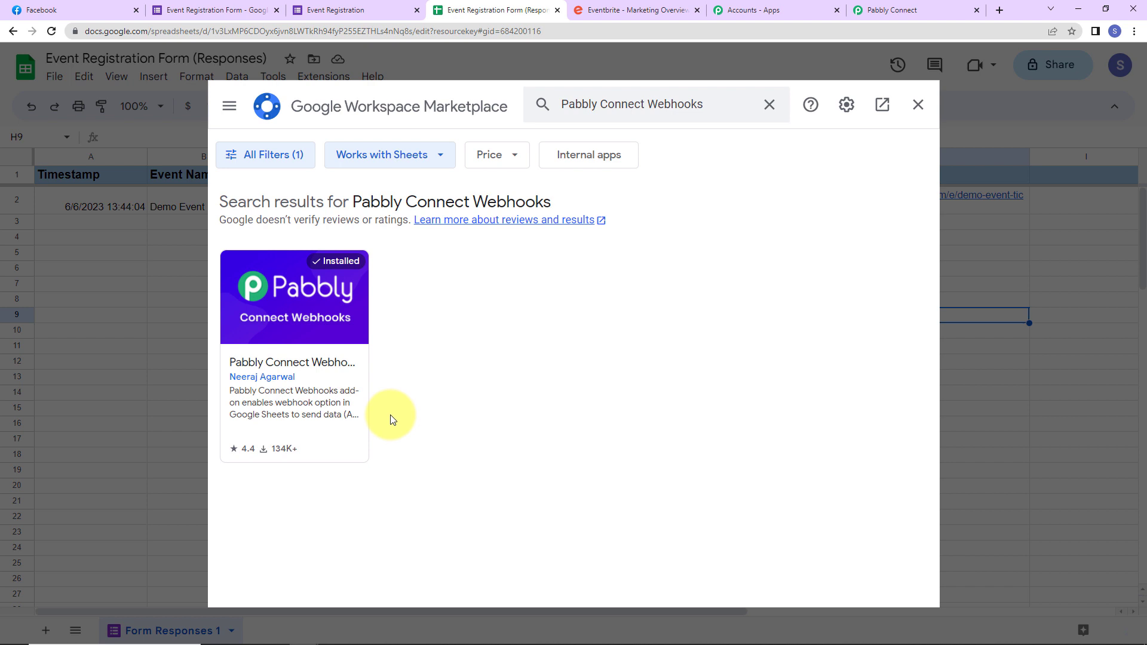
{"action": "left_click", "coordinate": [916, 108]}
{"action": "left_click", "coordinate": [52, 31]}
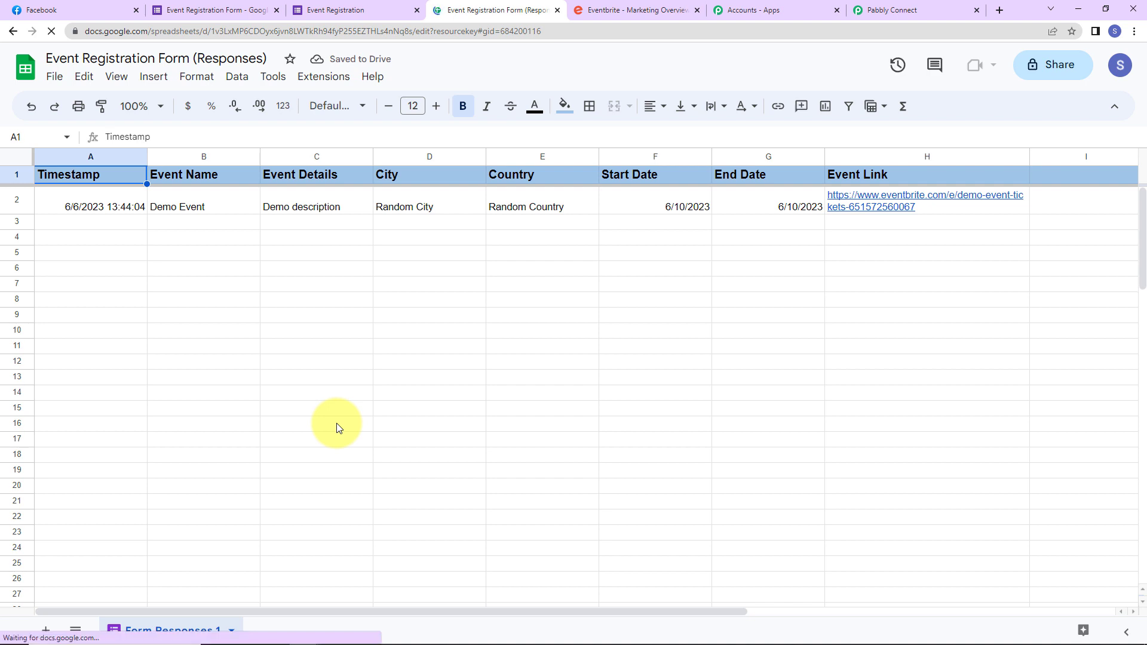
Step: Open the Pabbly Connect Webhooks Initial Setup dialog and copy the workflow's webhook URL
{"action": "left_click", "coordinate": [305, 80]}
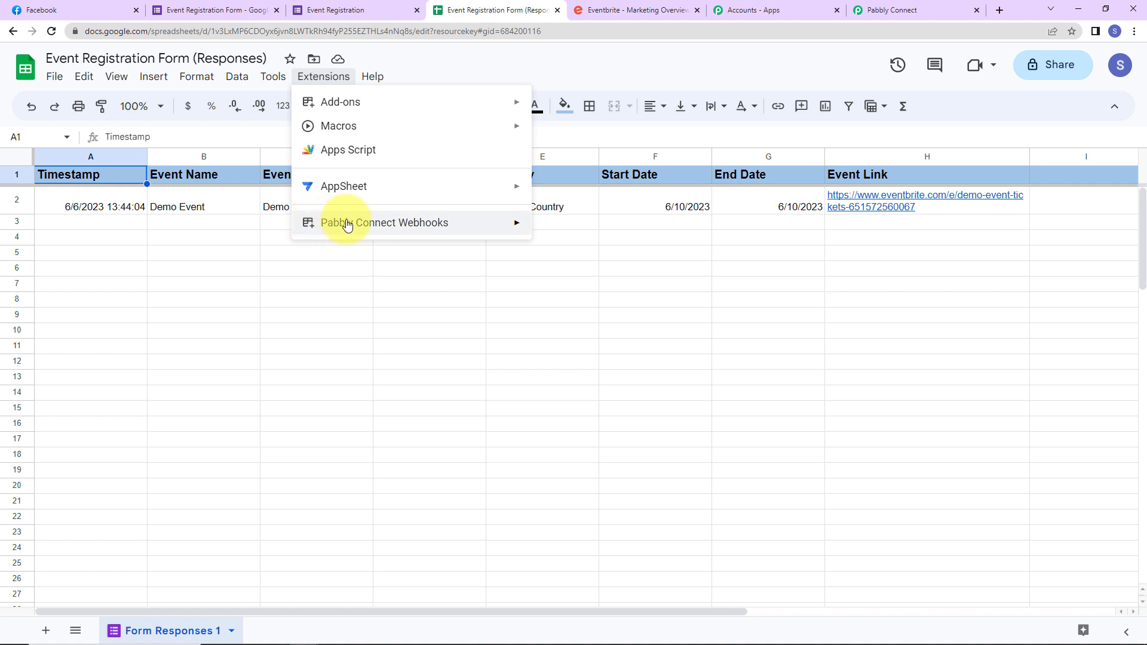
{"action": "mouse_move", "coordinate": [454, 230]}
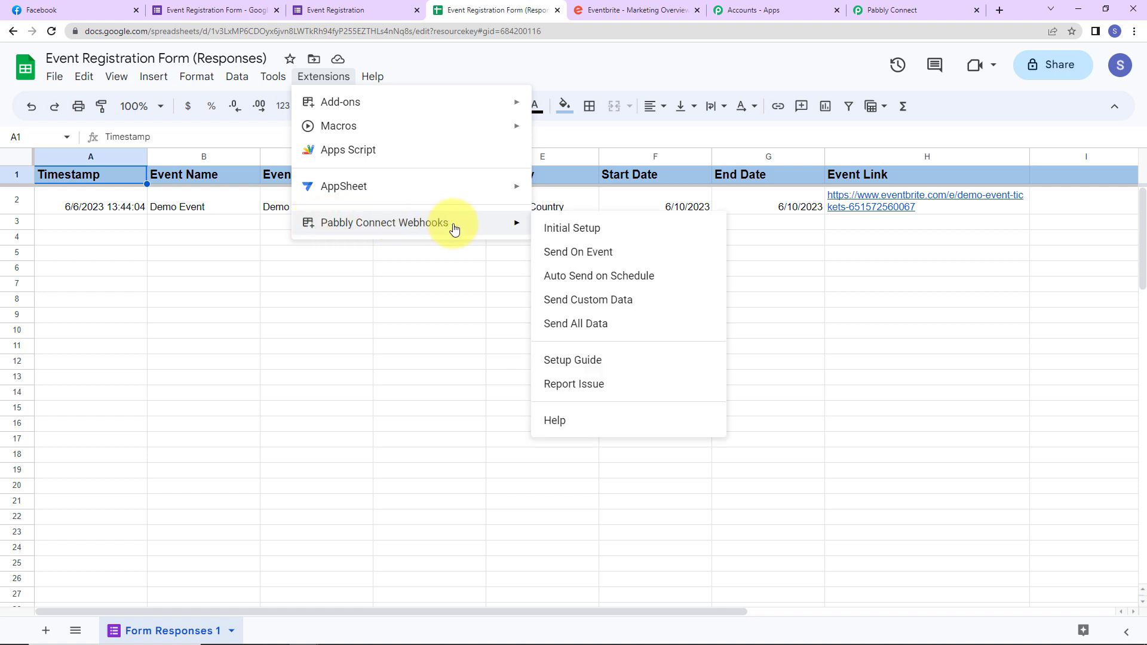
{"action": "left_click", "coordinate": [578, 233]}
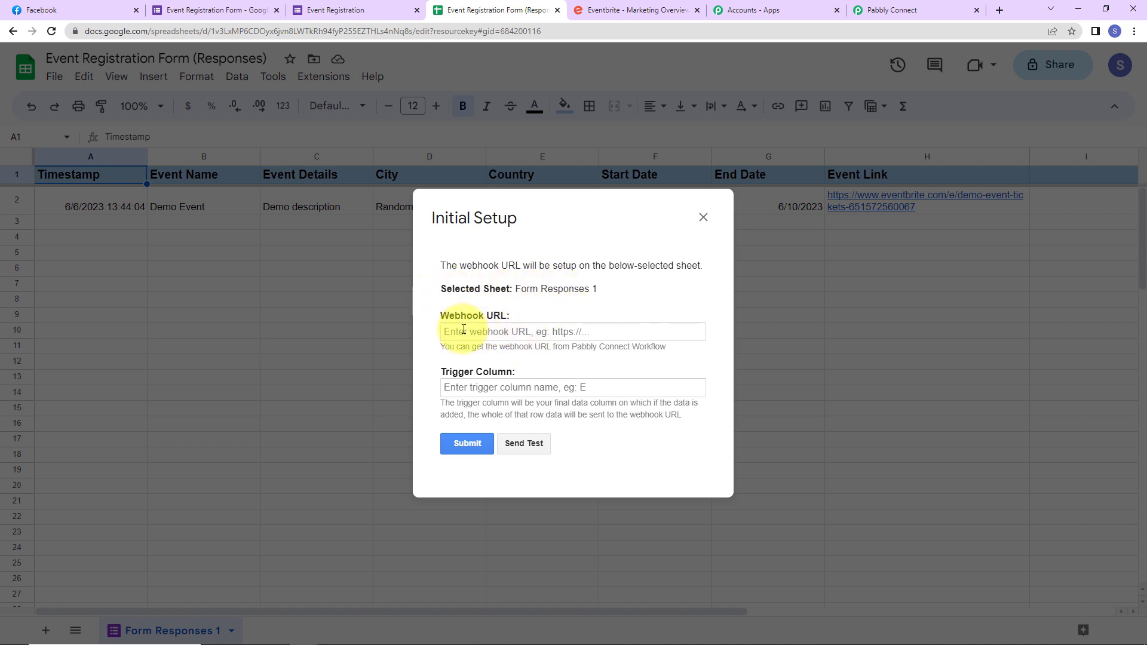
{"action": "left_click", "coordinate": [866, 17]}
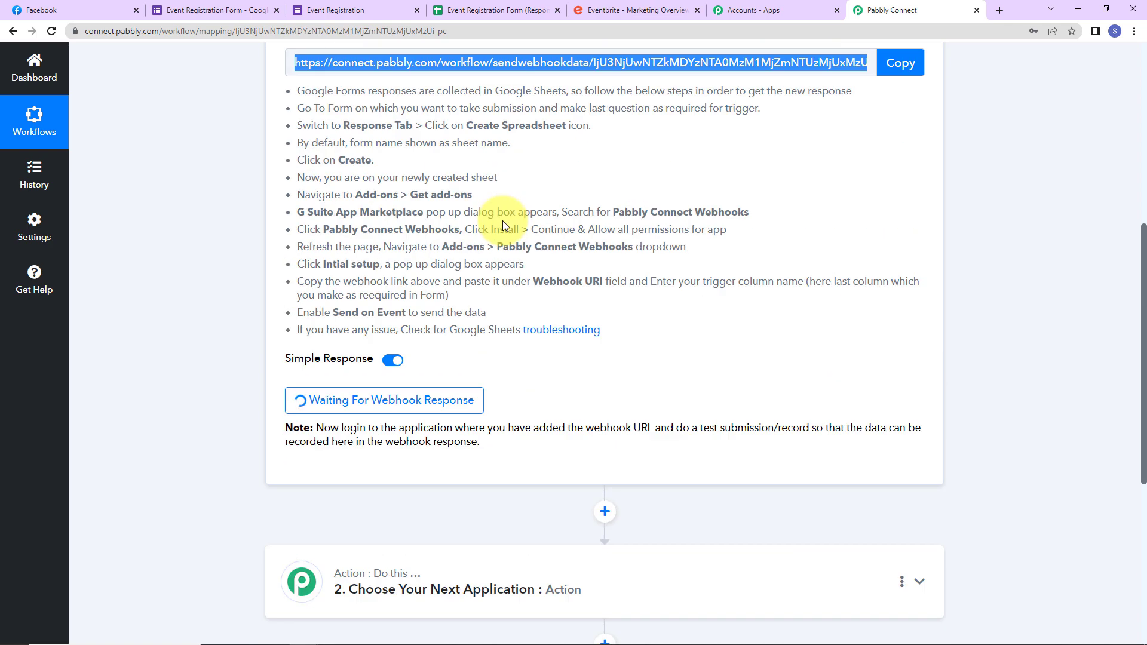
{"action": "left_click", "coordinate": [899, 63]}
{"action": "left_click", "coordinate": [472, 10]}
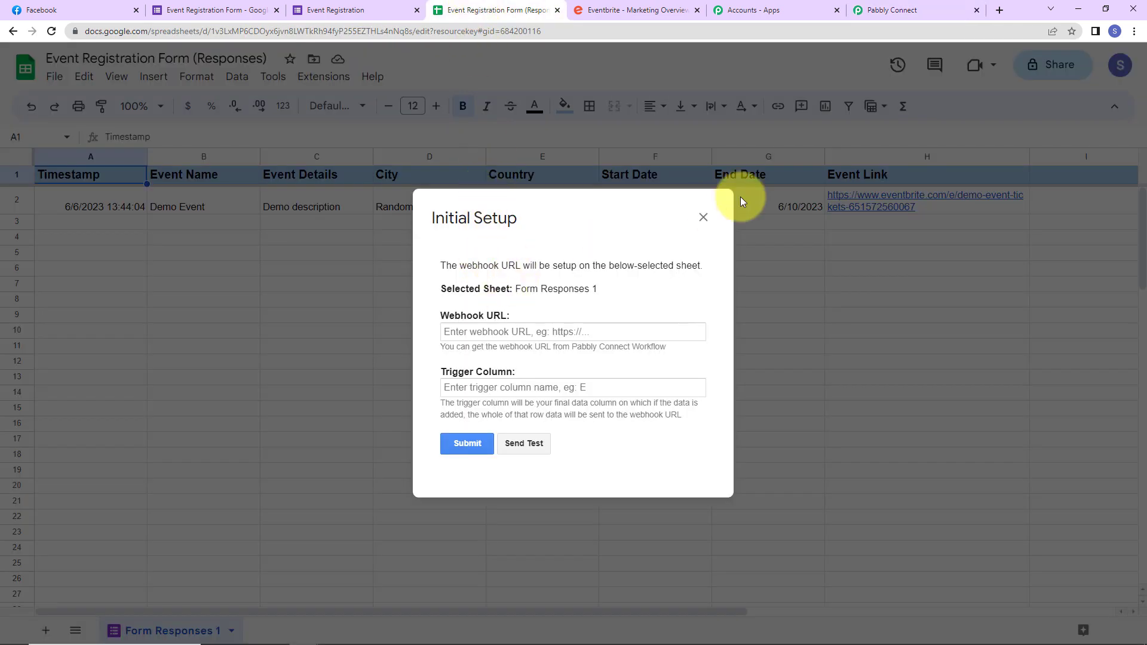
Step: Paste the webhook URL, set Trigger Column to H, submit, and send the existing row as test data
{"action": "left_click", "coordinate": [496, 332]}
{"action": "key", "text": "ctrl+v"}
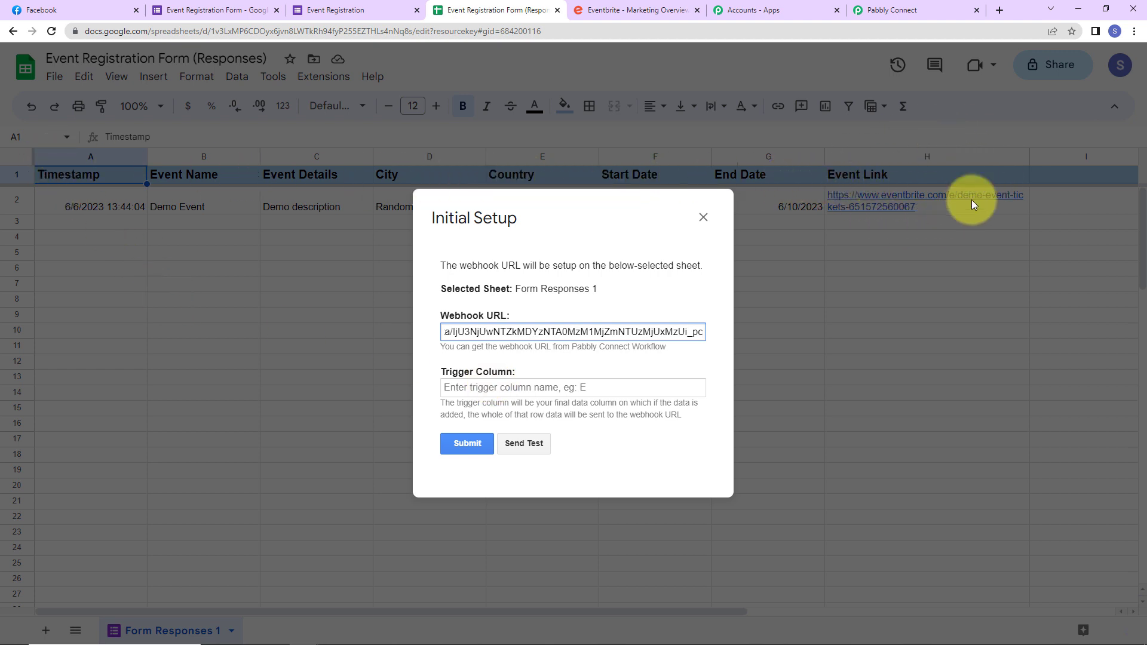
{"action": "left_click", "coordinate": [472, 390]}
{"action": "type", "text": "H"}
{"action": "left_click", "coordinate": [474, 446]}
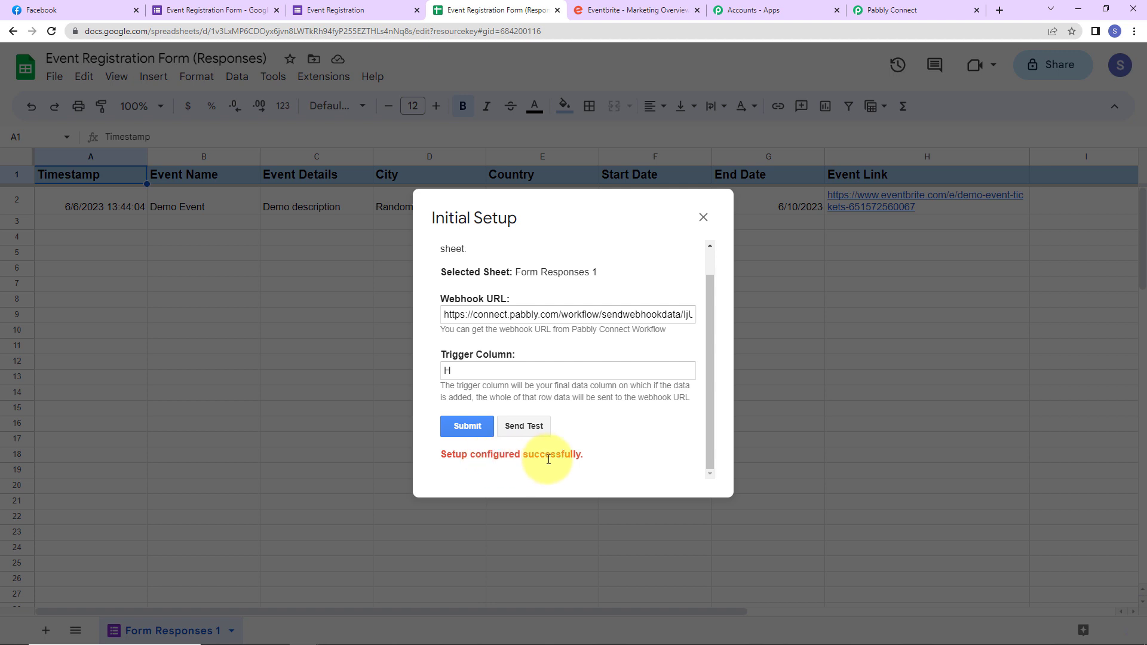
{"action": "left_click", "coordinate": [541, 428]}
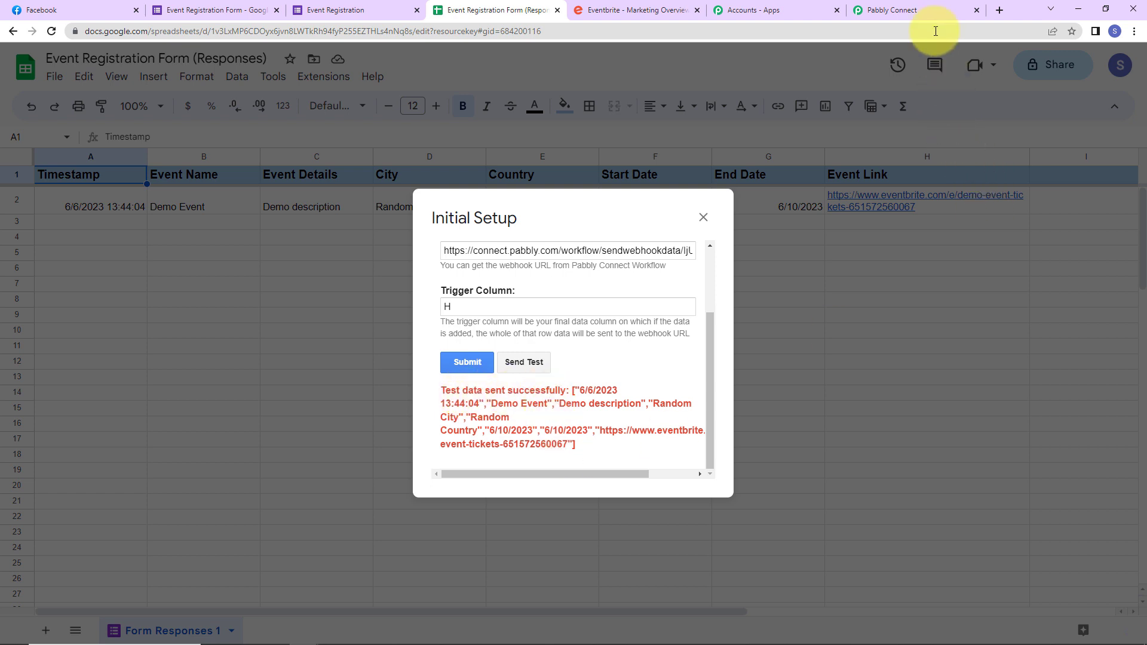
Step: Confirm Pabbly Connect's trigger received the row 2 Demo Event response, then return to the spreadsheet
{"action": "left_click", "coordinate": [937, 10]}
{"action": "scroll", "coordinate": [823, 276], "scroll_direction": "down", "scroll_amount": 5}
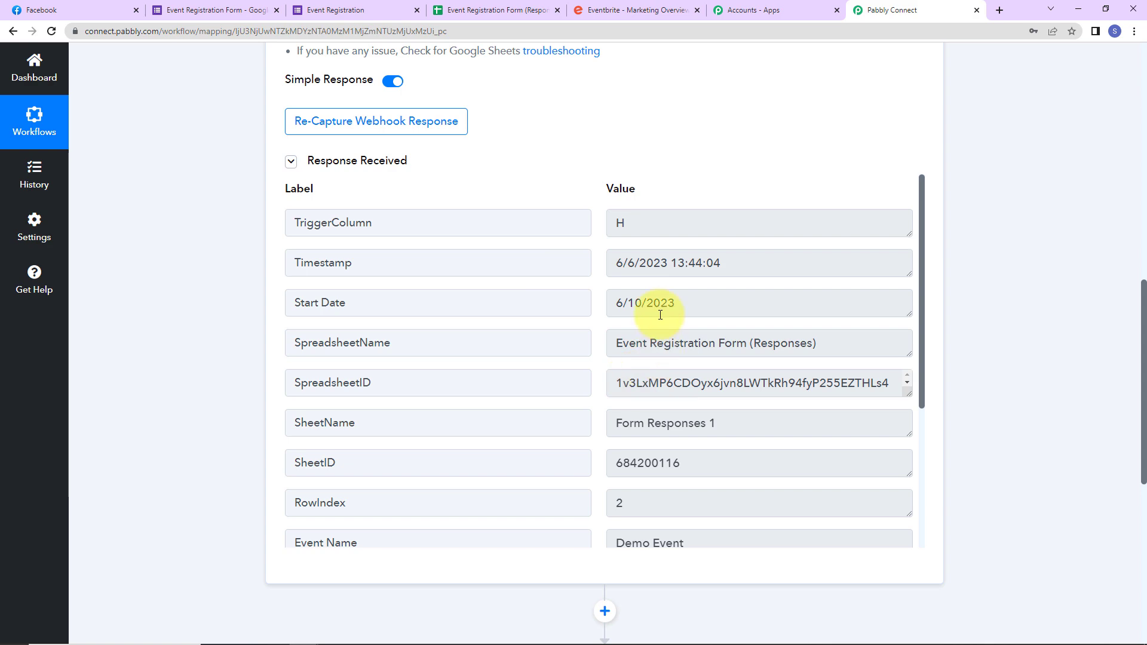
{"action": "left_click", "coordinate": [463, 10]}
Step: Close the setup dialog and enable Send On Event under Pabbly Connect Webhooks, confirming its checkmark
{"action": "left_click", "coordinate": [703, 217]}
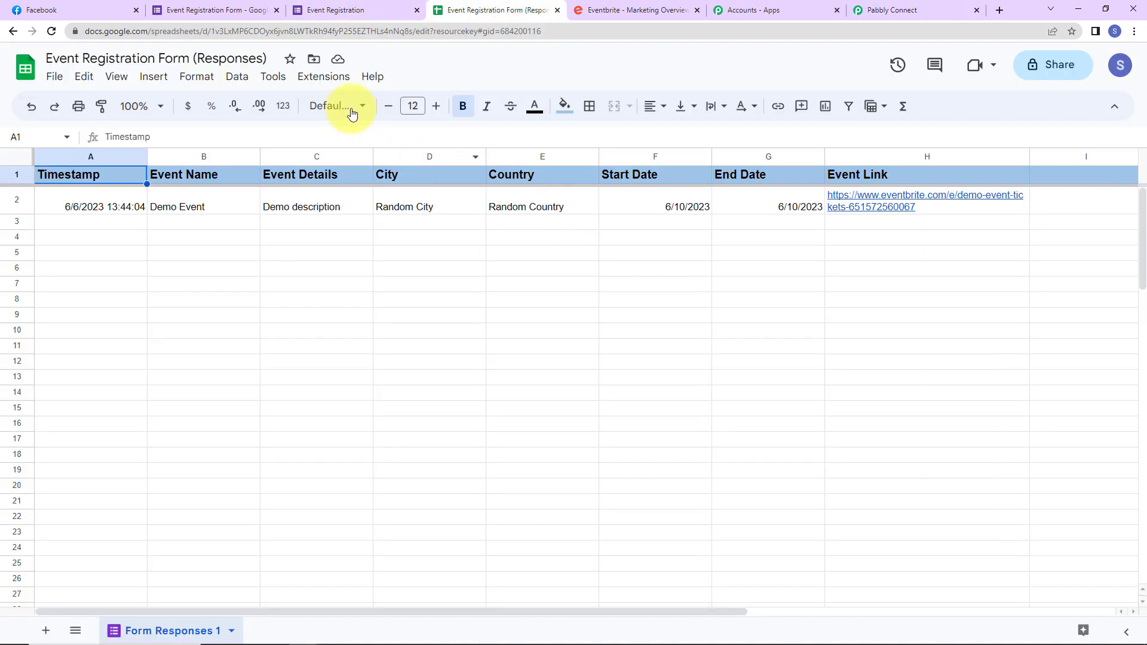
{"action": "left_click", "coordinate": [319, 79]}
{"action": "mouse_move", "coordinate": [314, 225]}
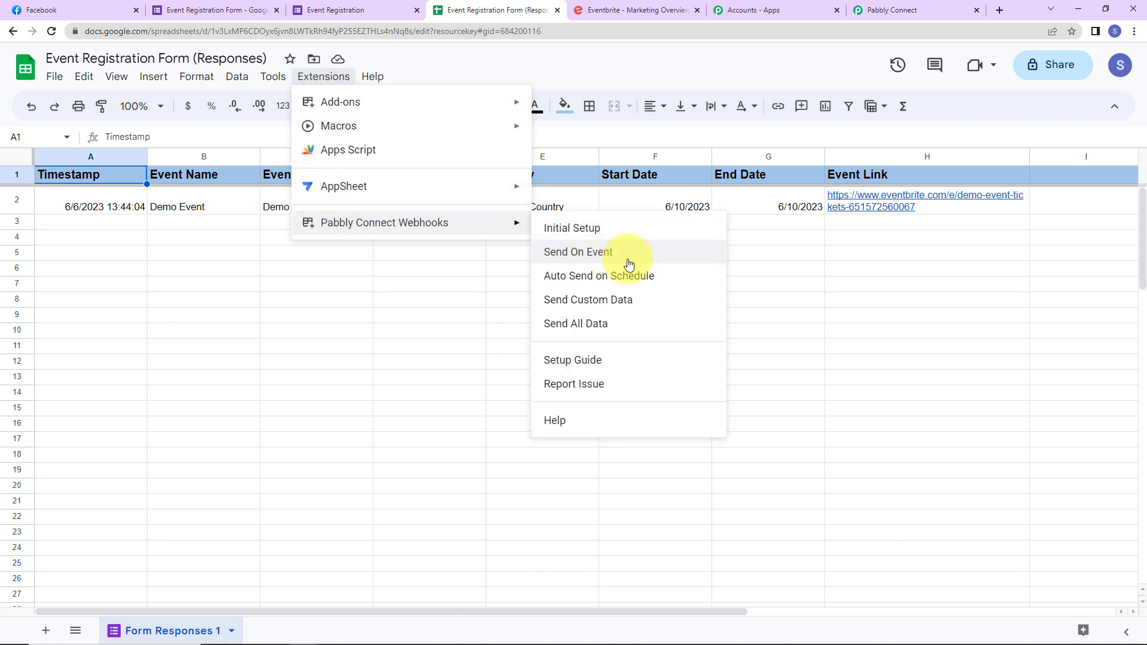
{"action": "left_click", "coordinate": [593, 252]}
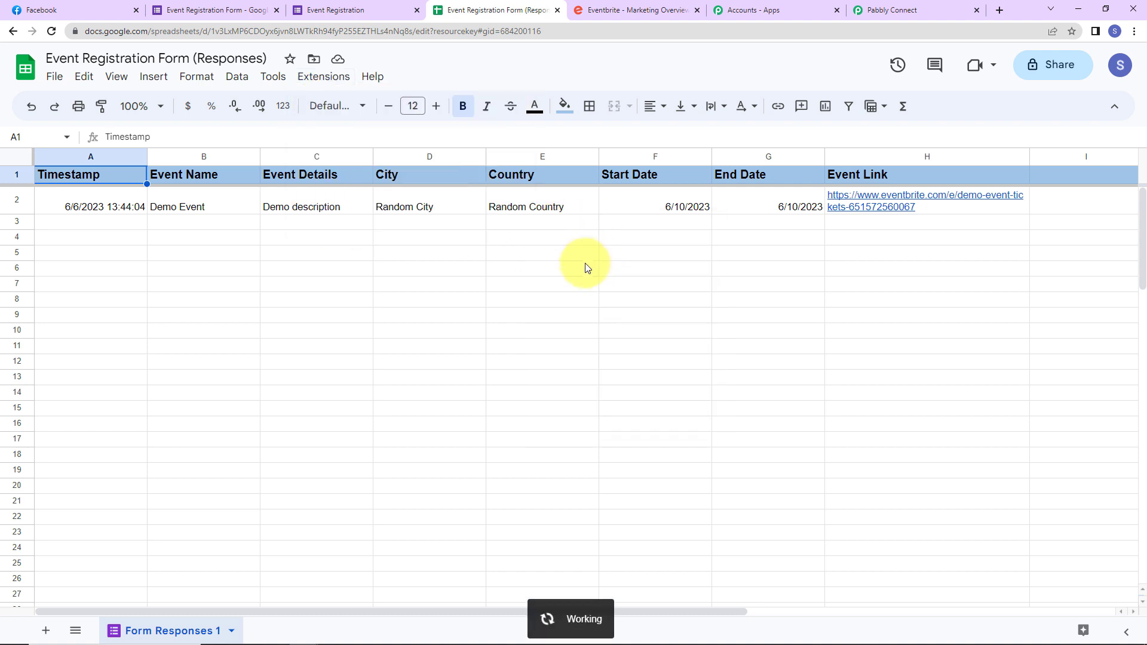
{"action": "left_click", "coordinate": [324, 78]}
{"action": "mouse_move", "coordinate": [326, 223]}
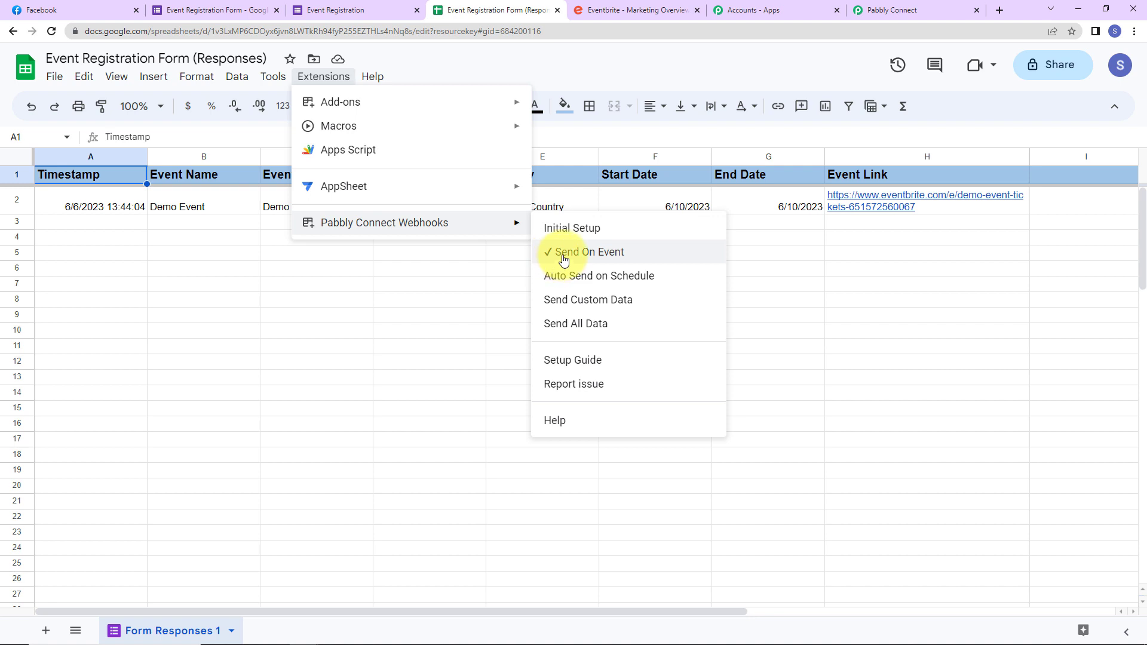
{"action": "left_click", "coordinate": [924, 10]}
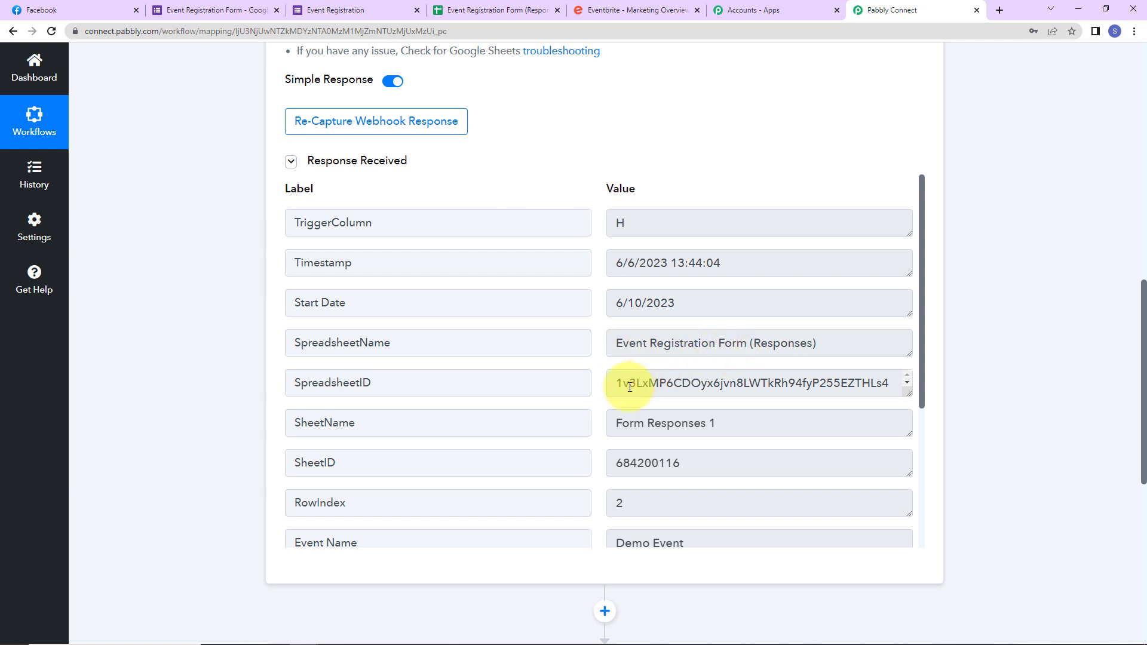
{"action": "scroll", "coordinate": [701, 474], "scroll_direction": "down", "scroll_amount": 4}
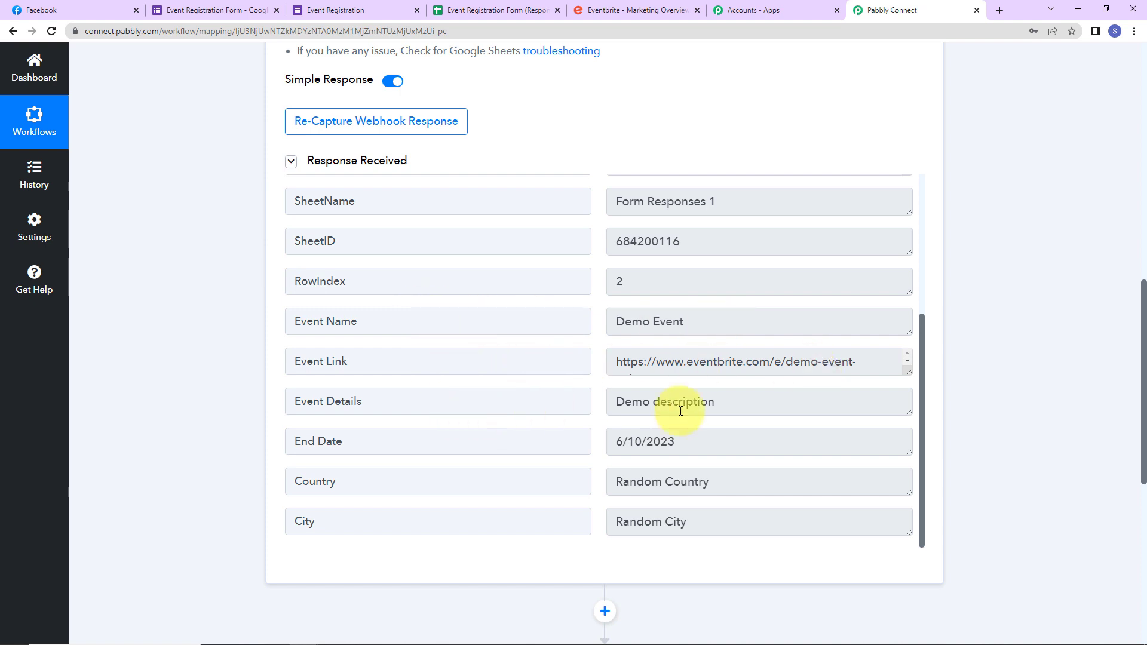
{"action": "scroll", "coordinate": [707, 440], "scroll_direction": "down", "scroll_amount": 2}
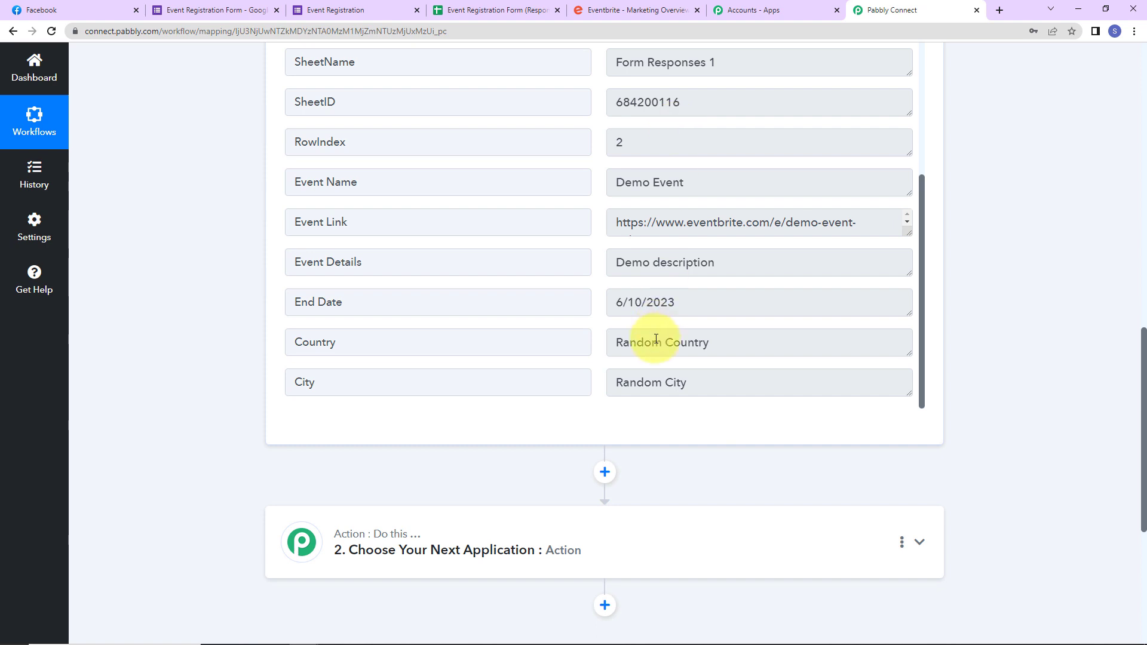
{"action": "scroll", "coordinate": [656, 338], "scroll_direction": "down", "scroll_amount": 4}
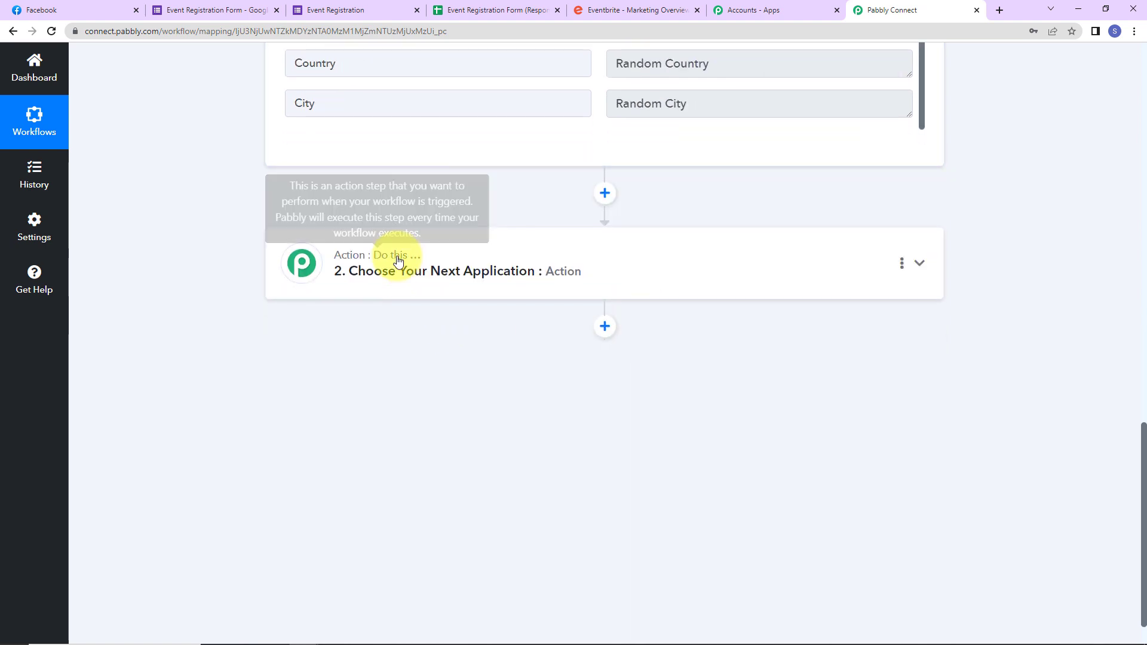
Step: Set the action step to Facebook Pages with the Create Page Post event
{"action": "left_click", "coordinate": [392, 258]}
{"action": "left_click", "coordinate": [390, 353]}
{"action": "type", "text": "facebook"}
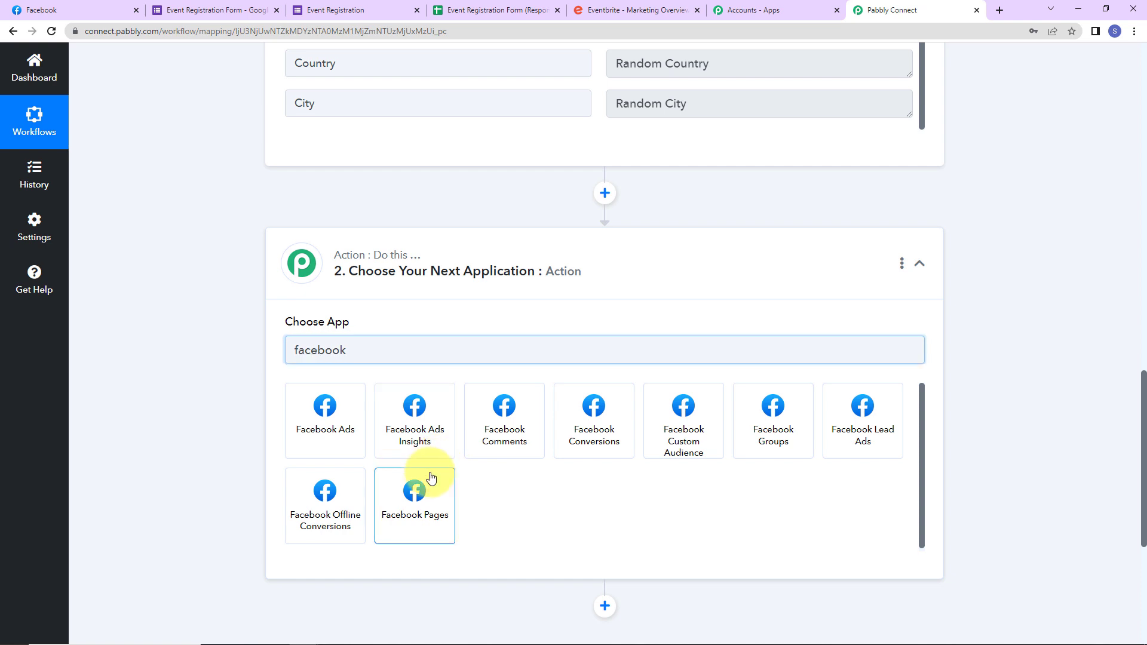
{"action": "left_click", "coordinate": [449, 494]}
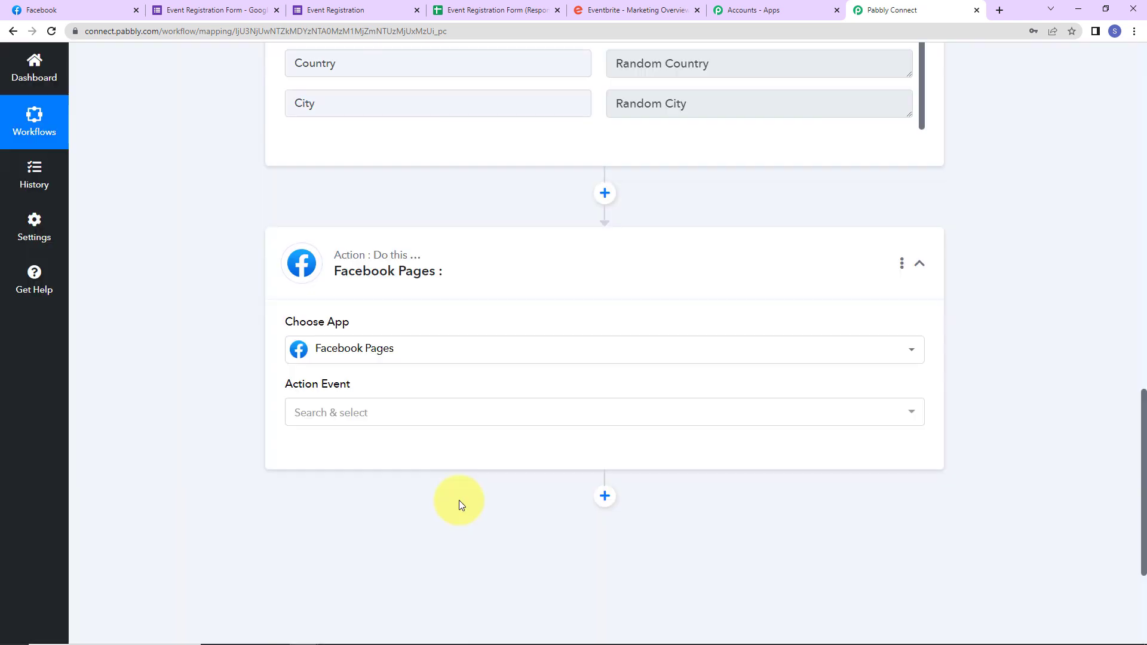
{"action": "left_click", "coordinate": [392, 422]}
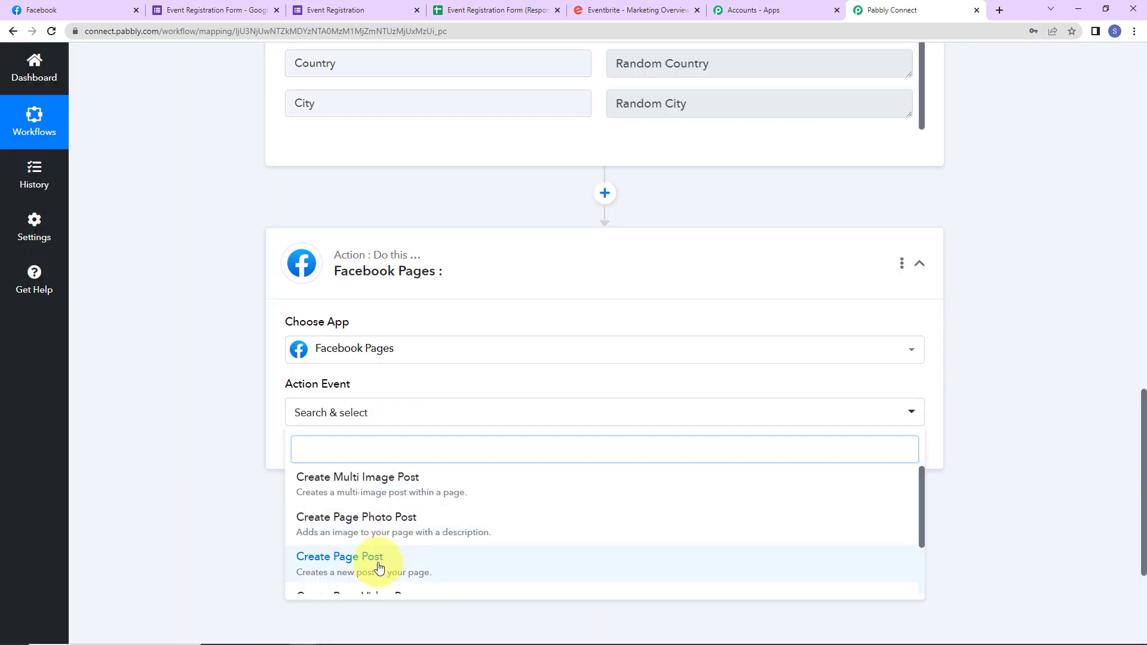
{"action": "left_click", "coordinate": [335, 561]}
Step: Add a new Facebook Pages connection and authorise it with the linked Facebook account
{"action": "left_click", "coordinate": [345, 453]}
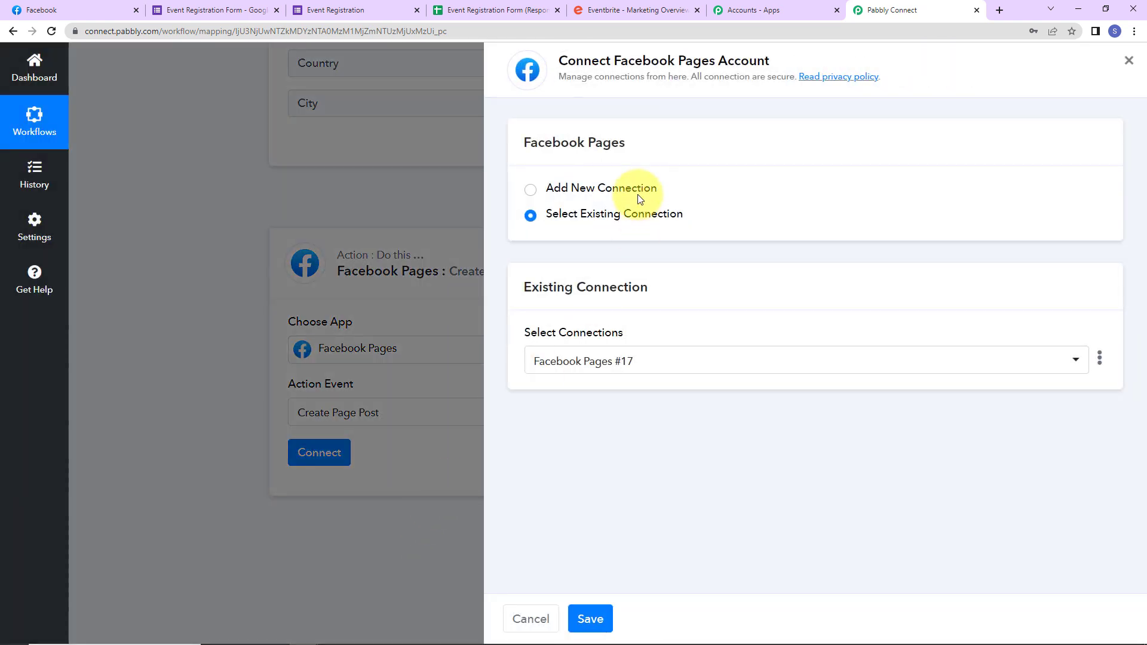
{"action": "left_click_drag", "start_coordinate": [614, 60], "coordinate": [760, 59]}
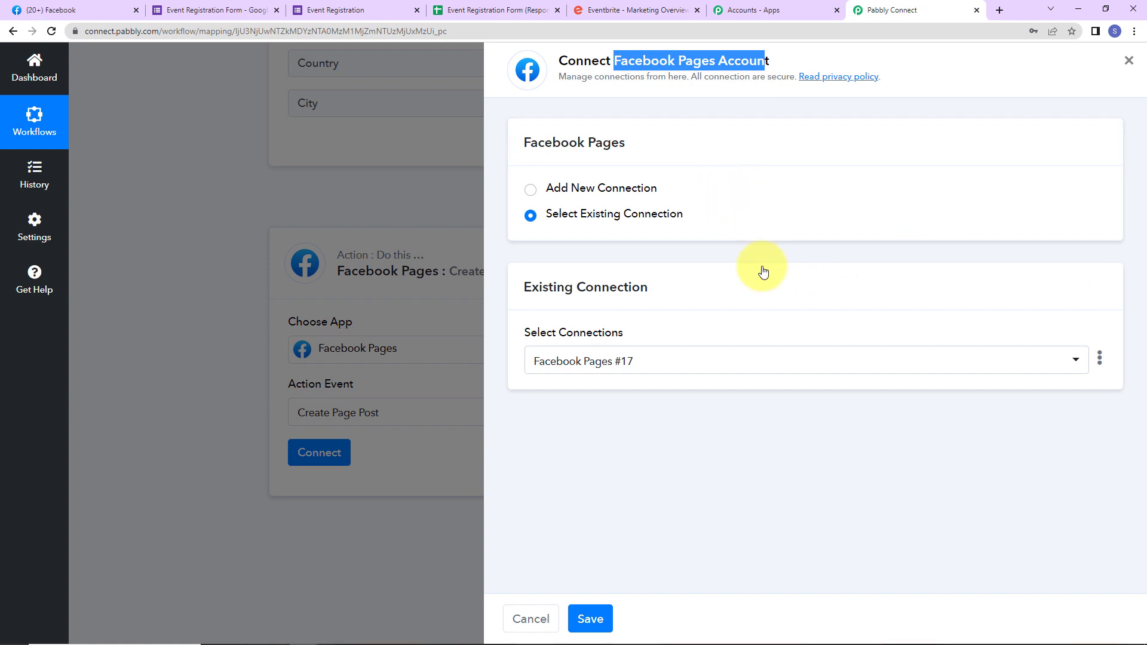
{"action": "left_click", "coordinate": [530, 190]}
{"action": "left_click", "coordinate": [589, 345]}
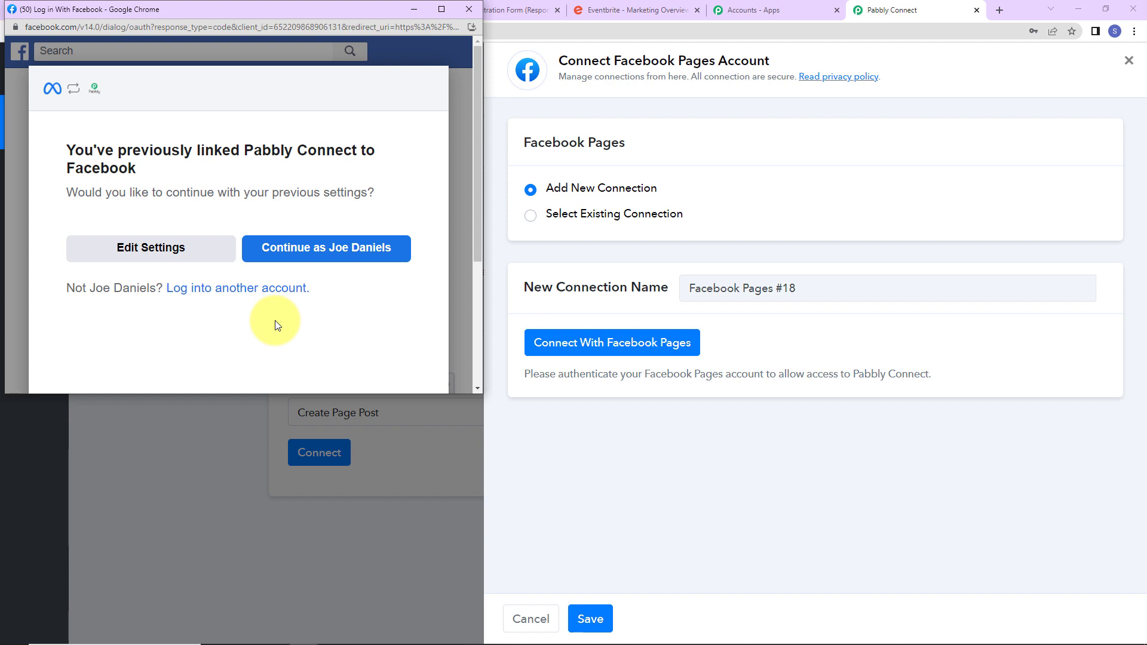
{"action": "left_click", "coordinate": [289, 249]}
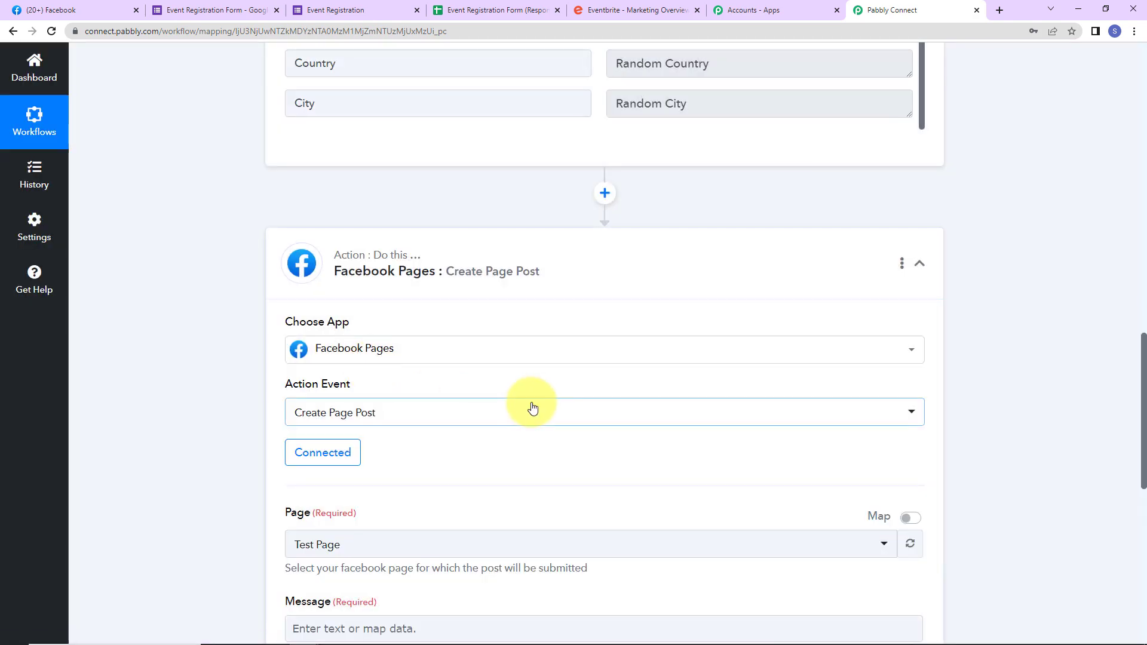
{"action": "scroll", "coordinate": [531, 406], "scroll_direction": "down", "scroll_amount": 5}
{"action": "left_click", "coordinate": [461, 436]}
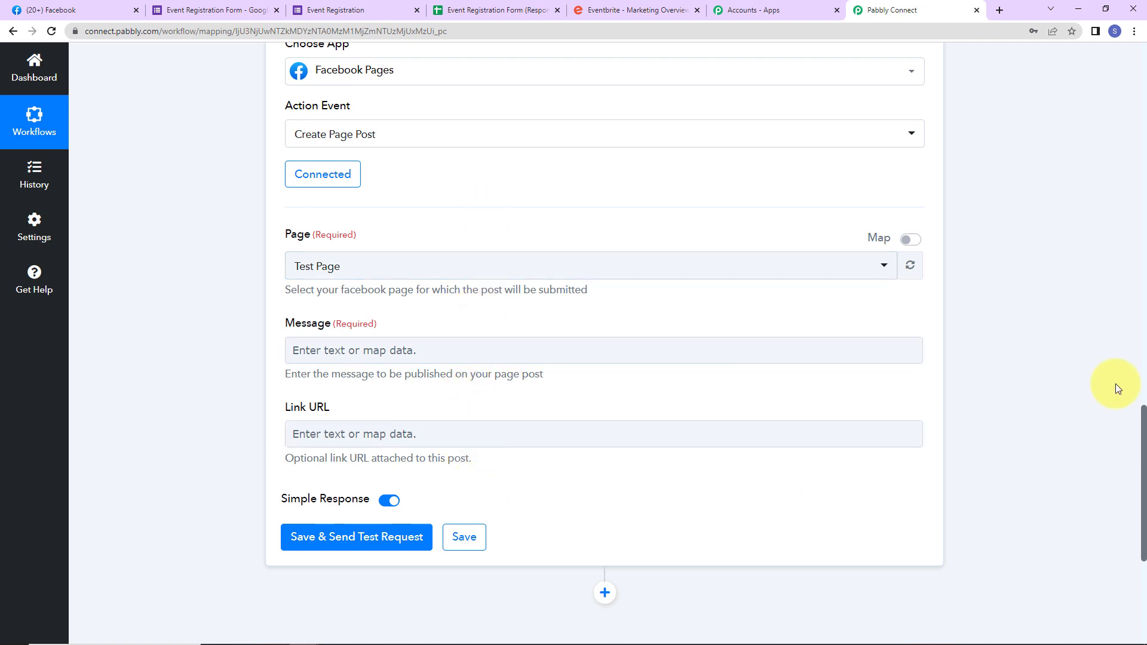
Step: Switch Facebook into the Pabbly page profile from managed pages, then open Pabbly Connect's Page list
{"action": "left_click", "coordinate": [117, 21]}
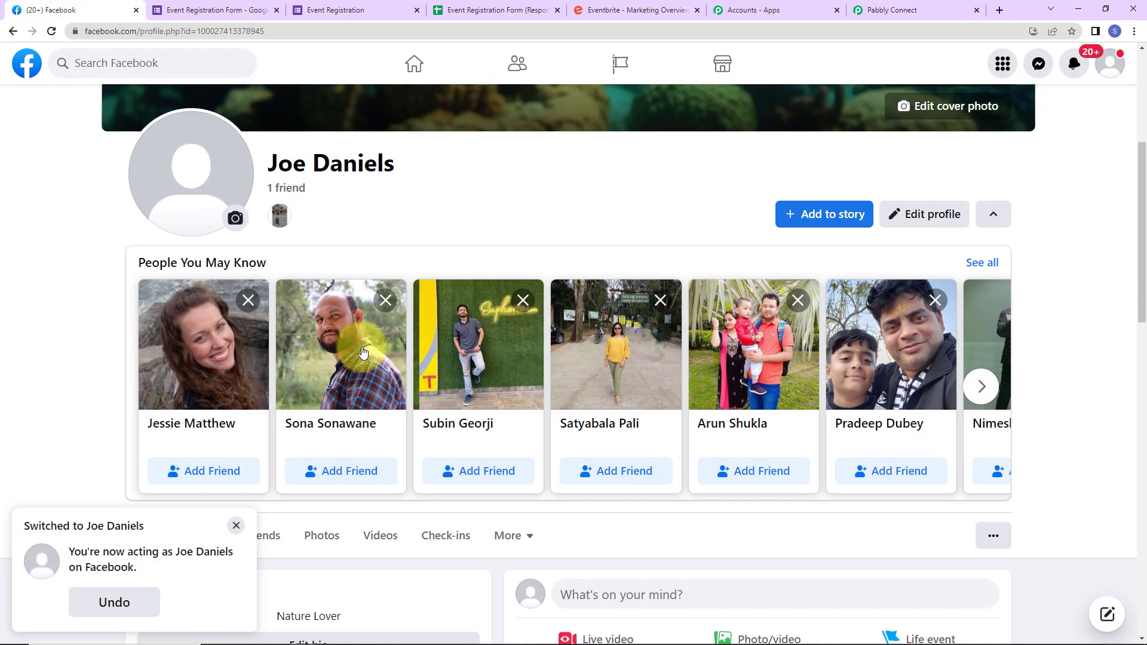
{"action": "left_click", "coordinate": [411, 59]}
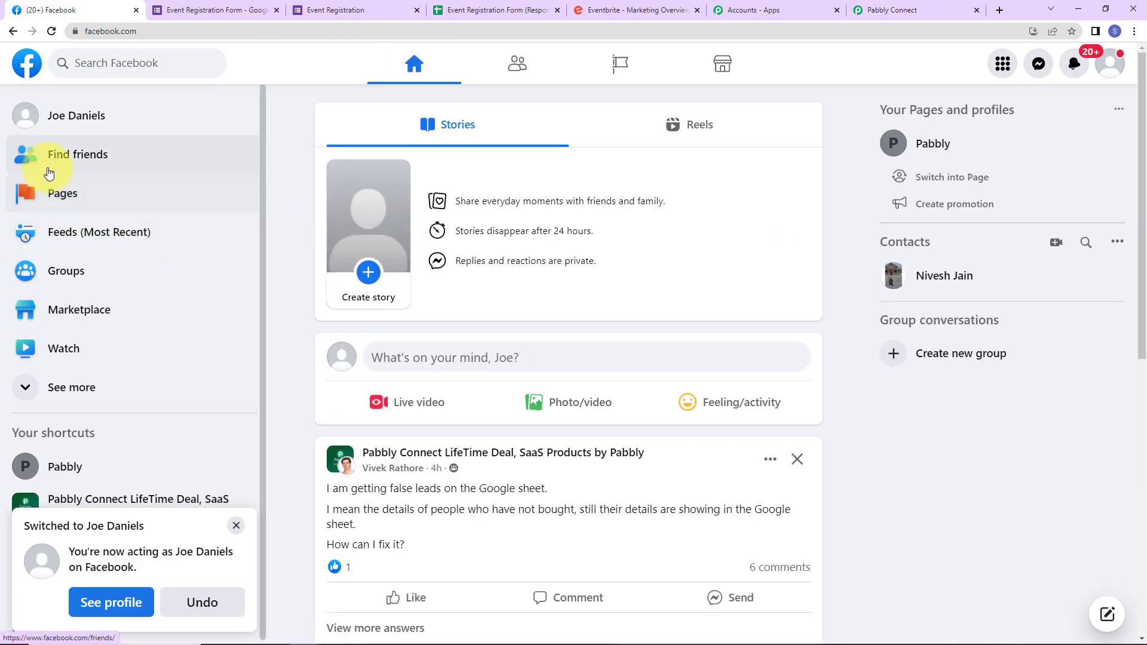
{"action": "left_click", "coordinate": [50, 198]}
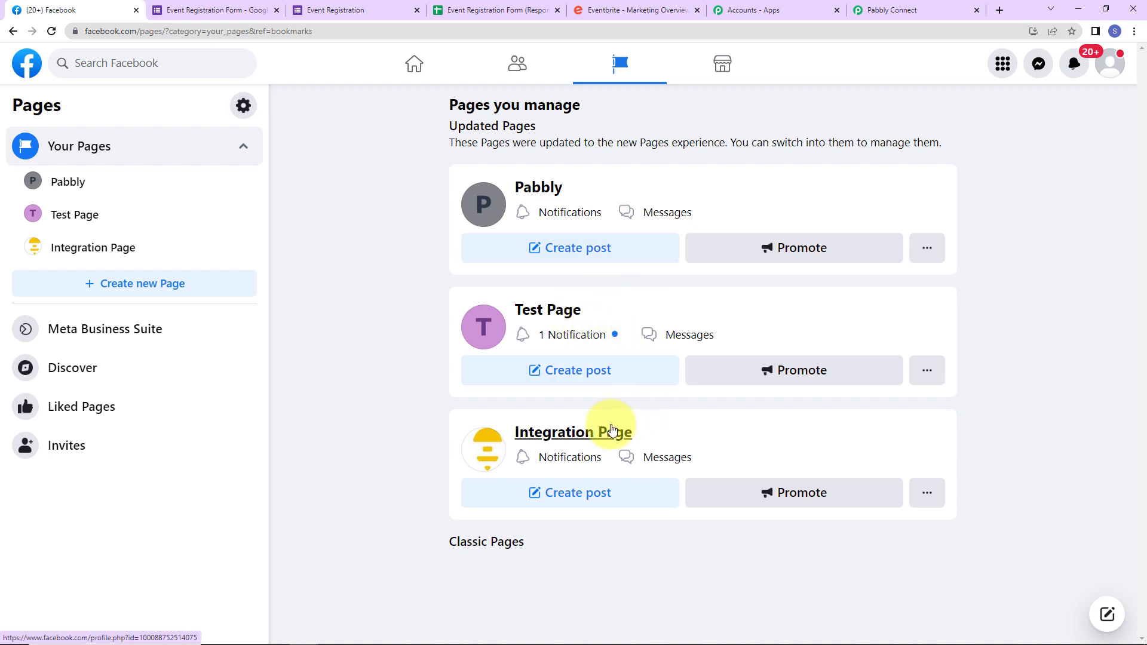
{"action": "left_click", "coordinate": [928, 247]}
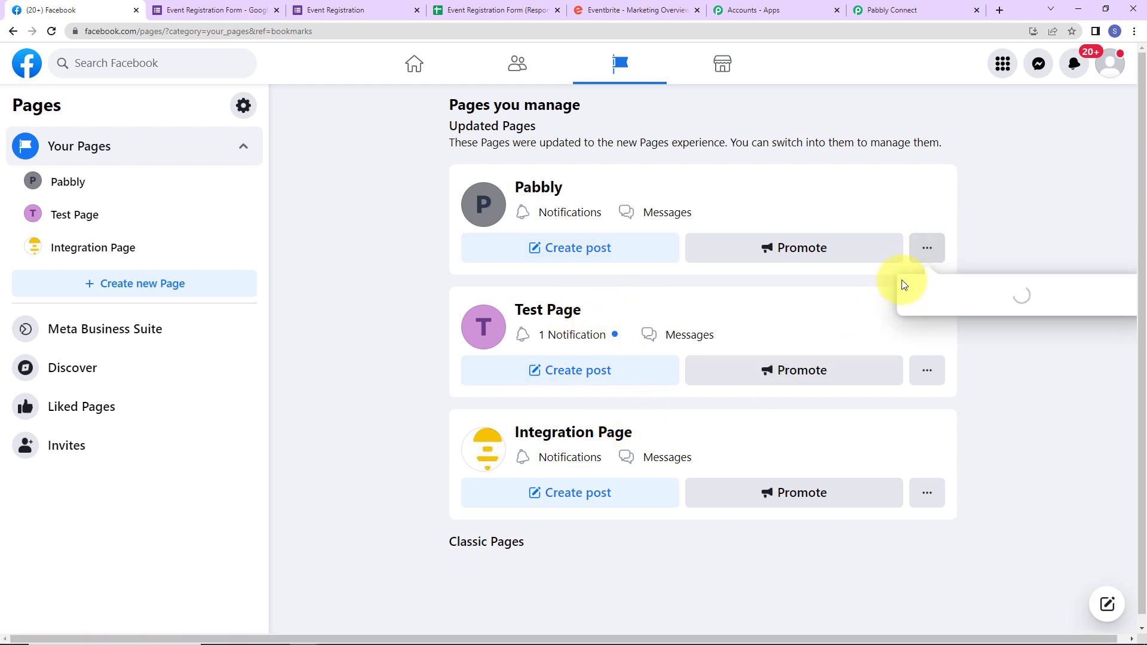
{"action": "left_click", "coordinate": [906, 289]}
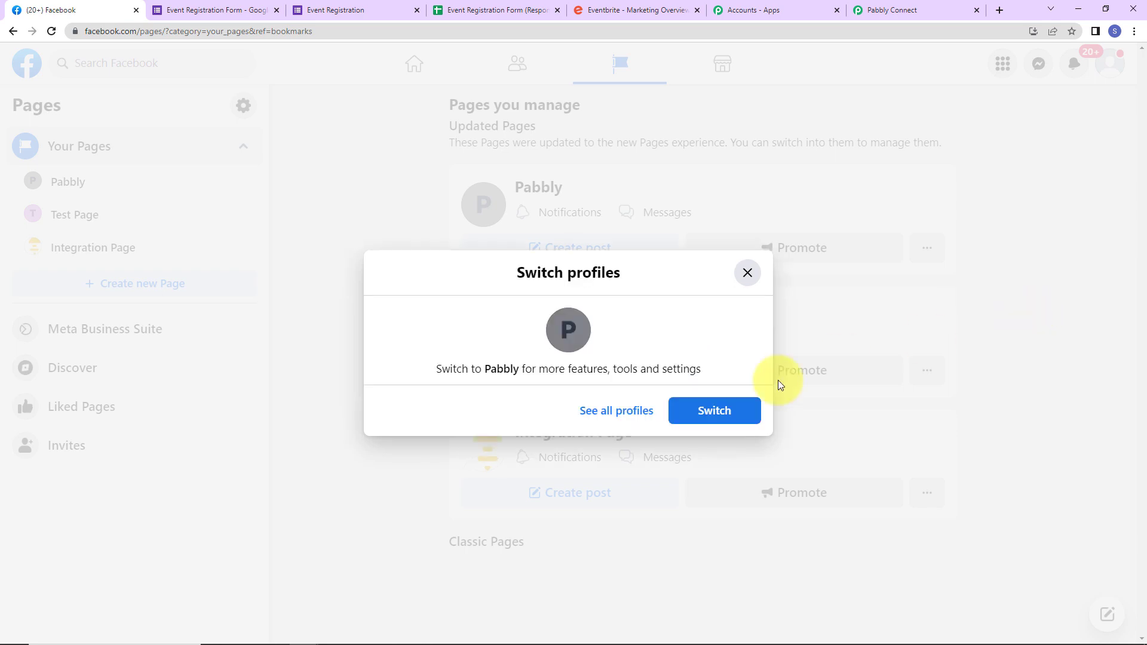
{"action": "left_click", "coordinate": [714, 410]}
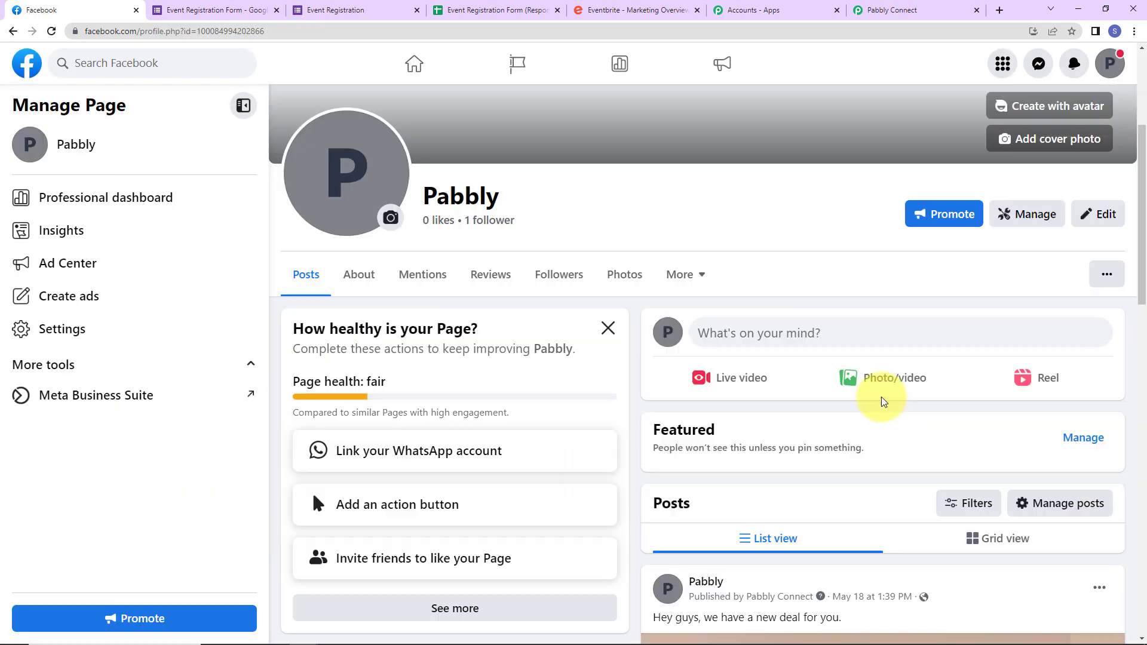
{"action": "left_click", "coordinate": [899, 10]}
{"action": "left_click", "coordinate": [333, 264]}
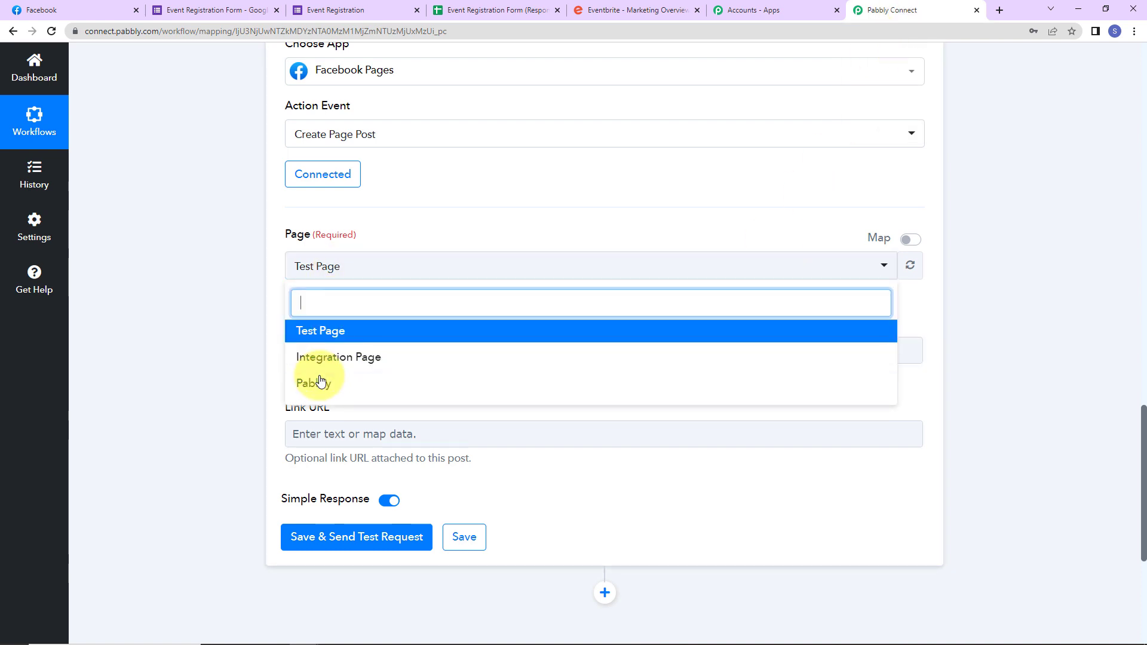
Step: Choose the Pabbly page and start the message with 'New Event Alert!', 'Details:' and 'Event Name:' lines
{"action": "left_click", "coordinate": [321, 382]}
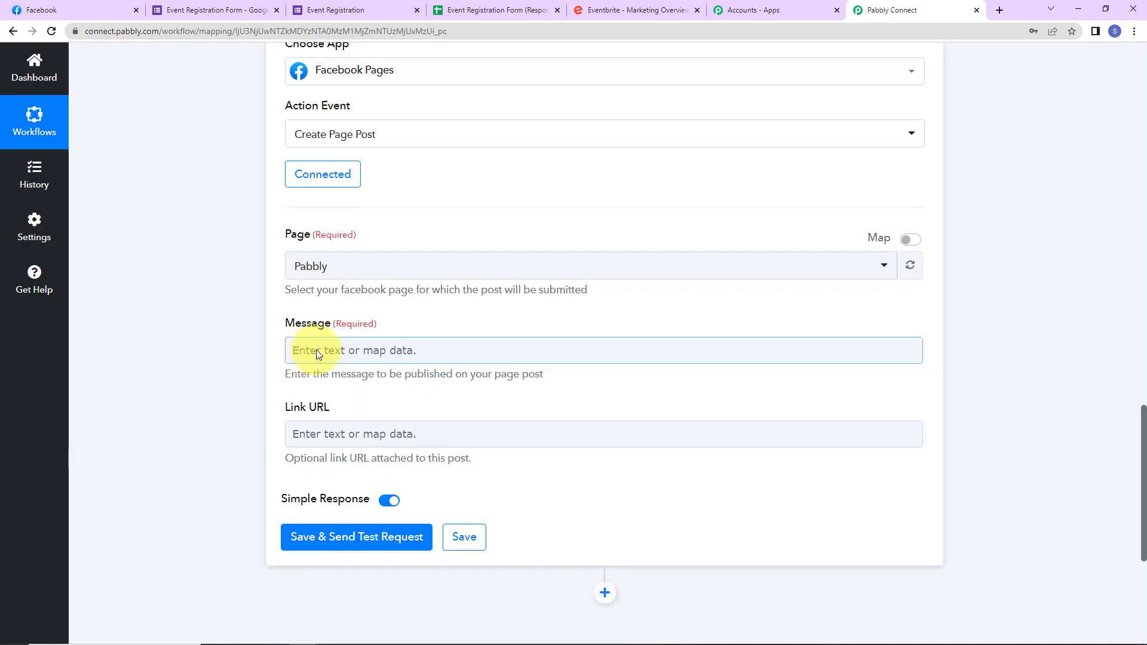
{"action": "left_click", "coordinate": [317, 350]}
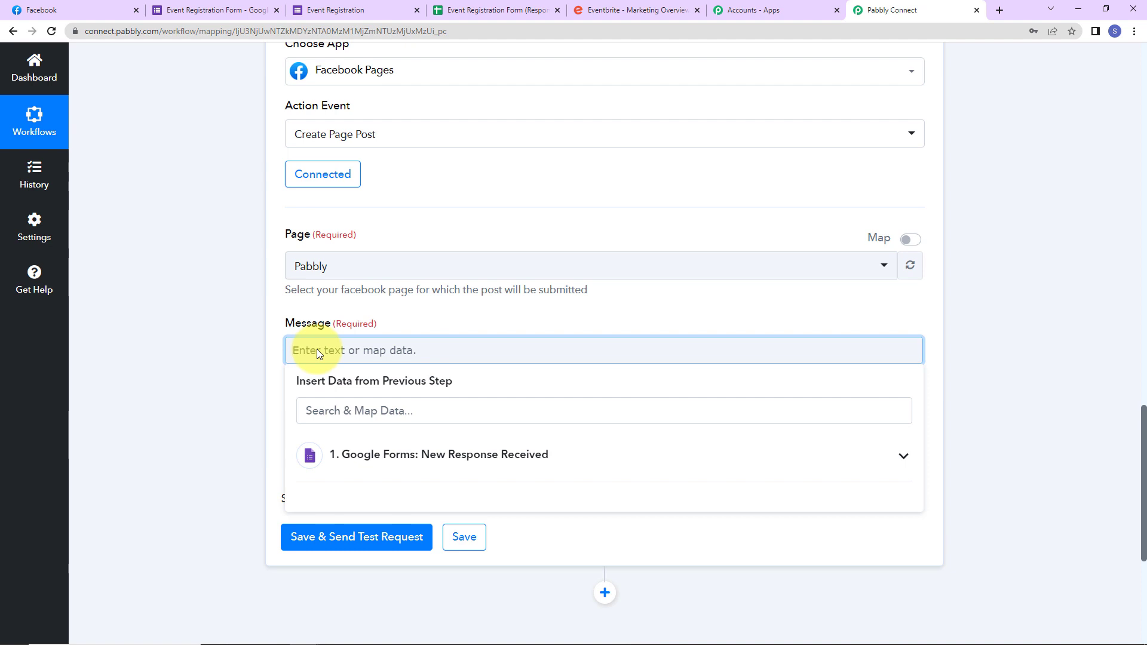
{"action": "type", "text": "New Event Alert!"}
{"action": "key", "text": "Return"}
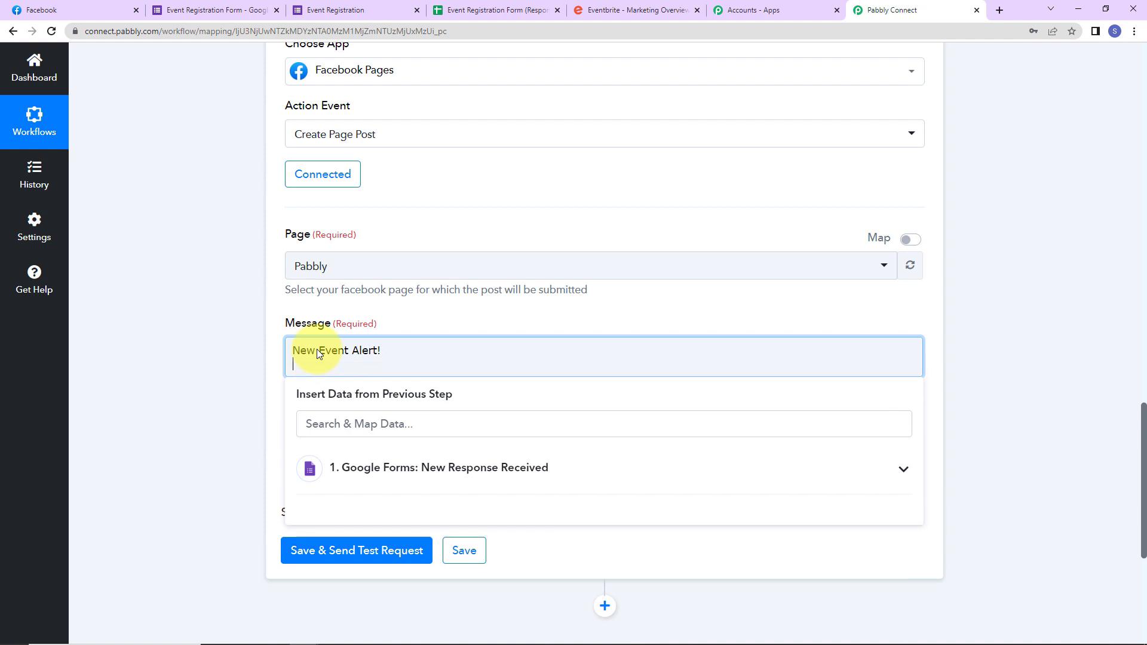
{"action": "type", "text": "Details:"}
{"action": "key", "text": "Return"}
{"action": "type", "text": "Event Name:"}
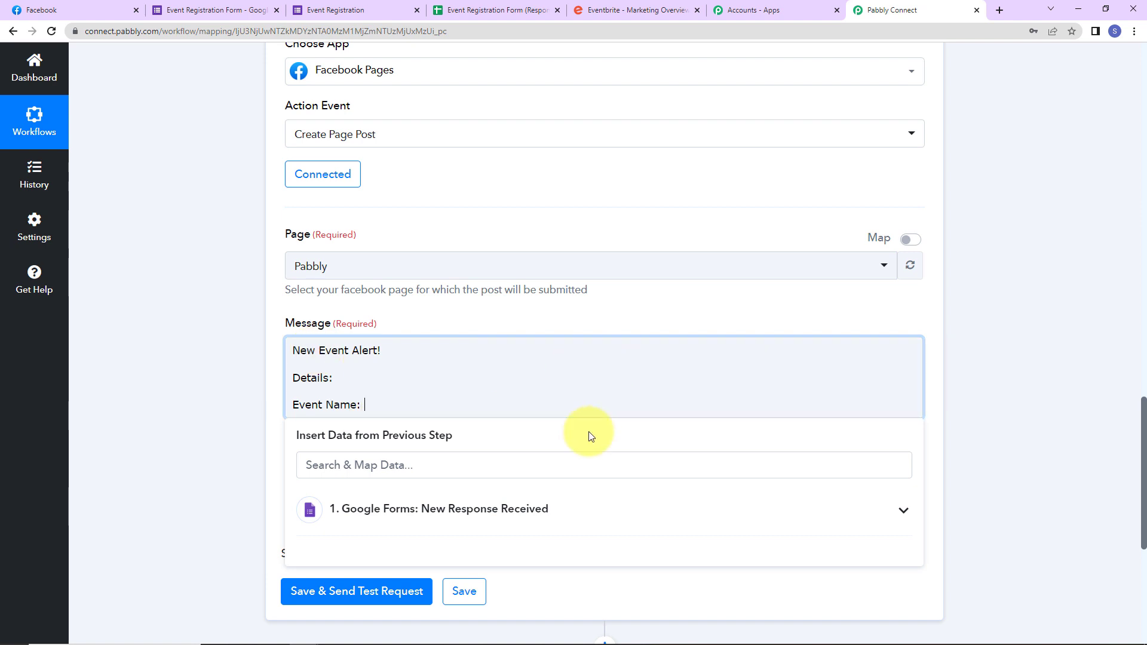
Step: Insert the form's Event Name value and add a Description line mapped to Event Details
{"action": "scroll", "coordinate": [588, 436], "scroll_direction": "down", "scroll_amount": 2}
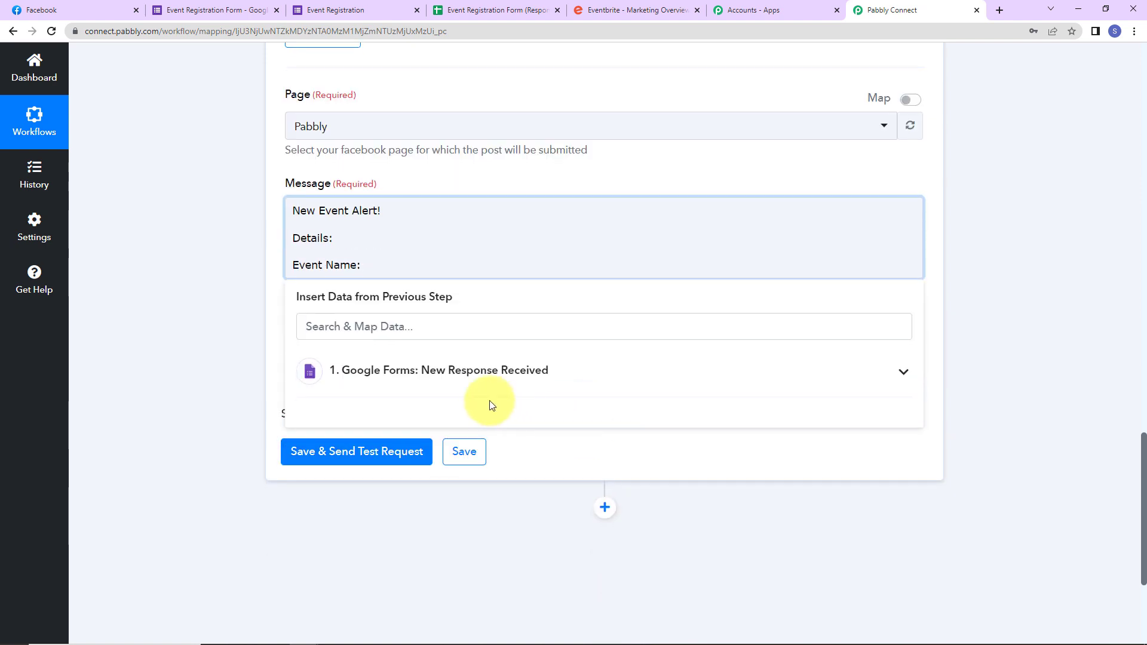
{"action": "left_click", "coordinate": [433, 368]}
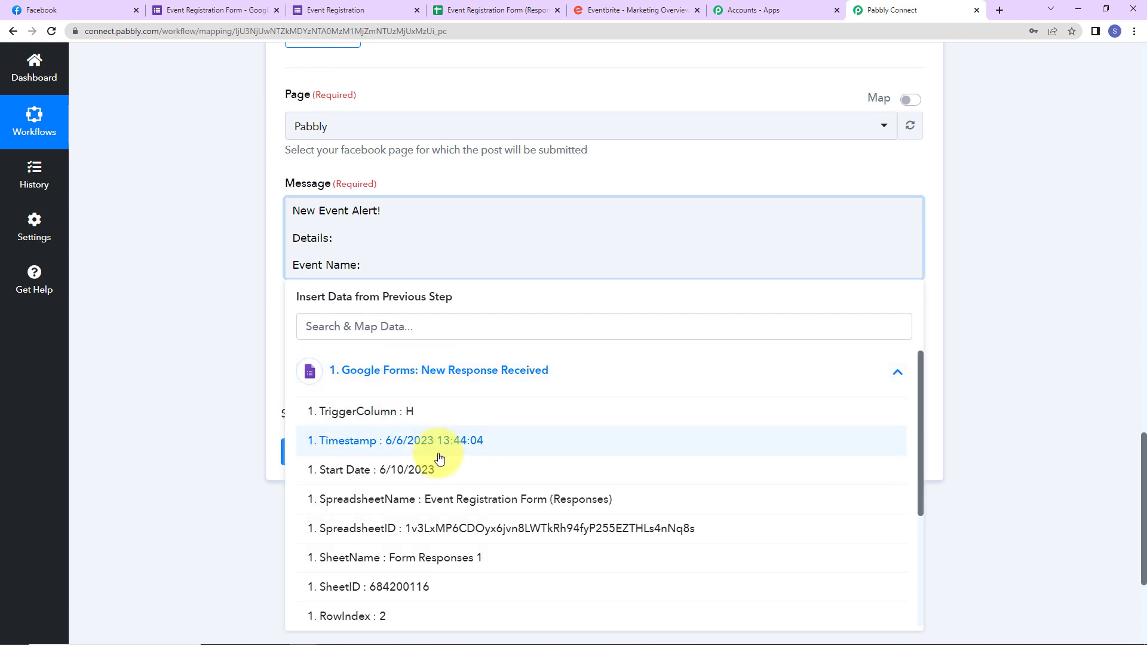
{"action": "scroll", "coordinate": [440, 458], "scroll_direction": "down", "scroll_amount": 3}
{"action": "left_click", "coordinate": [441, 508]}
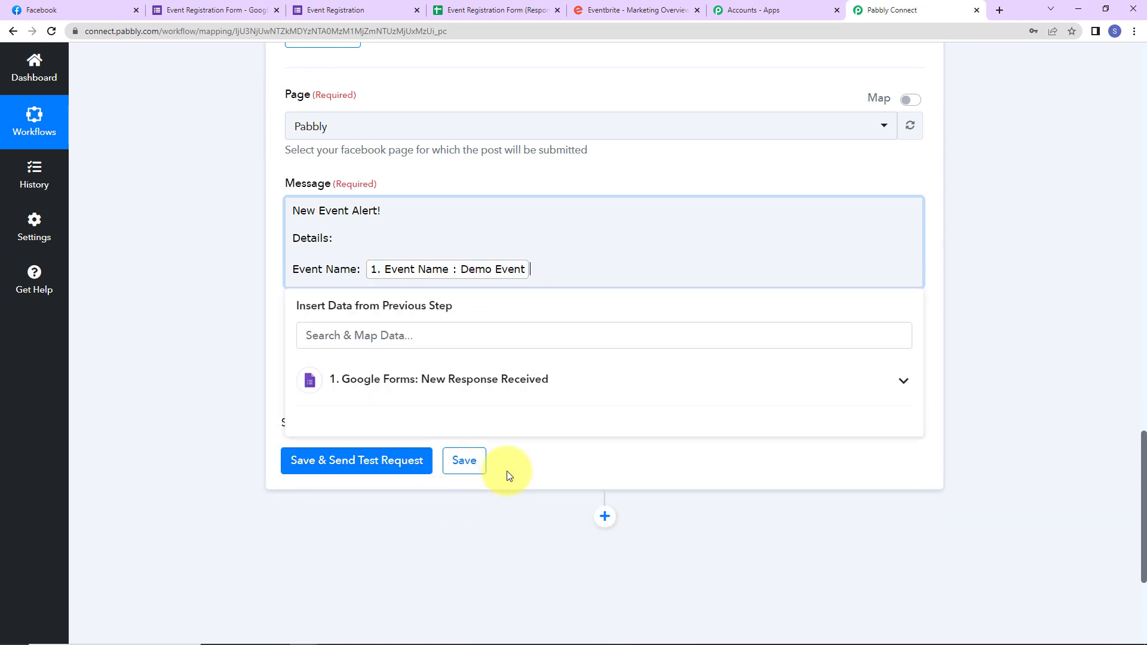
{"action": "key", "text": "Return"}
{"action": "type", "text": "Description:"}
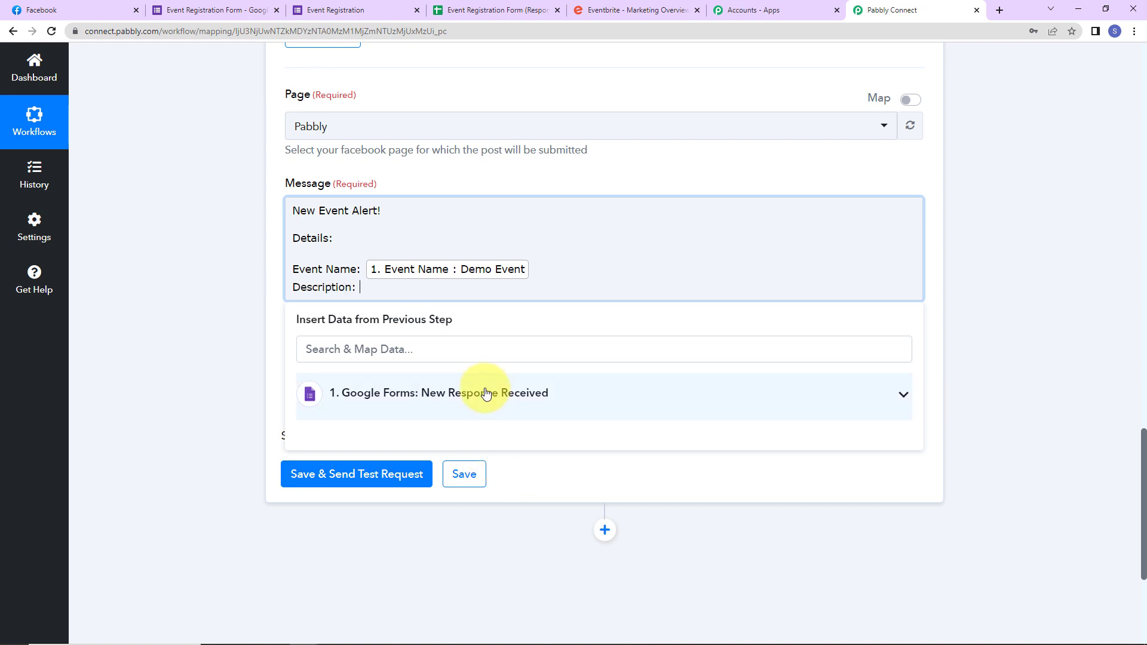
{"action": "left_click", "coordinate": [482, 395]}
{"action": "scroll", "coordinate": [485, 511], "scroll_direction": "down", "scroll_amount": 3}
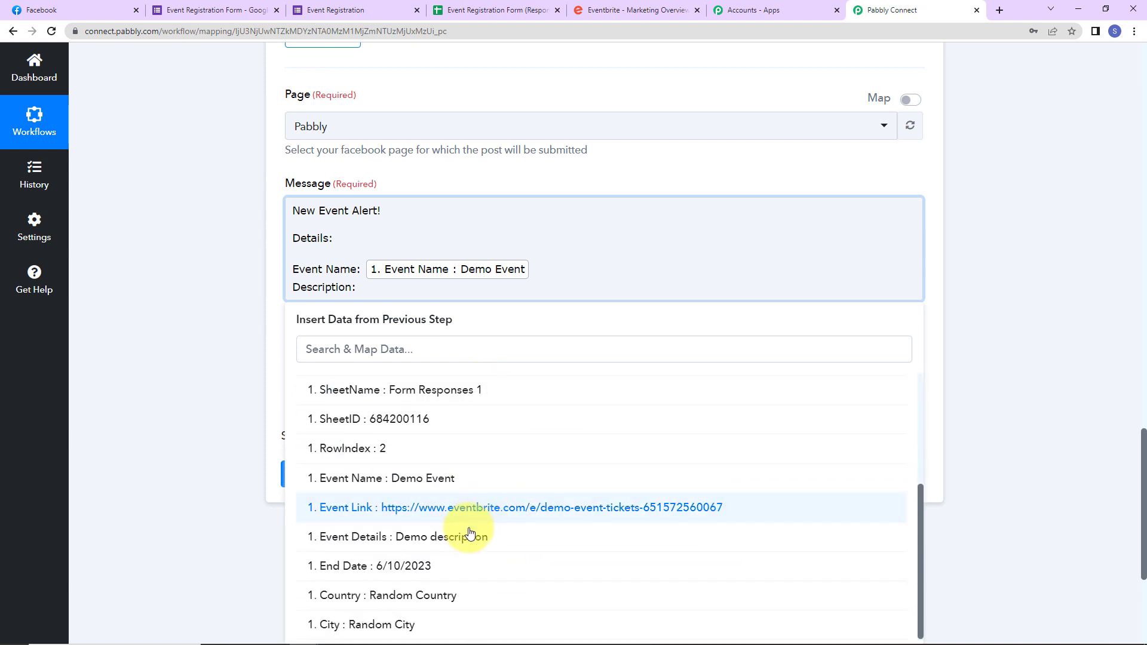
{"action": "left_click", "coordinate": [456, 541]}
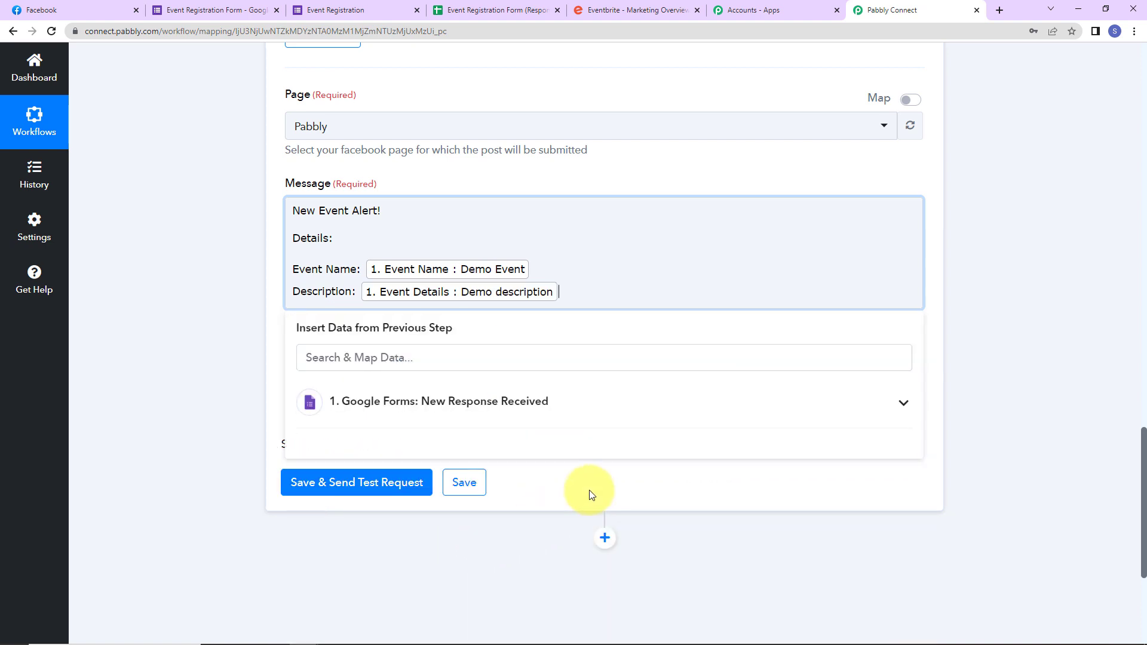
Step: Add 'Start date' and 'End Date' lines mapped to the form's Start Date and End Date fields
{"action": "key", "text": "Return"}
{"action": "type", "text": "Start date:"}
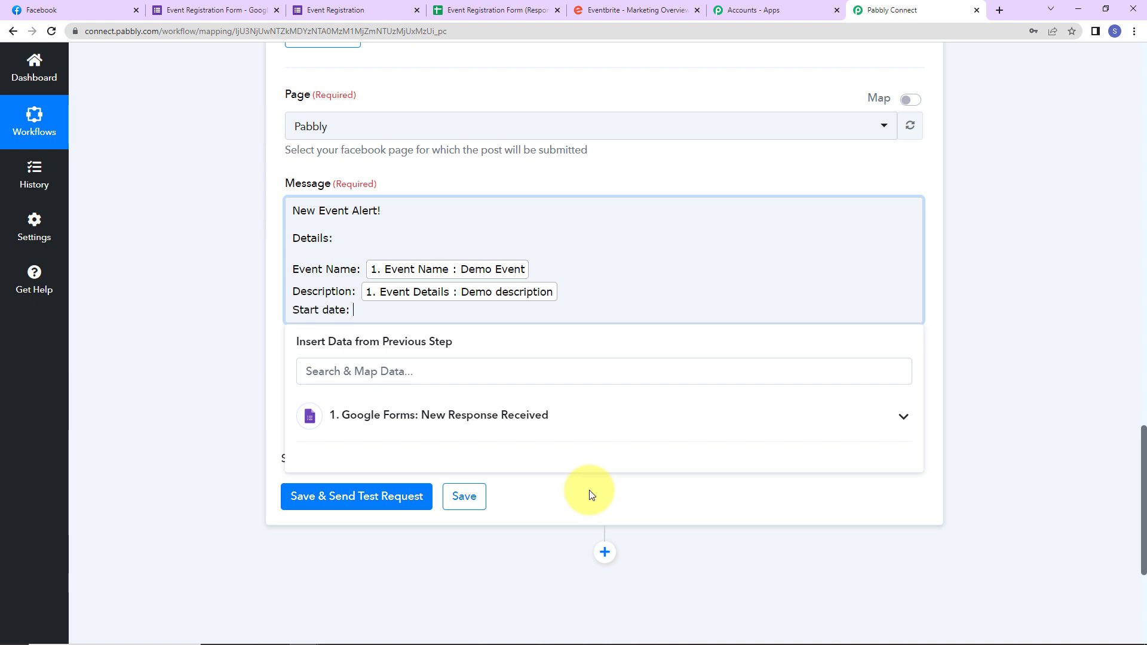
{"action": "left_click", "coordinate": [537, 416]}
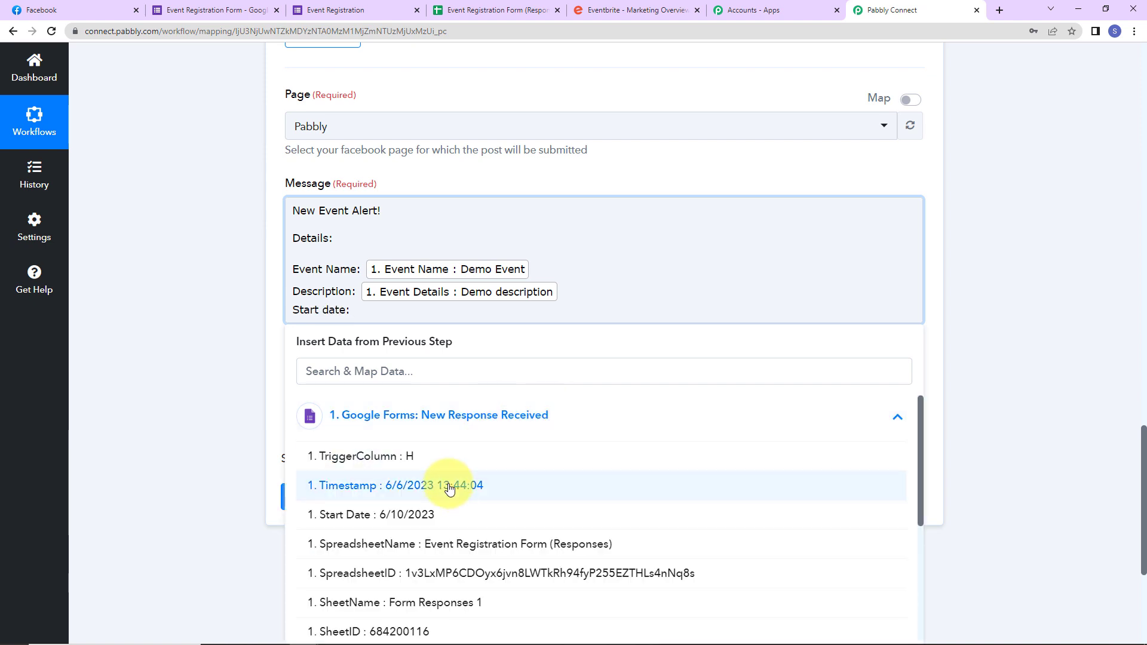
{"action": "left_click", "coordinate": [412, 515]}
{"action": "key", "text": "Return"}
{"action": "type", "text": "End Date:"}
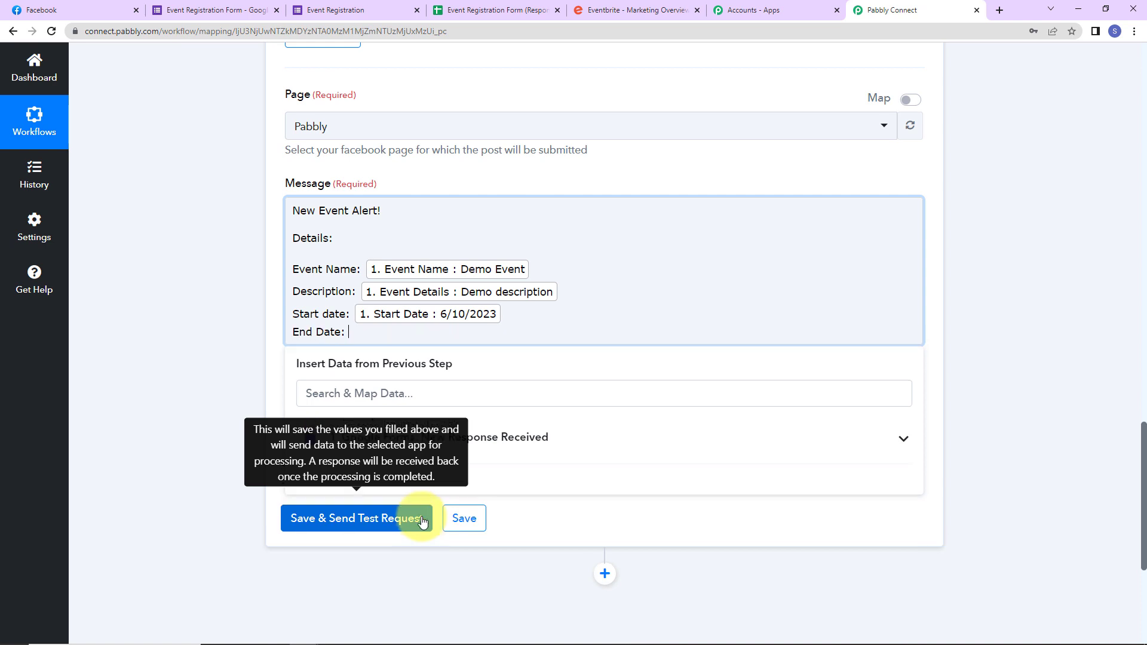
{"action": "left_click", "coordinate": [553, 436]}
{"action": "scroll", "coordinate": [546, 517], "scroll_direction": "down", "scroll_amount": 3}
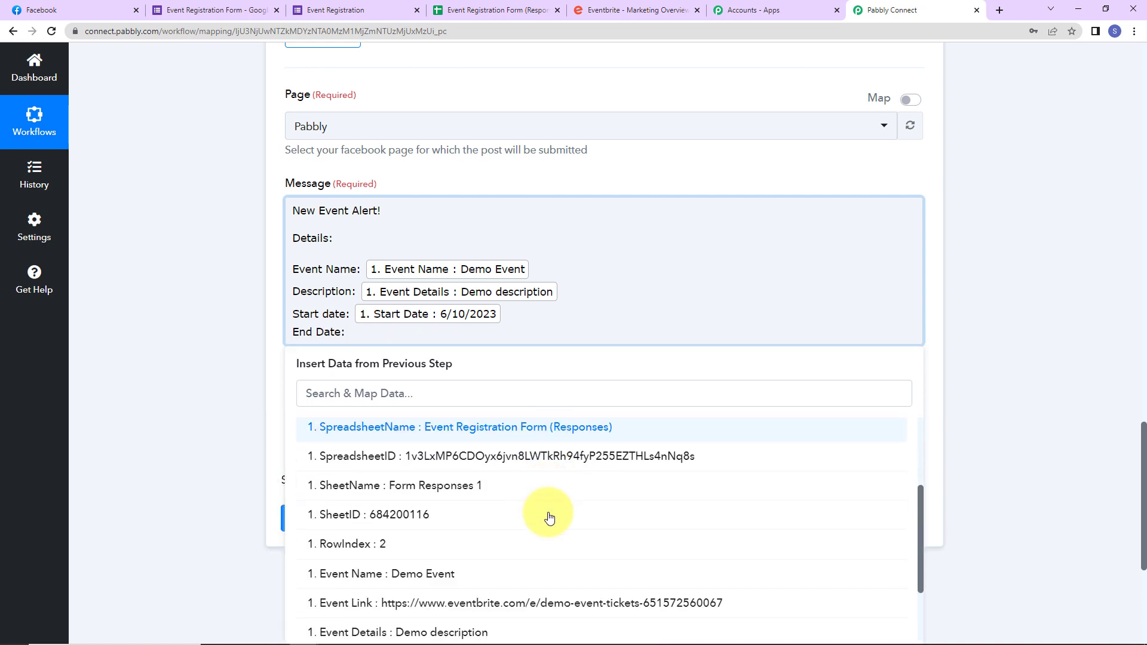
{"action": "left_click", "coordinate": [384, 566]}
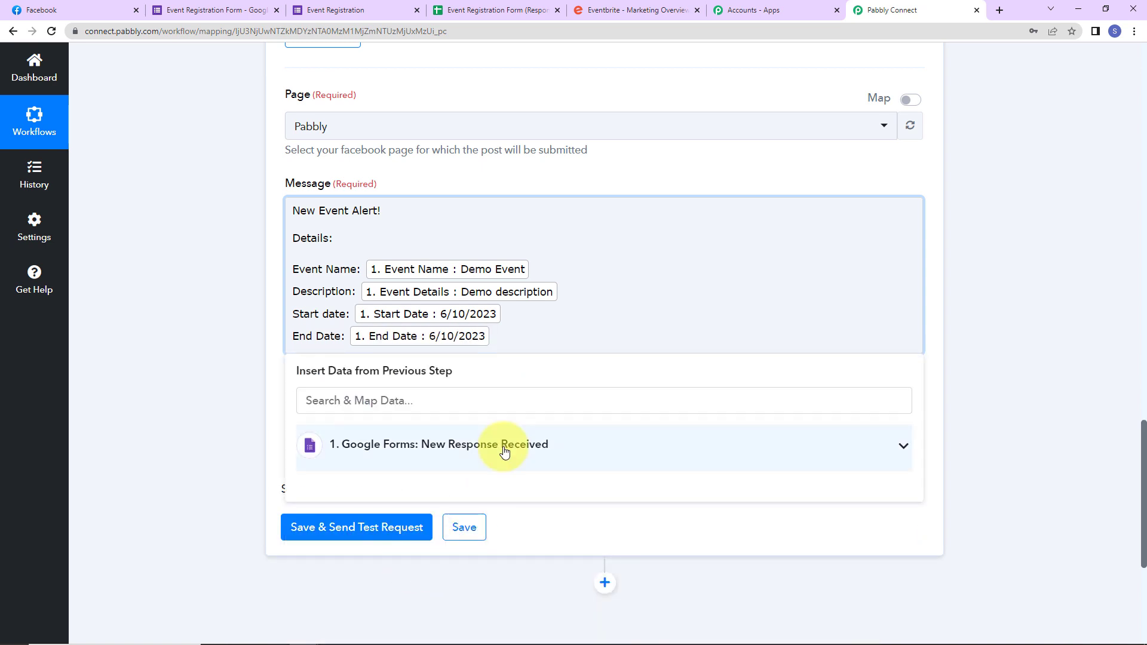
Step: Add a Location line with City, Country from the form, and close with 'Regards'
{"action": "key", "text": "Return"}
{"action": "type", "text": "Location:"}
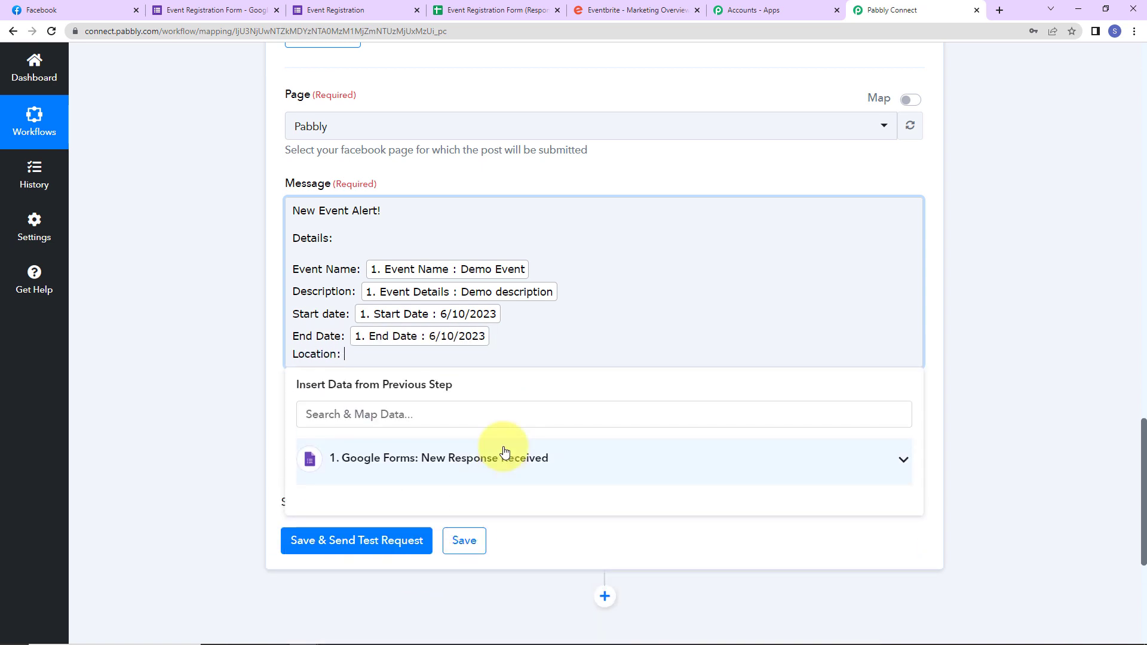
{"action": "left_click", "coordinate": [505, 452]}
{"action": "scroll", "coordinate": [508, 583], "scroll_direction": "down", "scroll_amount": 5}
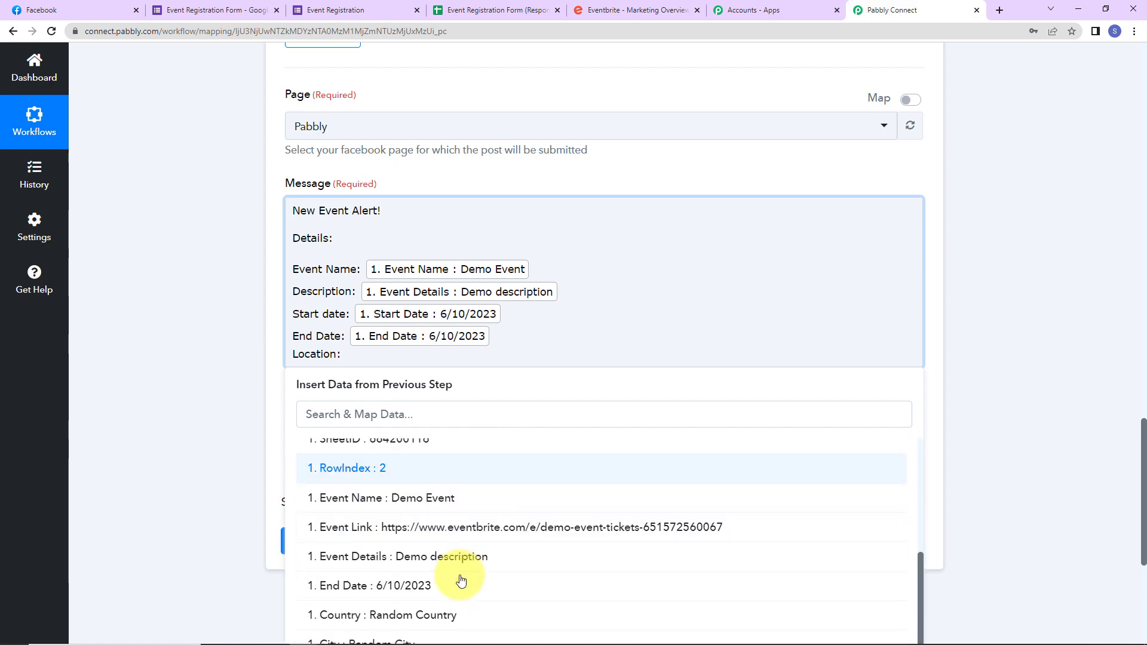
{"action": "scroll", "coordinate": [436, 597], "scroll_direction": "down", "scroll_amount": 2}
{"action": "left_click", "coordinate": [418, 608]}
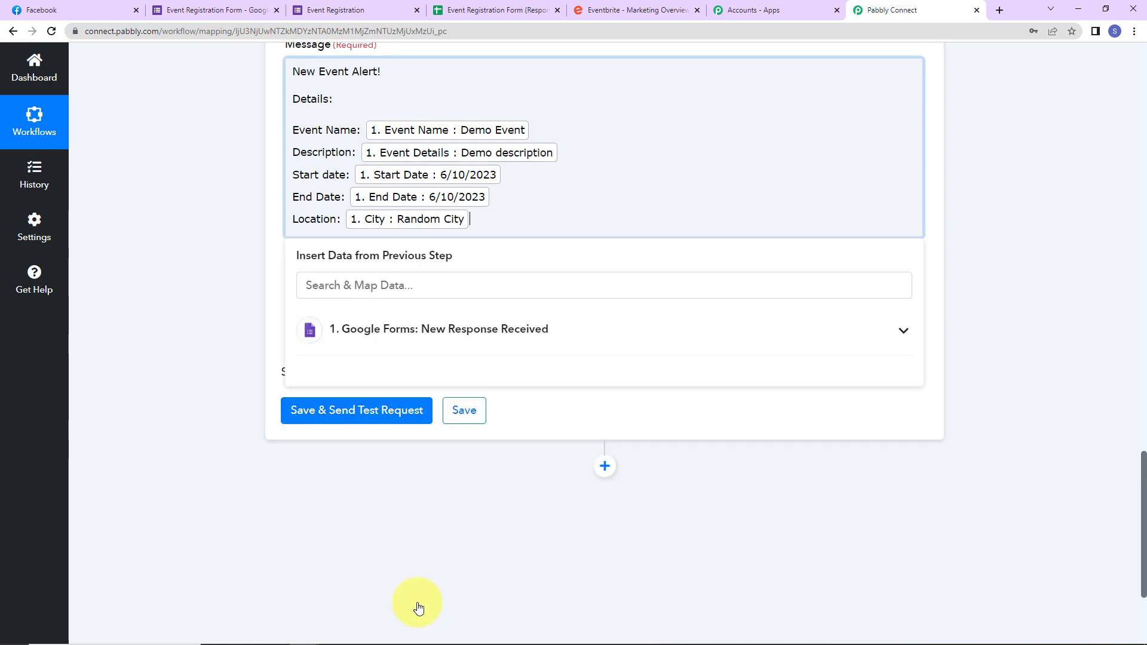
{"action": "type", "text": ","}
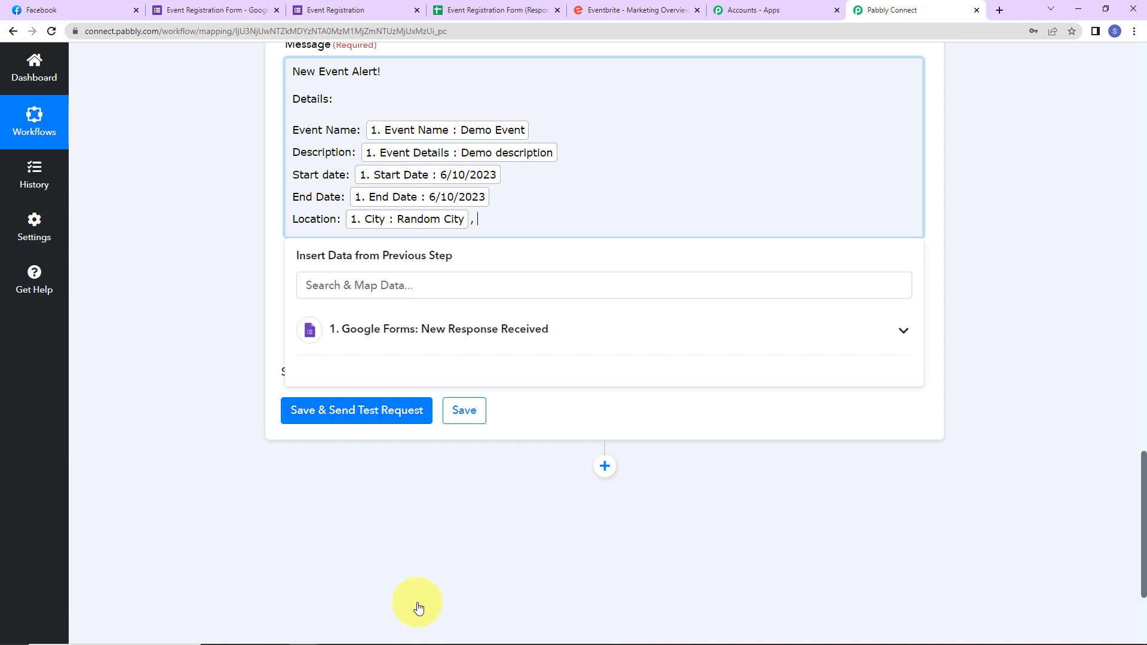
{"action": "left_click", "coordinate": [512, 314]}
{"action": "scroll", "coordinate": [460, 556], "scroll_direction": "down", "scroll_amount": 2}
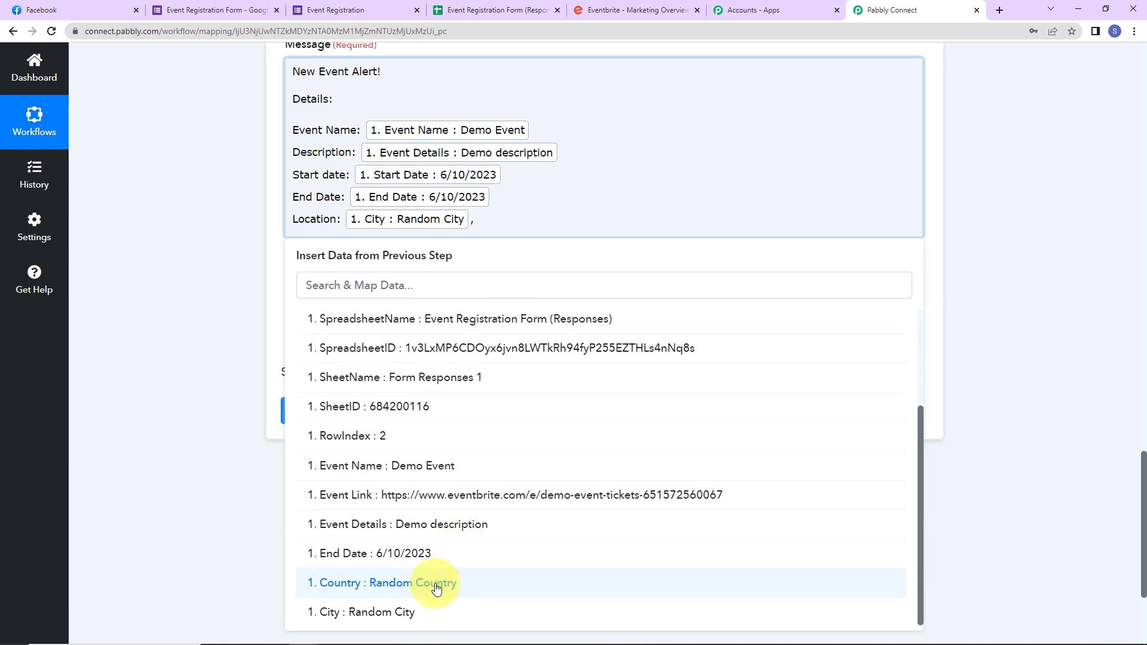
{"action": "left_click", "coordinate": [437, 588]}
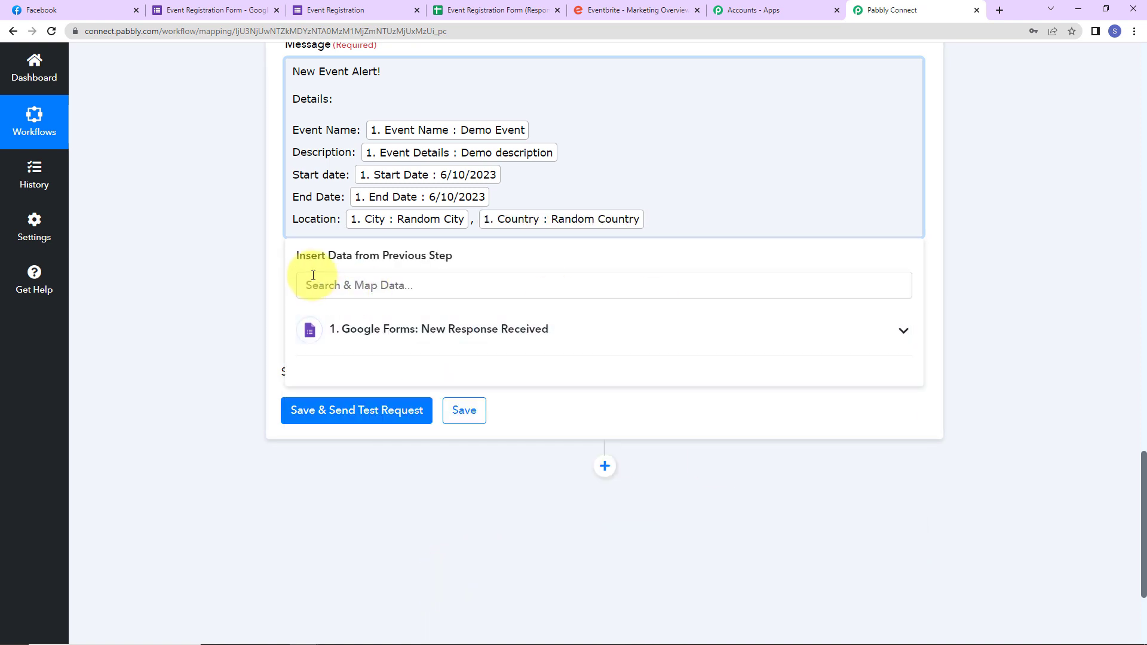
{"action": "key", "text": "Return"}
{"action": "type", "text": "Regards"}
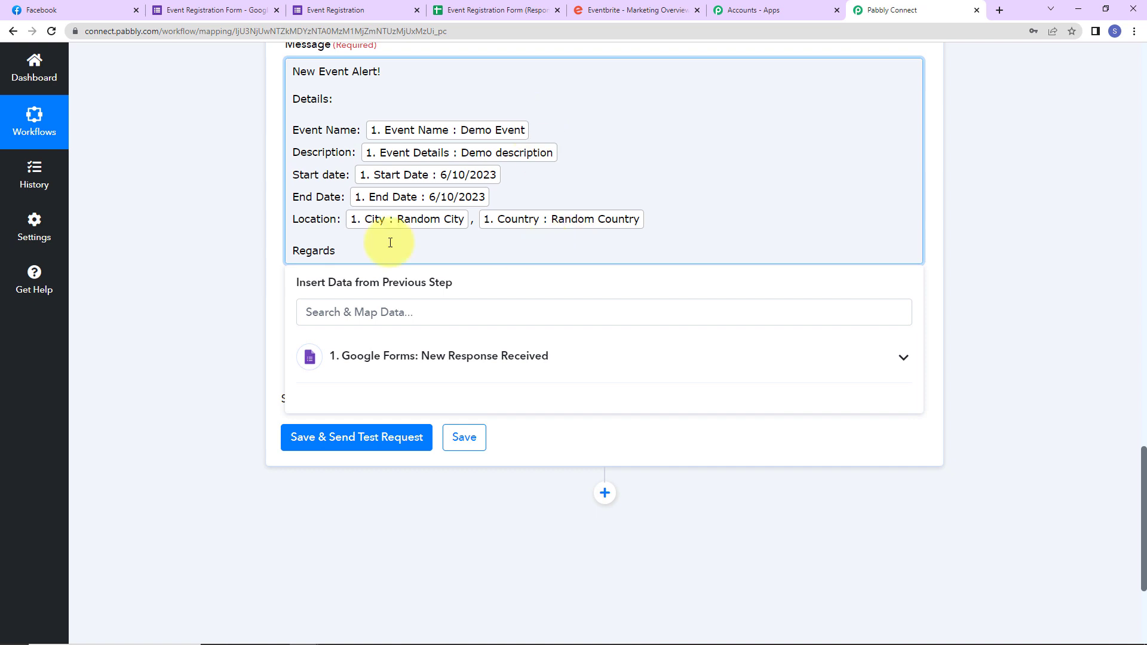
Step: Map the form's Event Link into Link URL, then save and send a test post
{"action": "left_click", "coordinate": [282, 237]}
{"action": "left_click", "coordinate": [342, 346]}
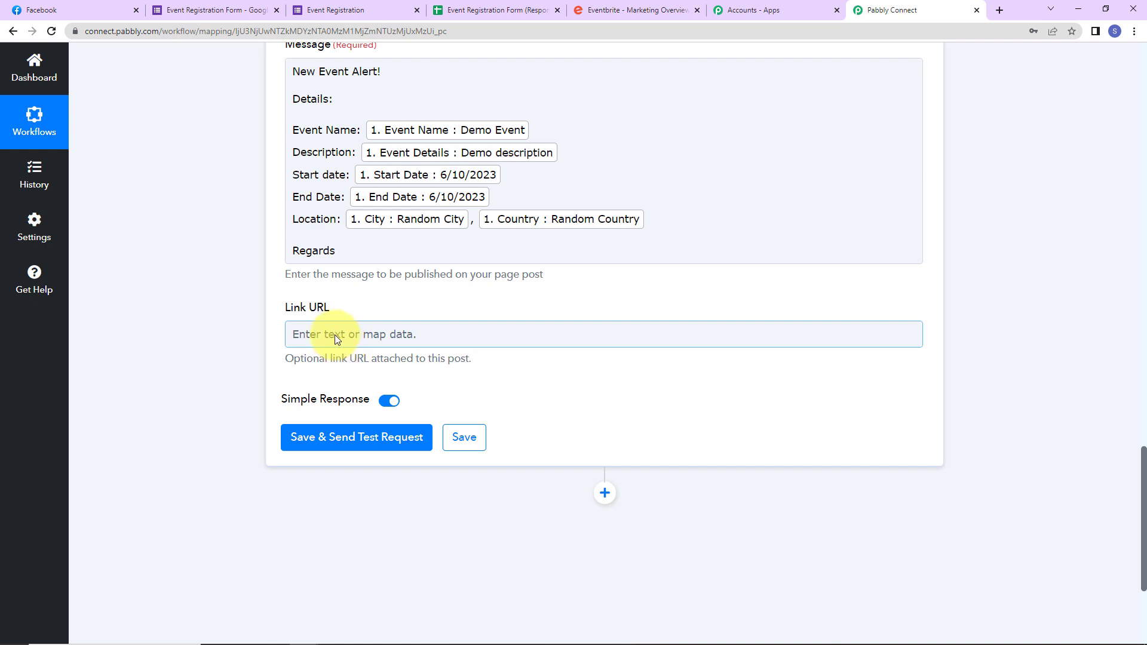
{"action": "left_click", "coordinate": [335, 335]}
{"action": "left_click", "coordinate": [432, 439]}
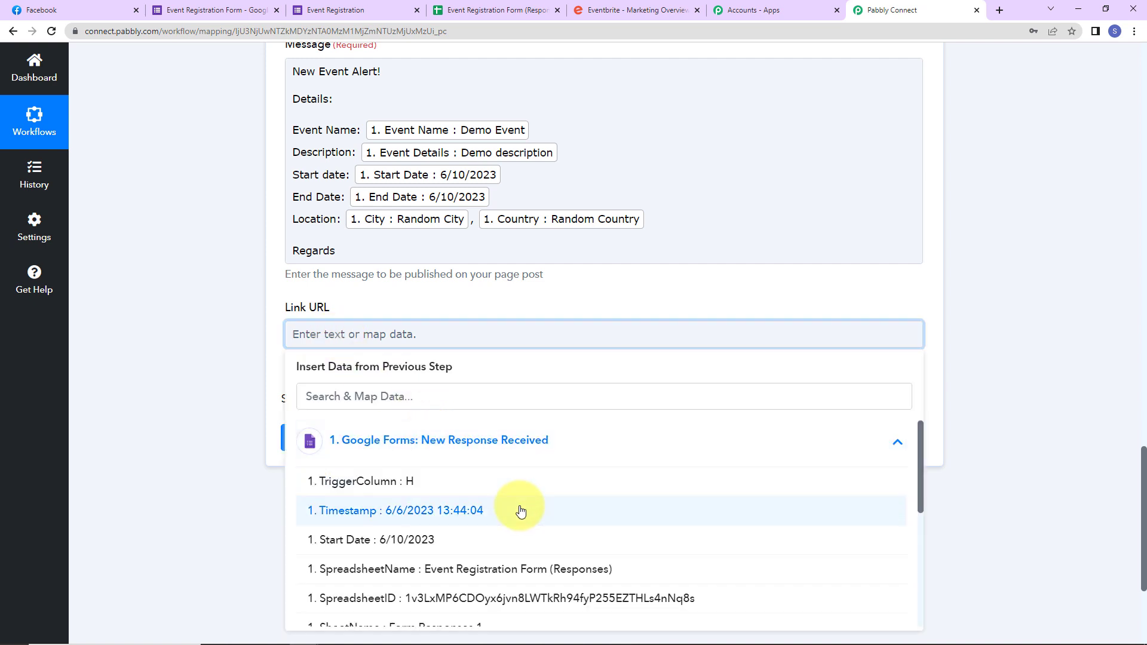
{"action": "scroll", "coordinate": [514, 514], "scroll_direction": "down", "scroll_amount": 2}
{"action": "left_click", "coordinate": [504, 604]}
{"action": "left_click", "coordinate": [220, 404]}
{"action": "left_click", "coordinate": [328, 451]}
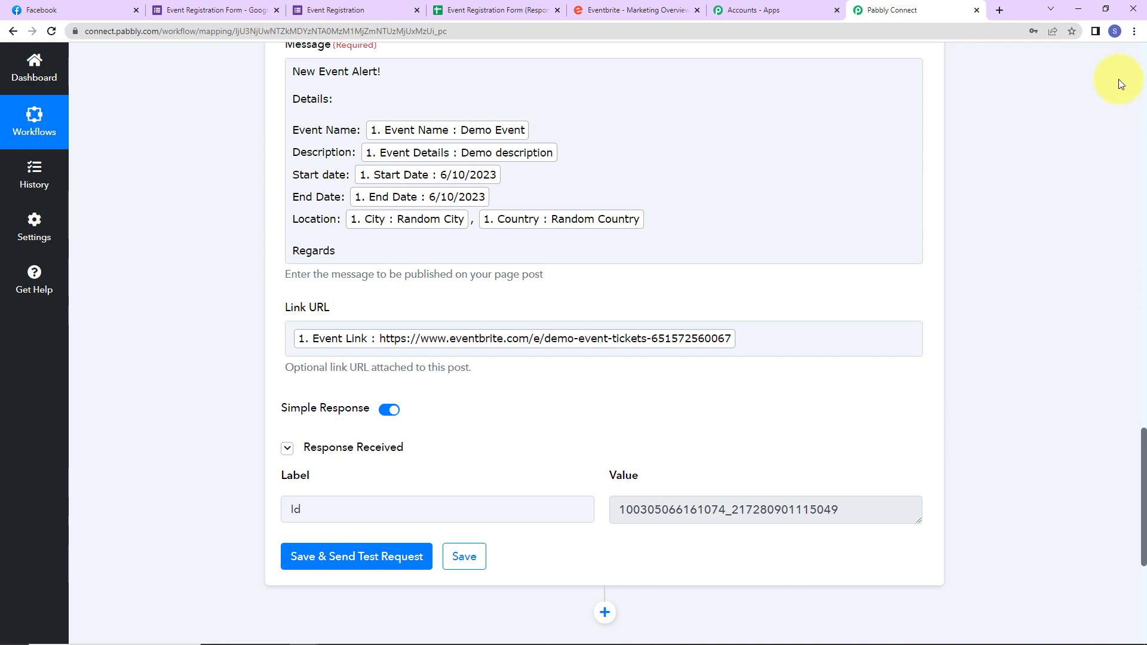
Step: Reload the Facebook Pabbly page and expand the Pabbly Connect Demo Event post with See more
{"action": "left_click", "coordinate": [60, 6]}
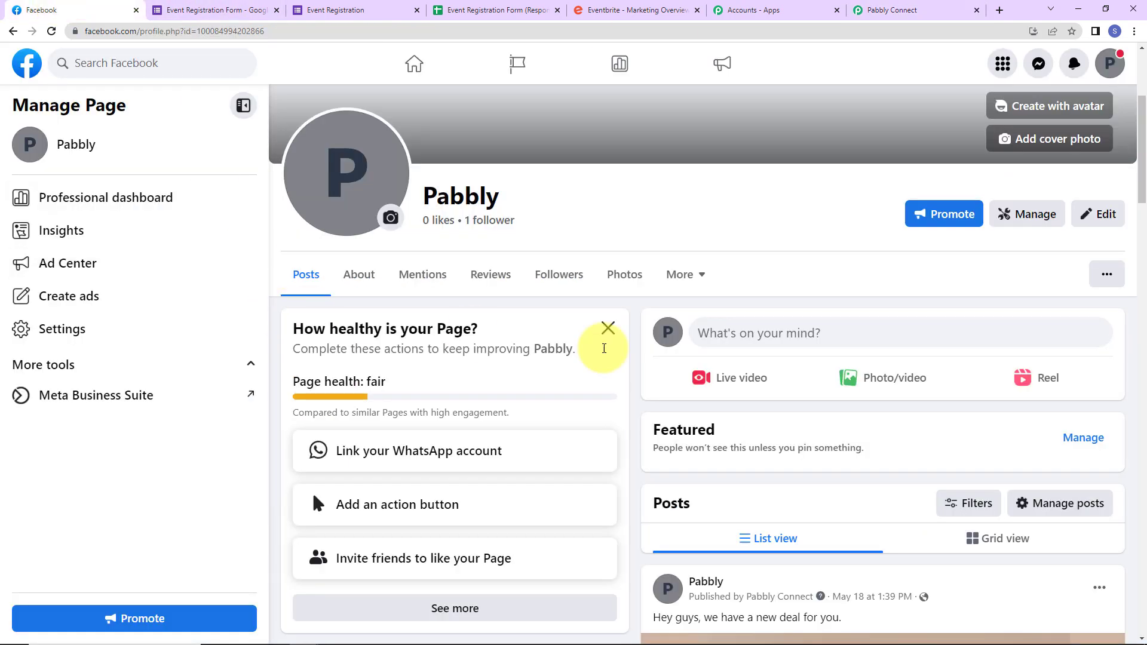
{"action": "left_click", "coordinate": [51, 31]}
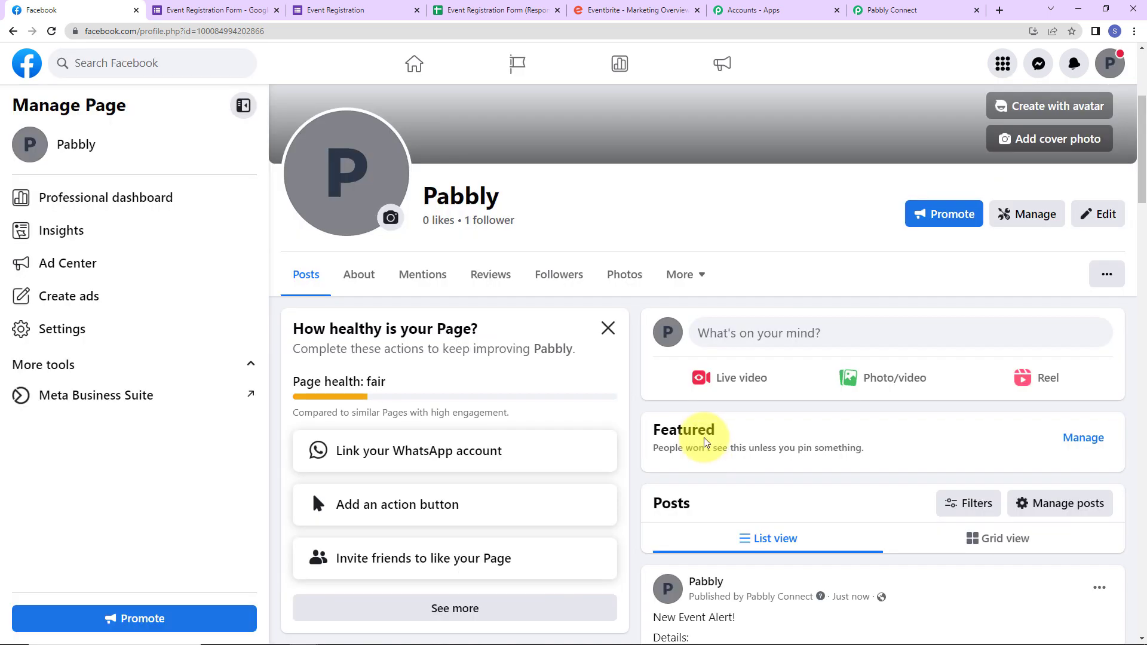
{"action": "scroll", "coordinate": [688, 435], "scroll_direction": "down", "scroll_amount": 5}
{"action": "scroll", "coordinate": [703, 441], "scroll_direction": "down", "scroll_amount": 2}
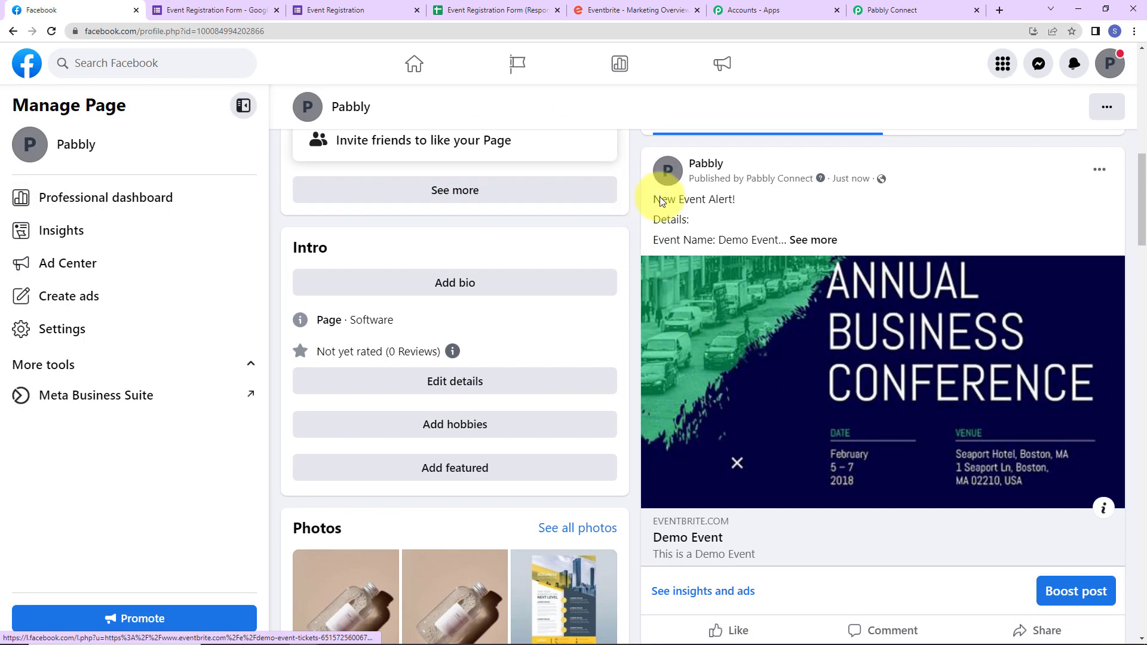
{"action": "left_click", "coordinate": [808, 239]}
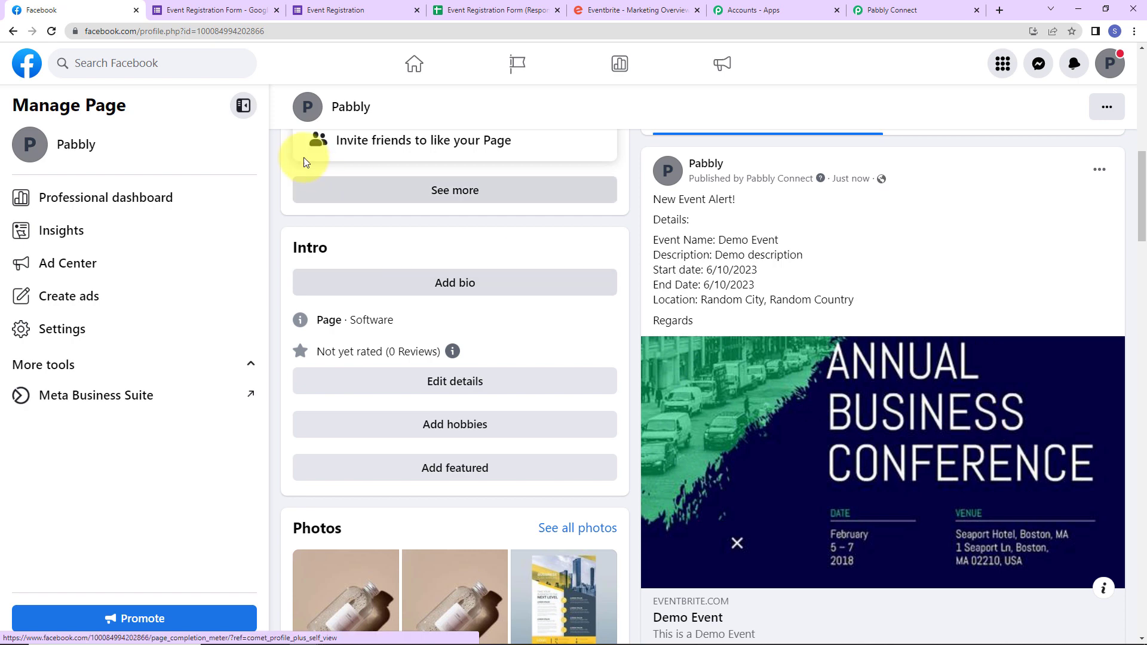
Step: Start another response with Event Name 'Test event', details 'Test Details', city Mumbai, country India
{"action": "left_click", "coordinate": [335, 11]}
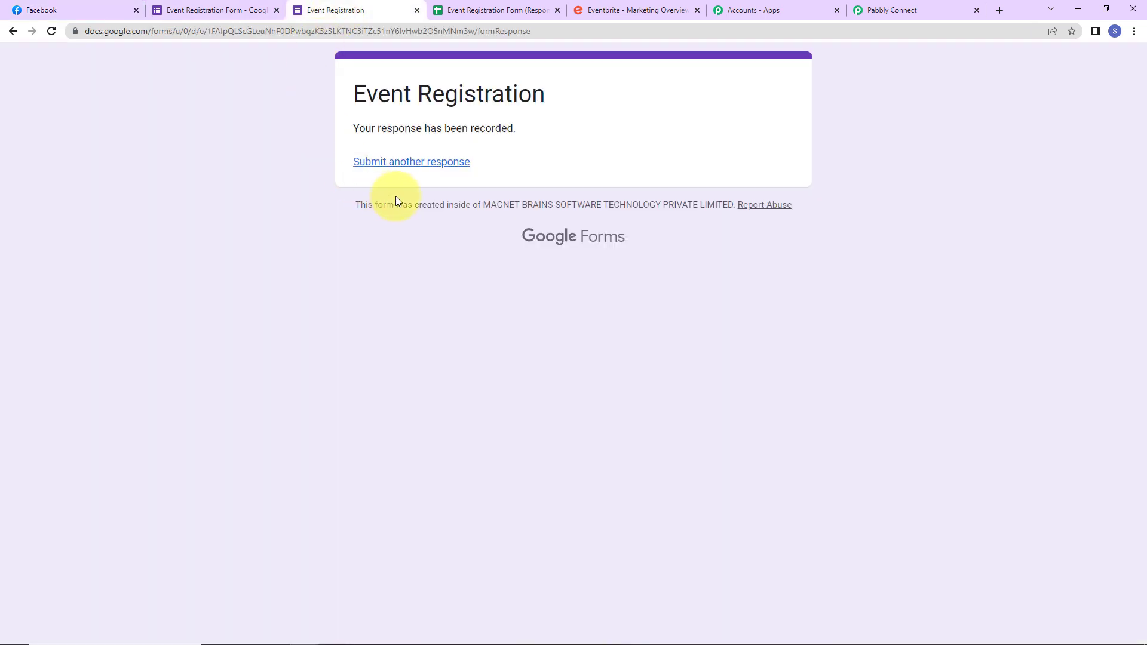
{"action": "left_click", "coordinate": [398, 162]}
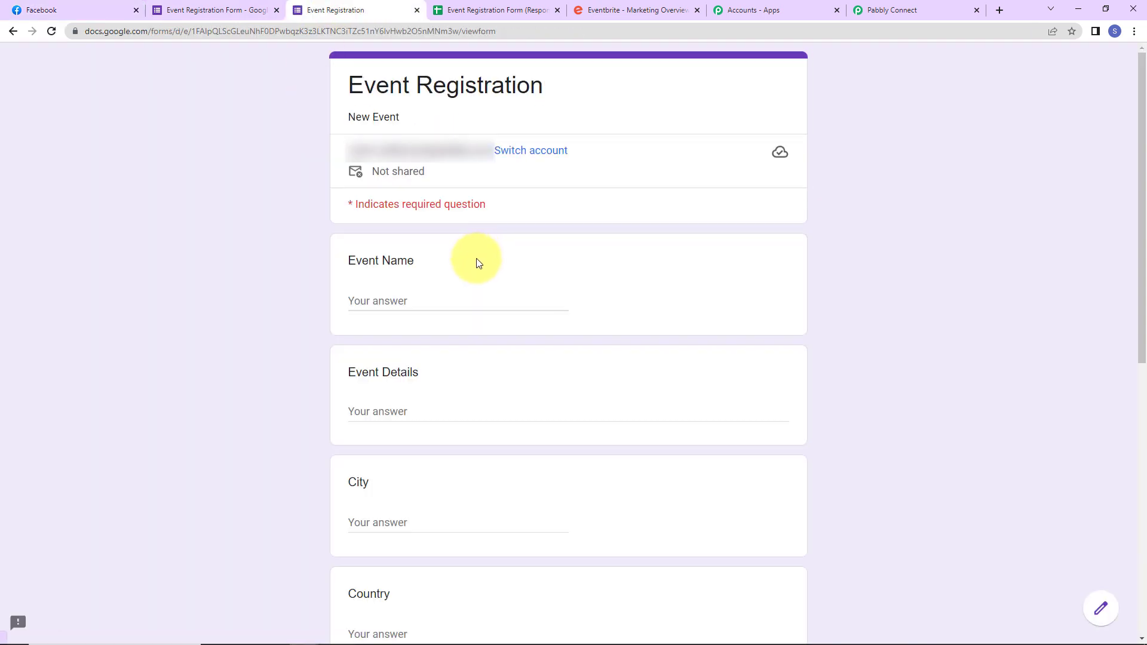
{"action": "left_click", "coordinate": [397, 300]}
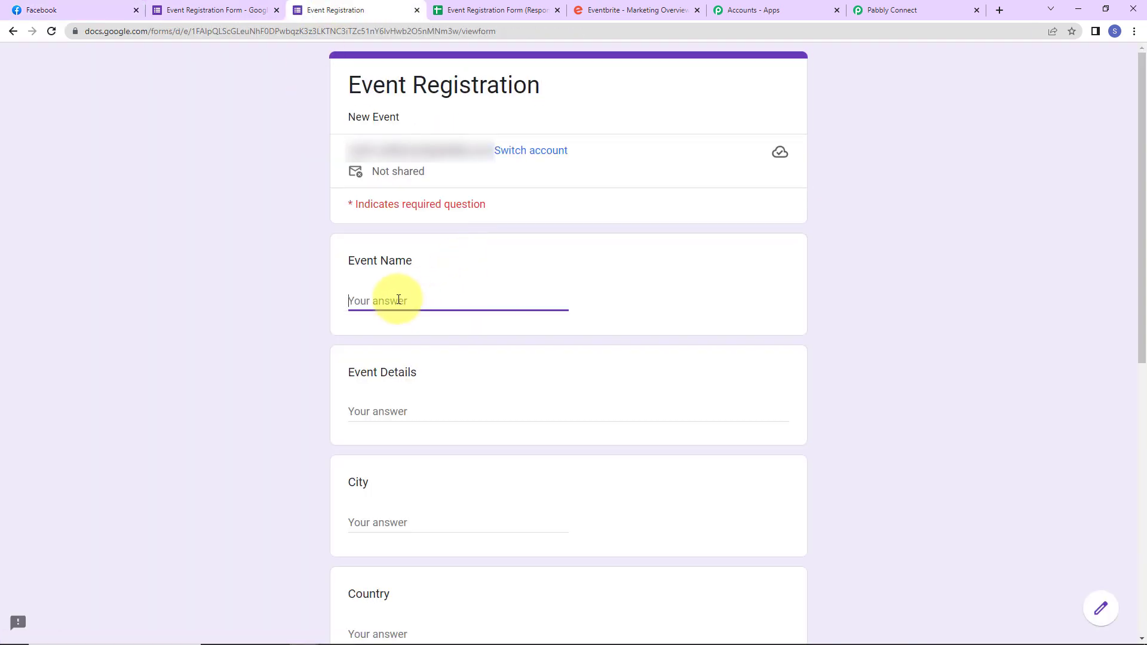
{"action": "type", "text": "Test event"}
{"action": "key", "text": "Tab"}
{"action": "type", "text": "Test Details"}
{"action": "key", "text": "Tab"}
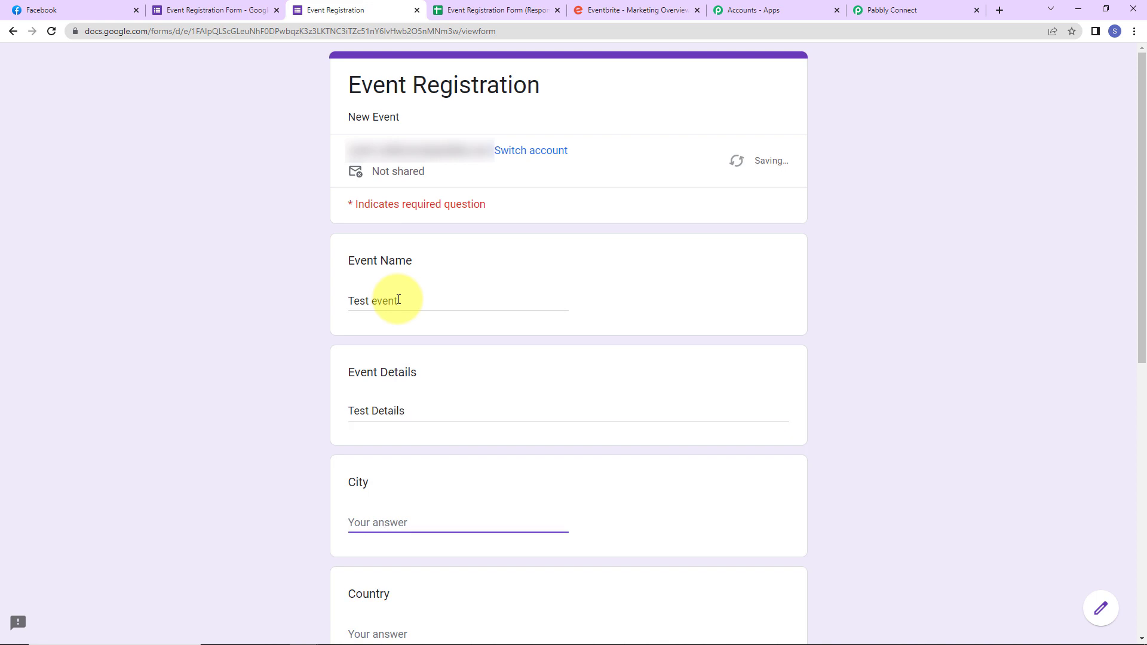
{"action": "type", "text": "Mumbai"}
{"action": "key", "text": "Tab"}
{"action": "type", "text": "Ind"}
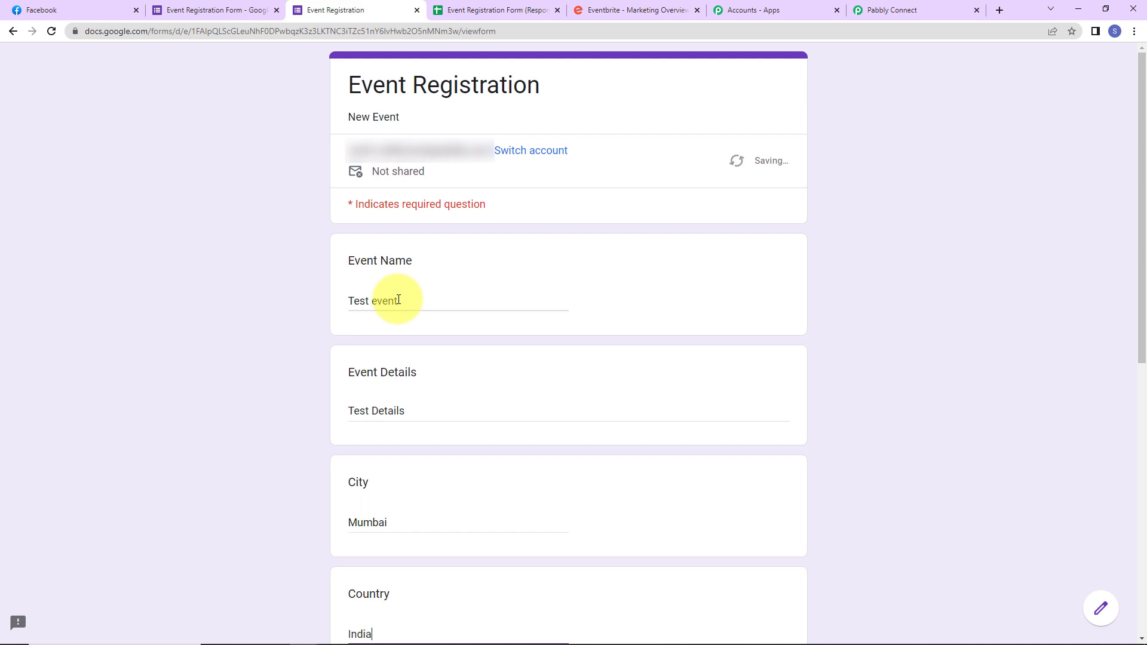
Step: Set Start Date to 06/11/2023 and End Date to 06/12/2023 from the calendars
{"action": "scroll", "coordinate": [517, 313], "scroll_direction": "down", "scroll_amount": 7}
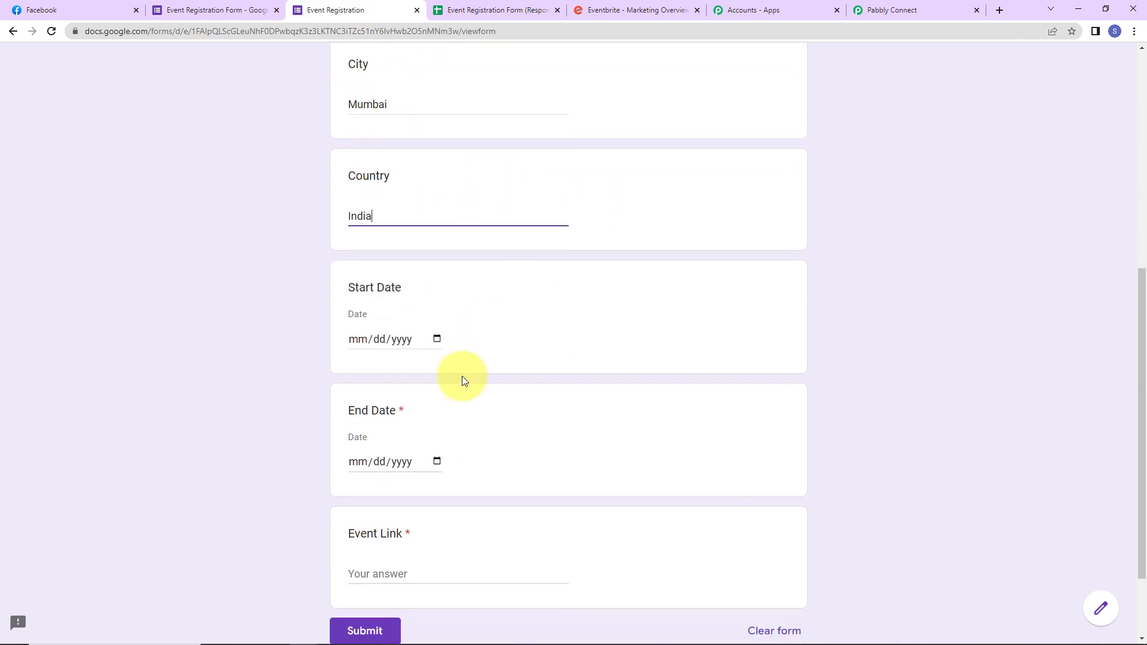
{"action": "left_click", "coordinate": [437, 338]}
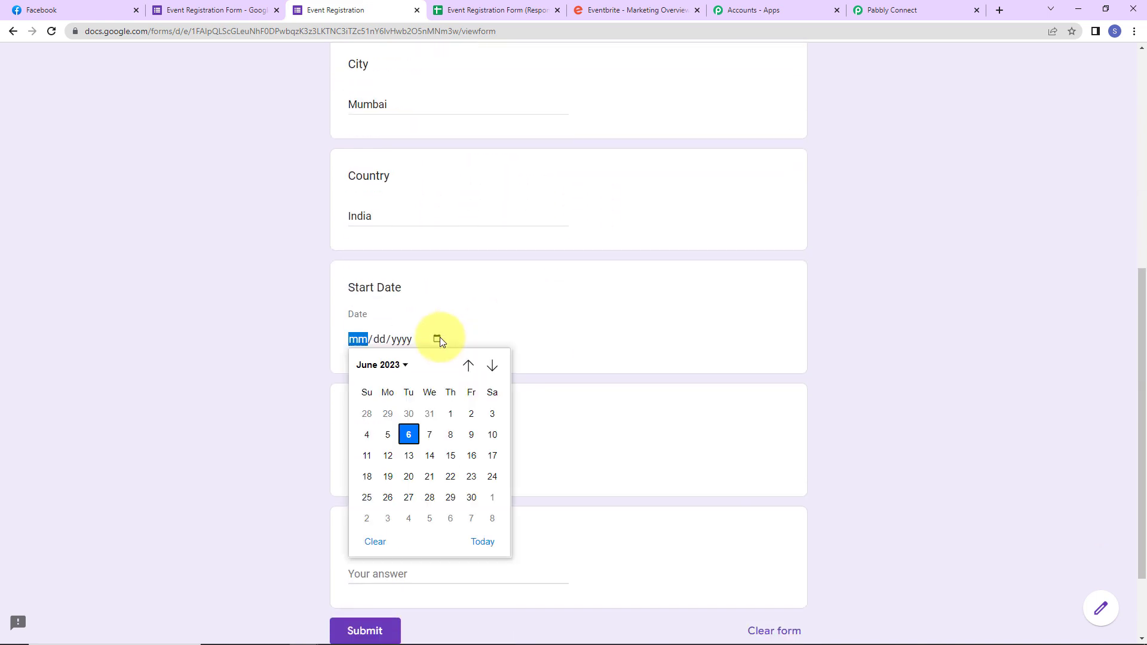
{"action": "left_click", "coordinate": [365, 461]}
{"action": "left_click", "coordinate": [437, 461]}
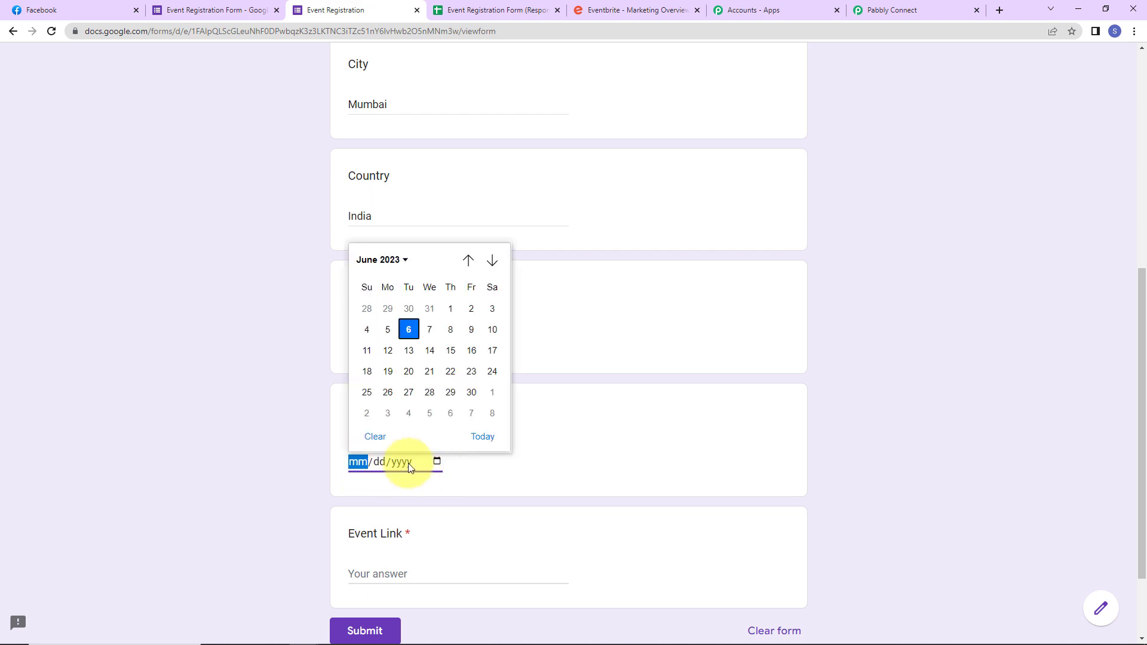
{"action": "left_click", "coordinate": [388, 352]}
{"action": "scroll", "coordinate": [402, 526], "scroll_direction": "down", "scroll_amount": 2}
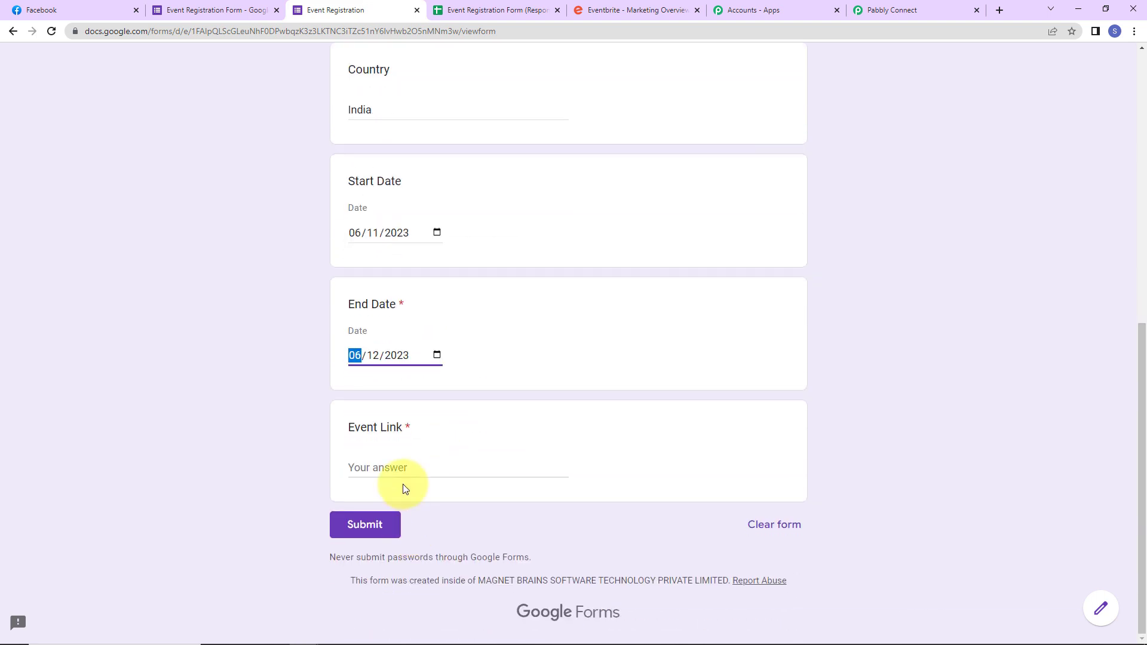
Step: Paste the Eventbrite event URL into Event Link and submit the response
{"action": "left_click", "coordinate": [655, 10]}
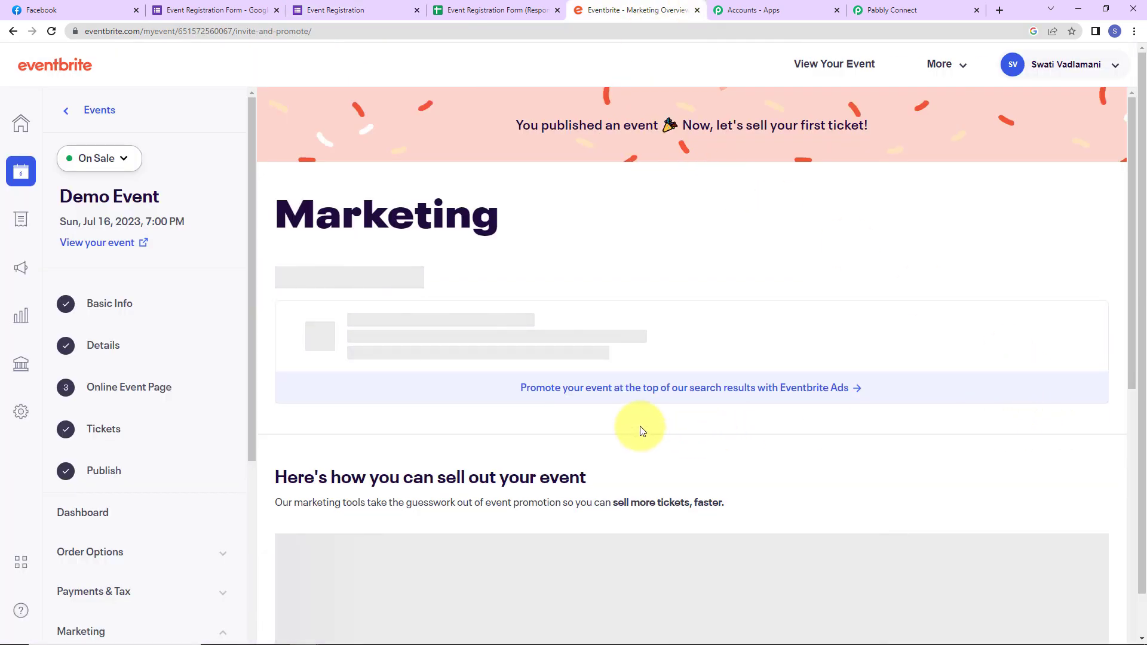
{"action": "scroll", "coordinate": [633, 418], "scroll_direction": "down", "scroll_amount": 1}
{"action": "left_click", "coordinate": [1071, 204]}
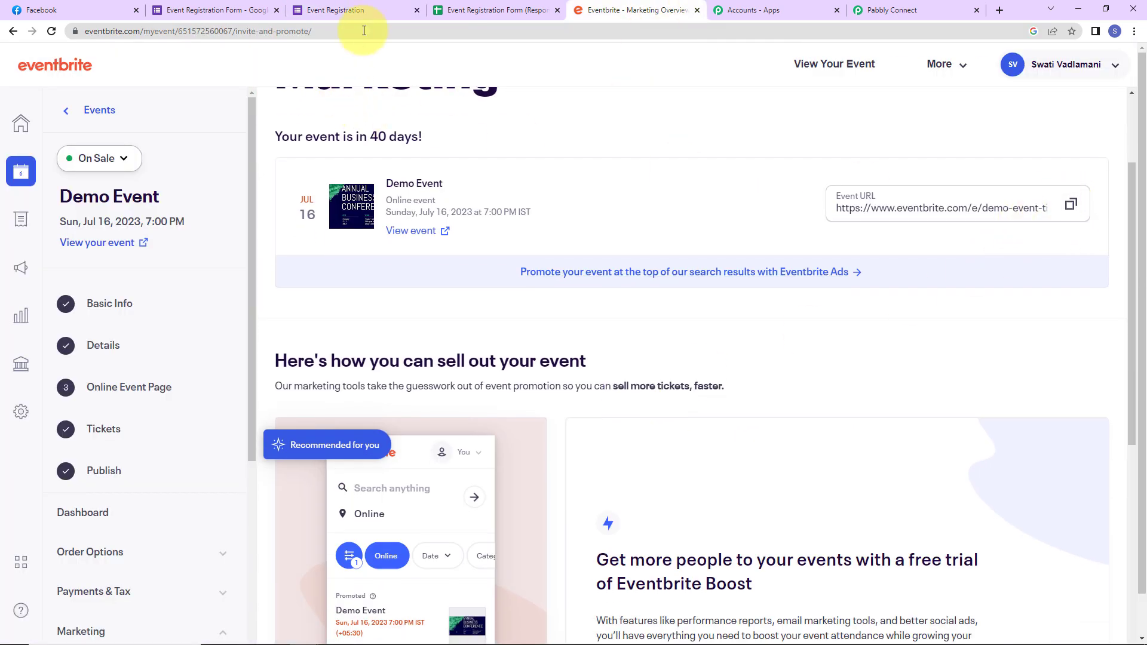
{"action": "left_click", "coordinate": [359, 10]}
{"action": "left_click", "coordinate": [374, 466]}
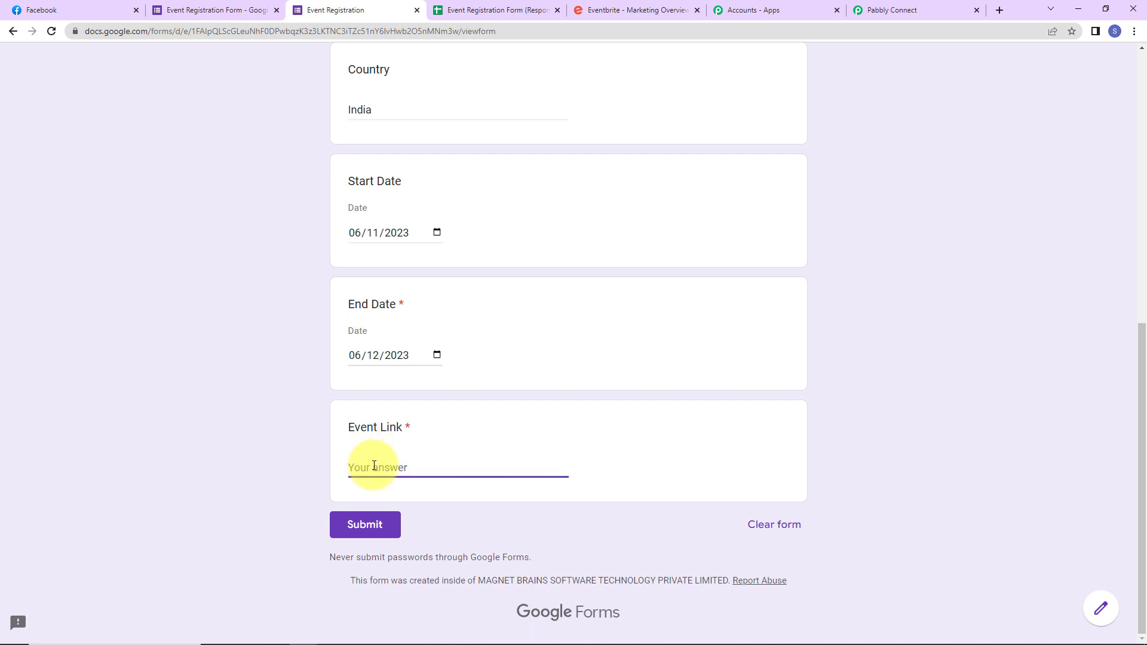
{"action": "key", "text": "ctrl+v"}
{"action": "left_click", "coordinate": [365, 524]}
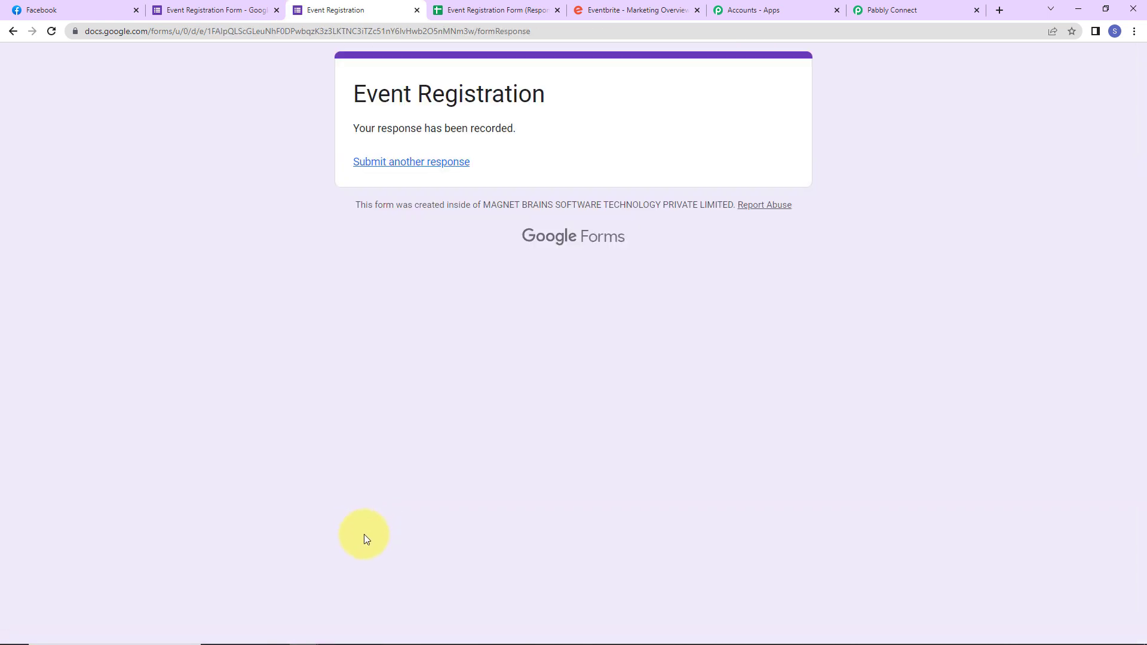
Step: Reload the Facebook Pabbly page, expand the Mumbai Test event post, then return to Pabbly Connect
{"action": "left_click", "coordinate": [60, 11]}
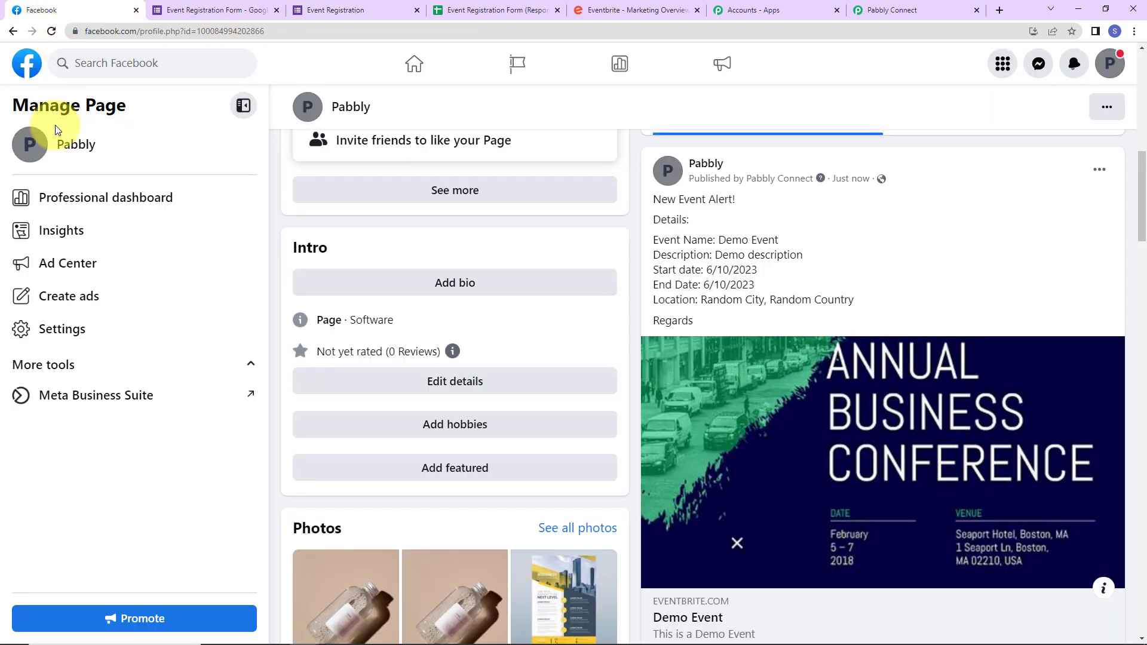
{"action": "left_click", "coordinate": [51, 31]}
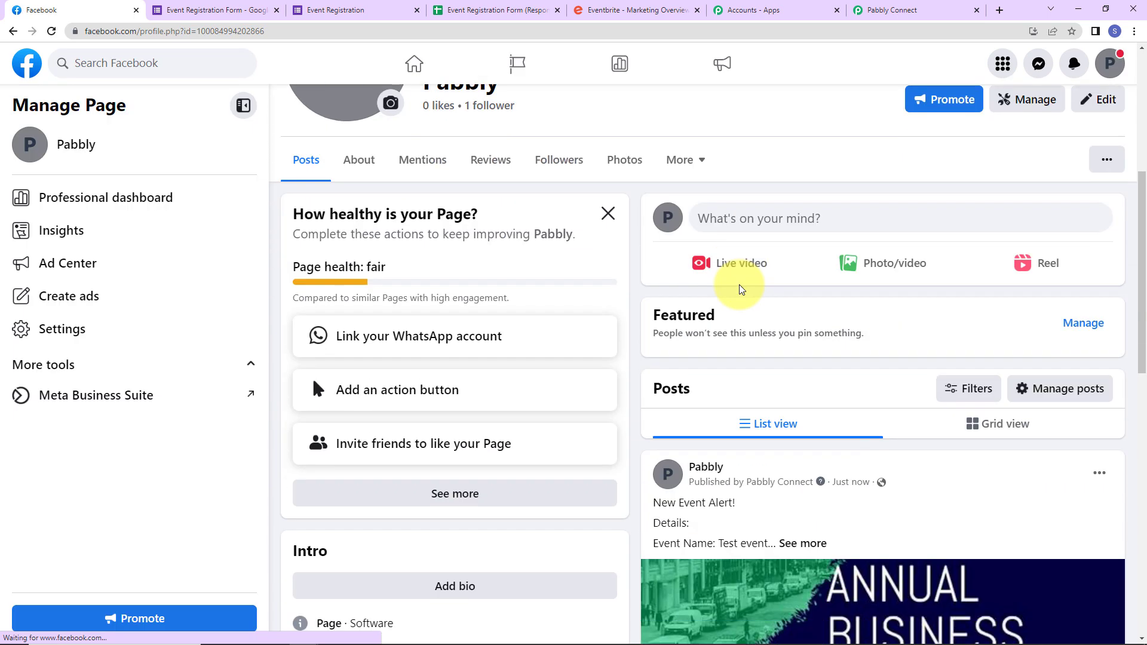
{"action": "scroll", "coordinate": [747, 292], "scroll_direction": "down", "scroll_amount": 5}
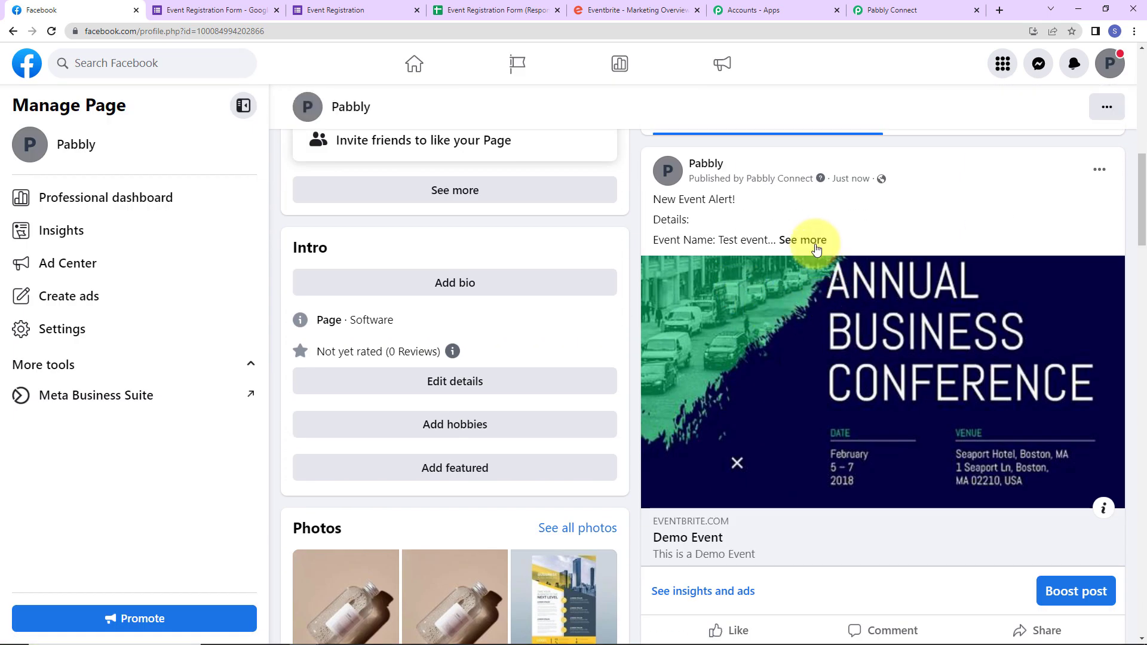
{"action": "left_click", "coordinate": [806, 239]}
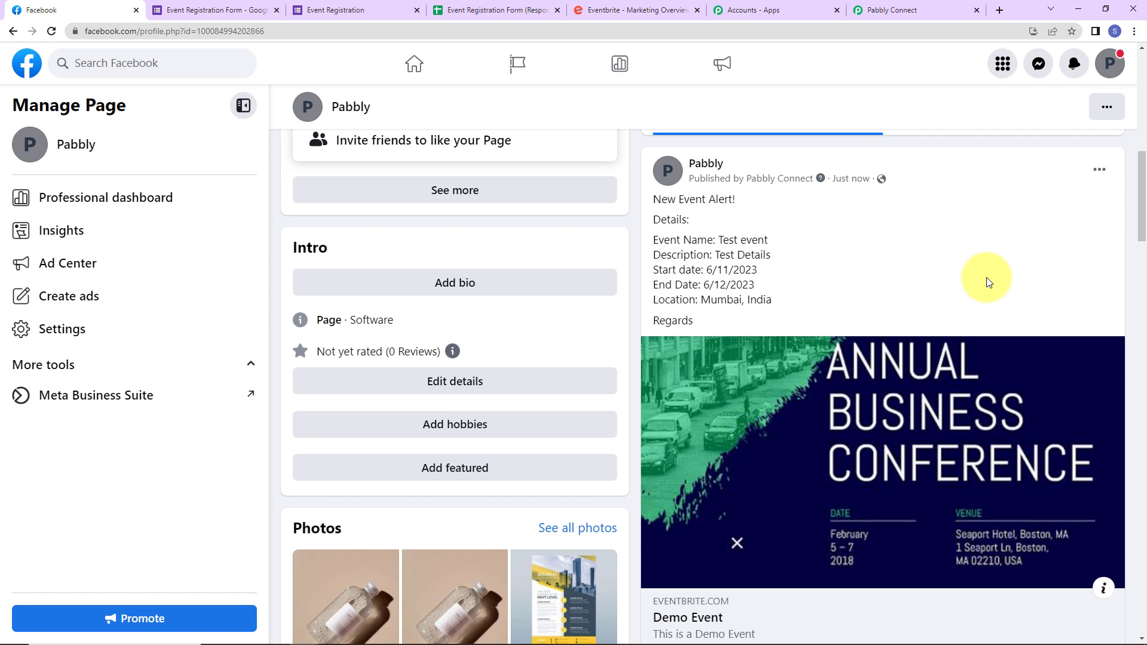
{"action": "left_click", "coordinate": [917, 9]}
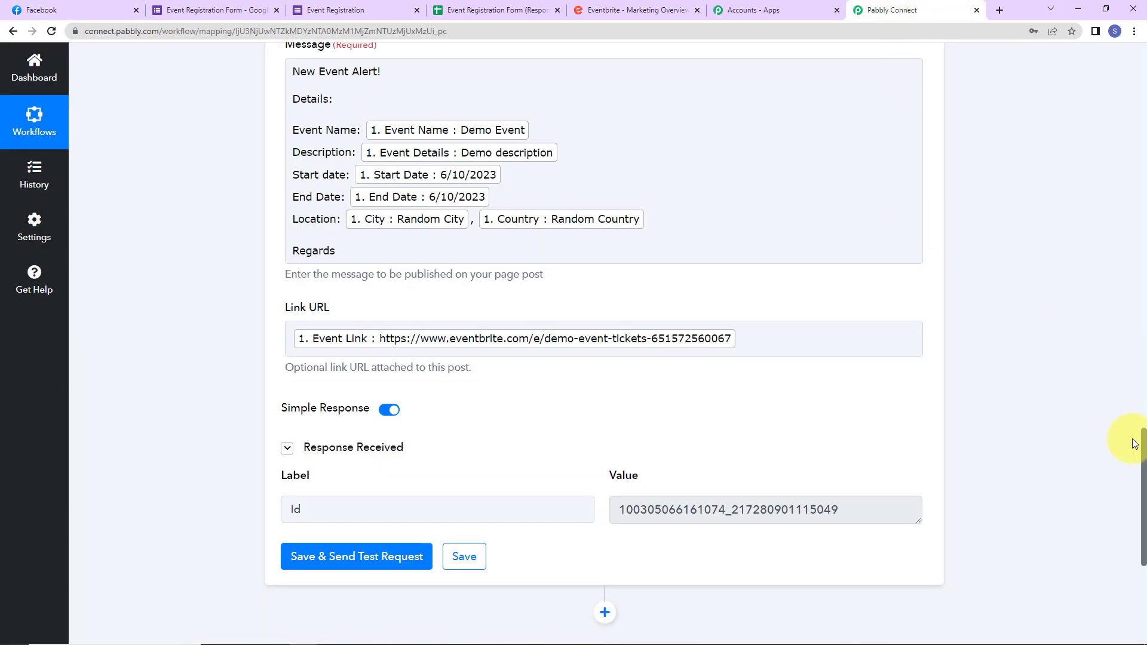
Step: Collapse the Google Forms New Response Received trigger and the Facebook Pages Create Page Post action
{"action": "left_click_drag", "start_coordinate": [1144, 473], "coordinate": [1142, 88]}
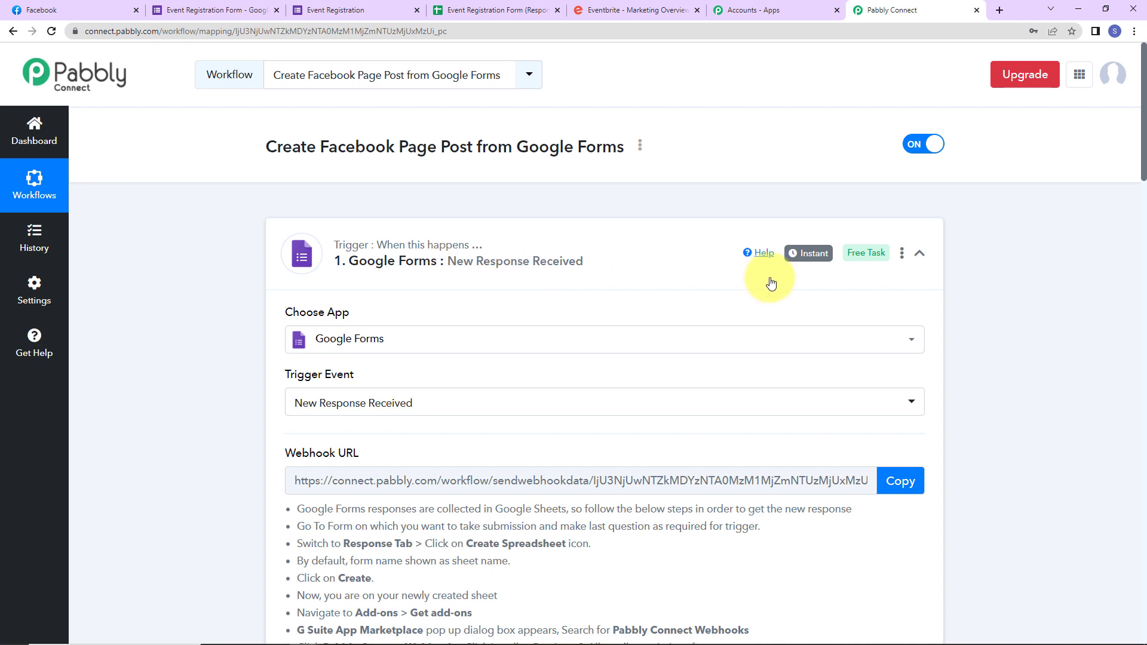
{"action": "left_click", "coordinate": [914, 255]}
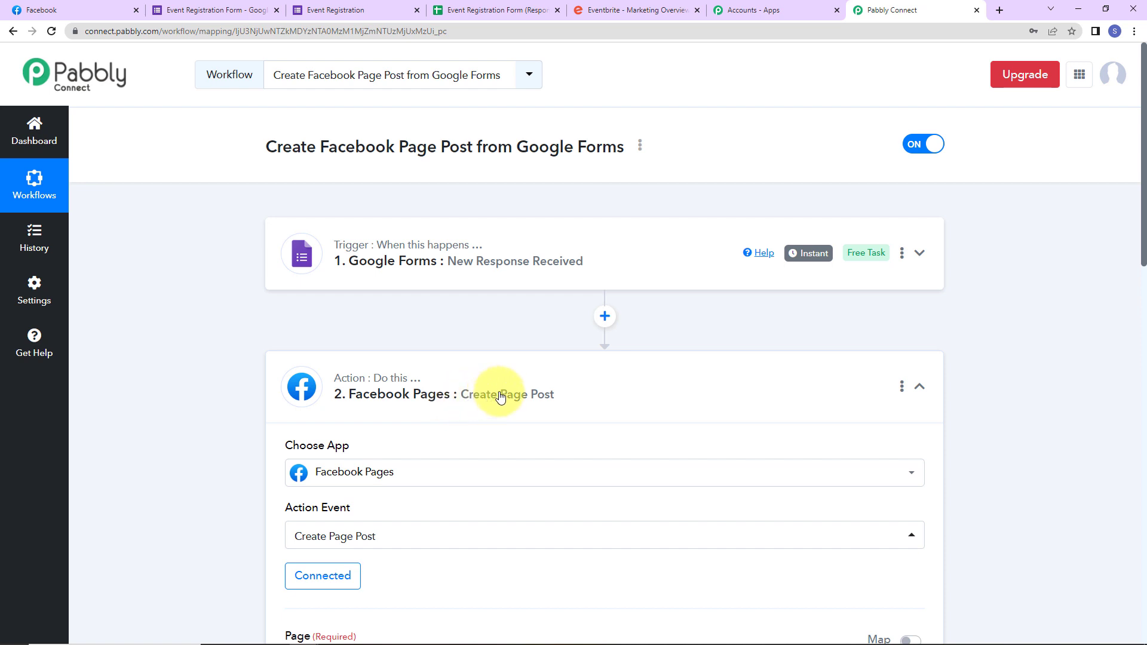
{"action": "left_click", "coordinate": [920, 387]}
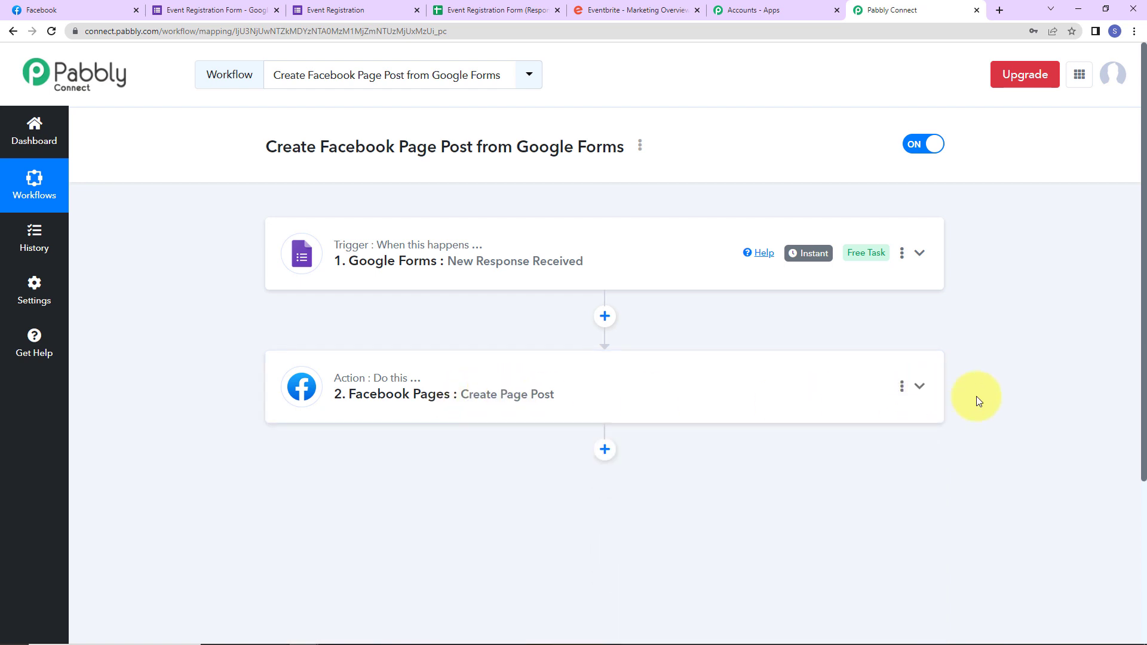